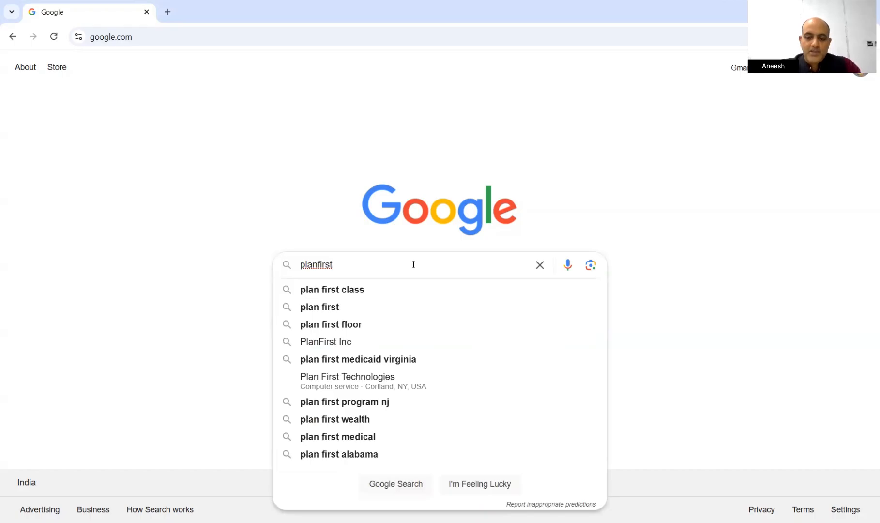
Search Google for planfirst.in and open the PlanFirst website from the first result
text(.a)
key(BackSpace)
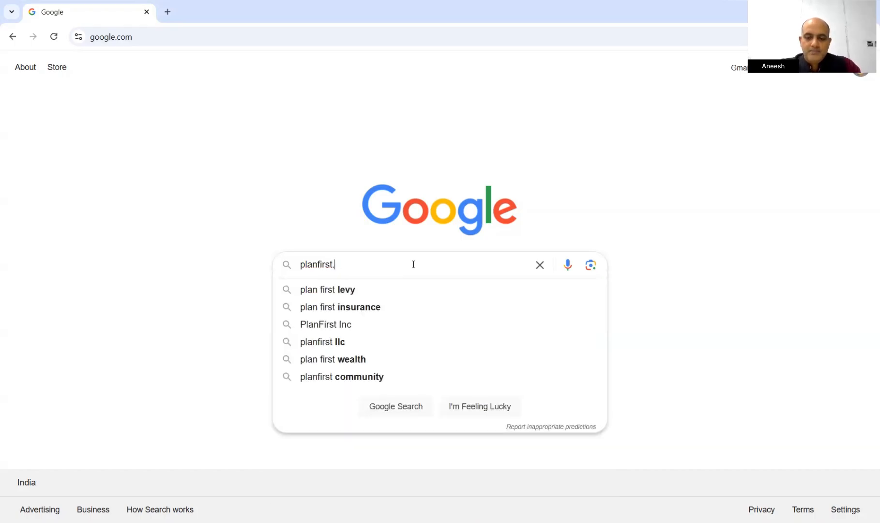
text(in)
key(Return)
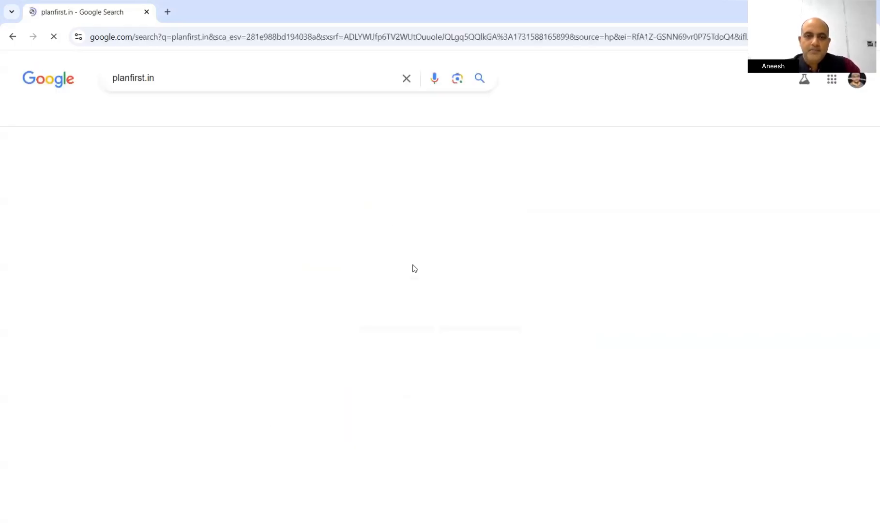
click(206, 174)
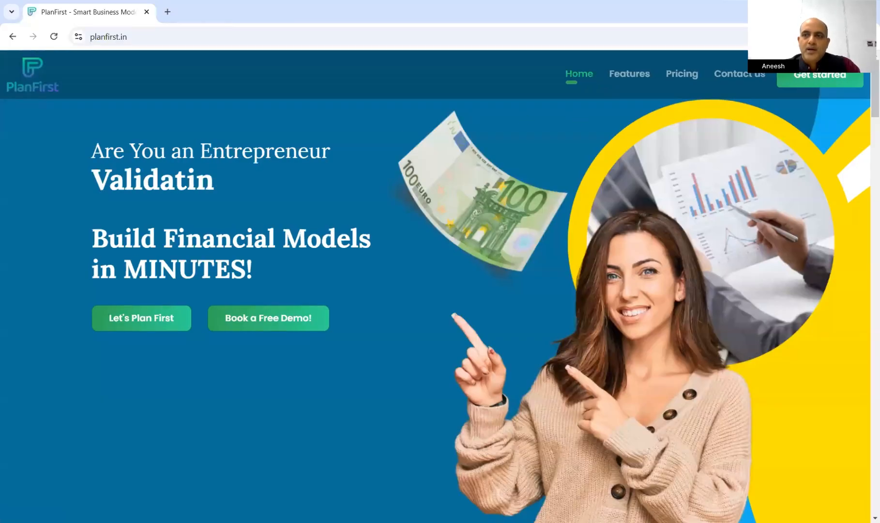
Open the PlanFirst app login in a new tab and go to the sign-up form
click(820, 74)
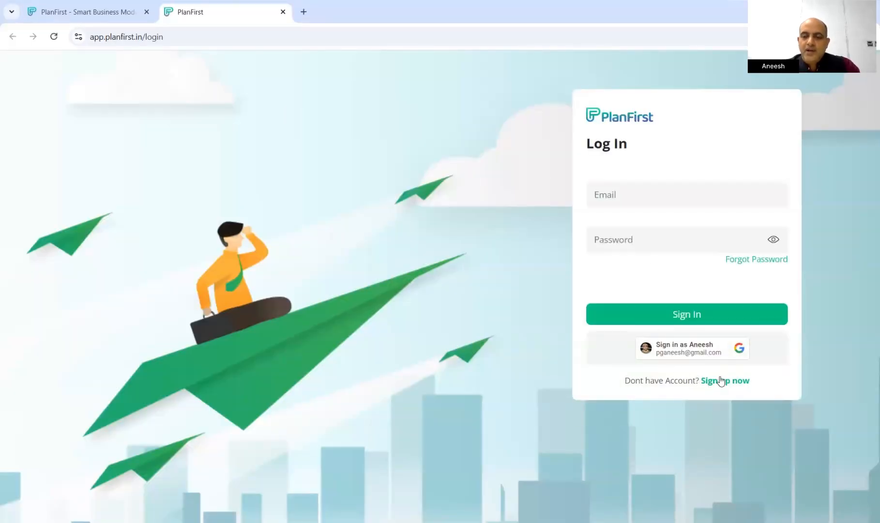
click(720, 379)
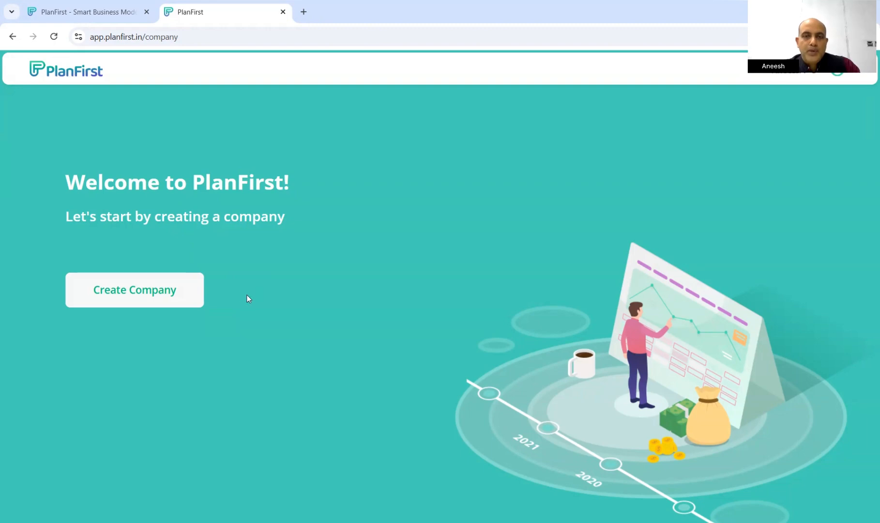
Create a company named 'Test Company' with the first stock logo as an Early Stage Startup
click(142, 293)
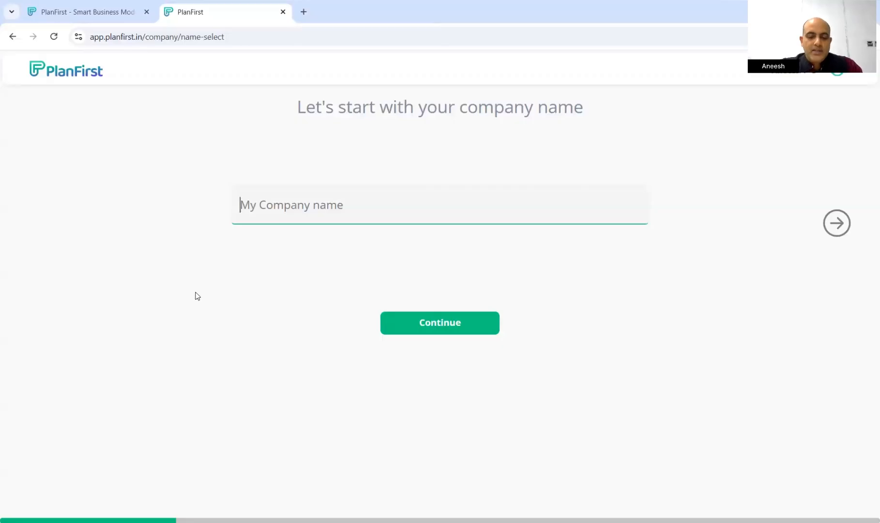
text(Test Compa)
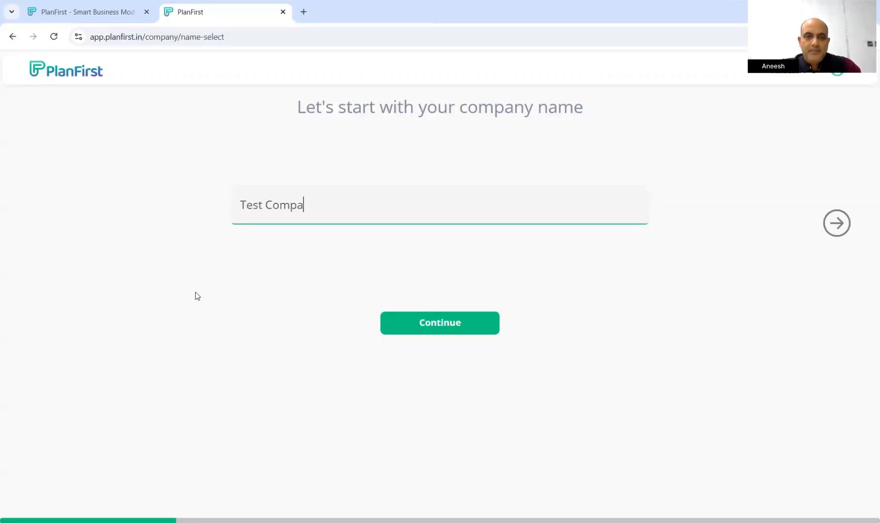
text(ny)
click(420, 327)
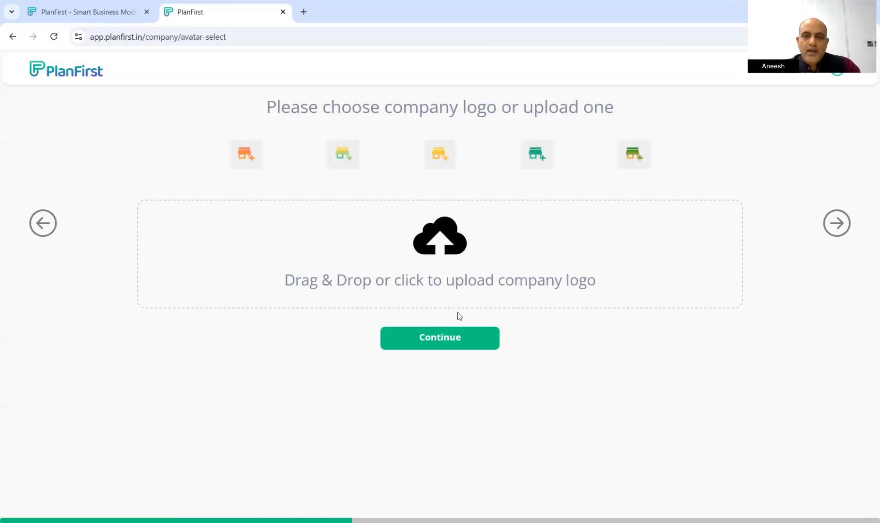
click(251, 165)
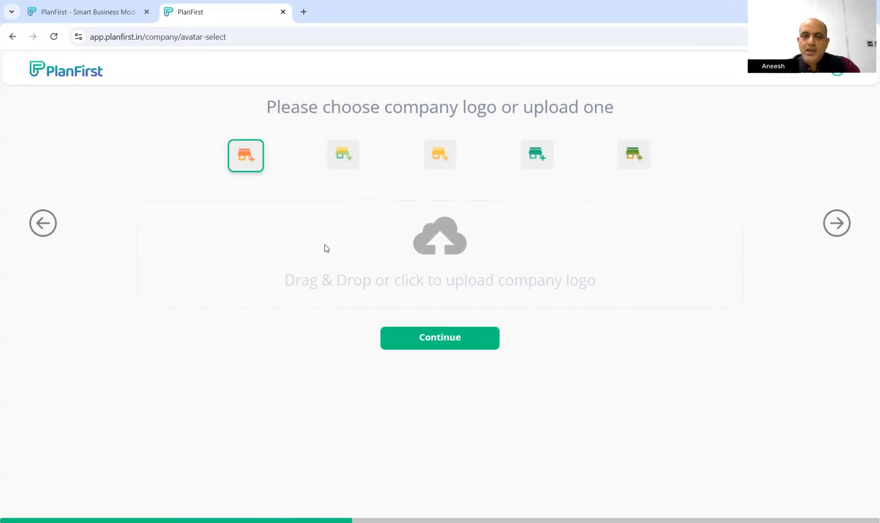
click(464, 339)
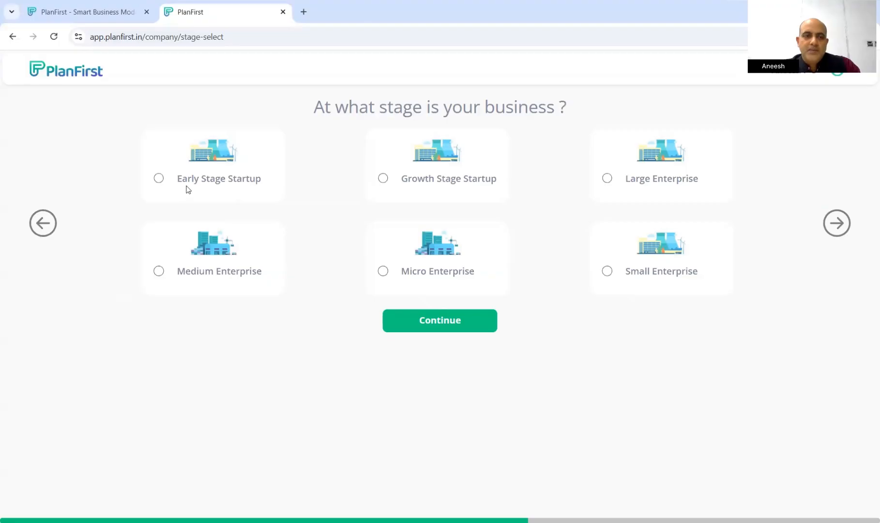
click(159, 178)
click(460, 322)
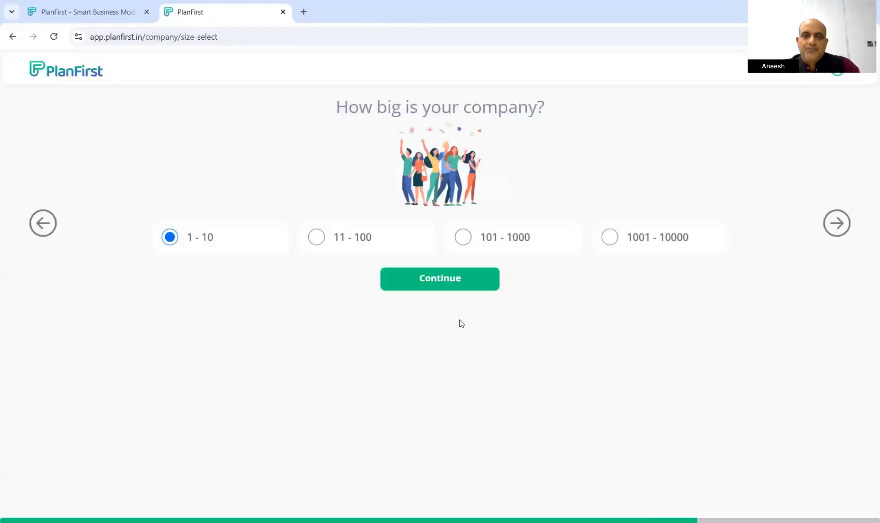
Set the company size to 1 - 10 and skip the website step
click(321, 240)
click(463, 237)
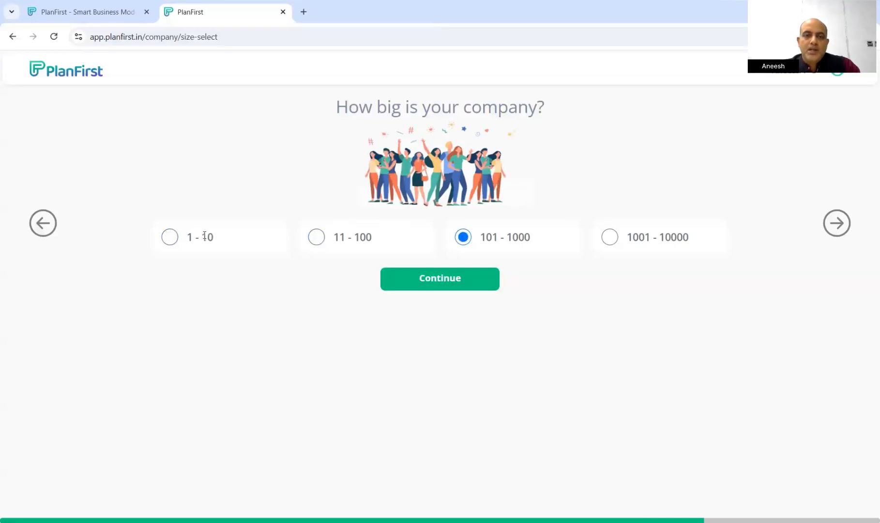
click(170, 240)
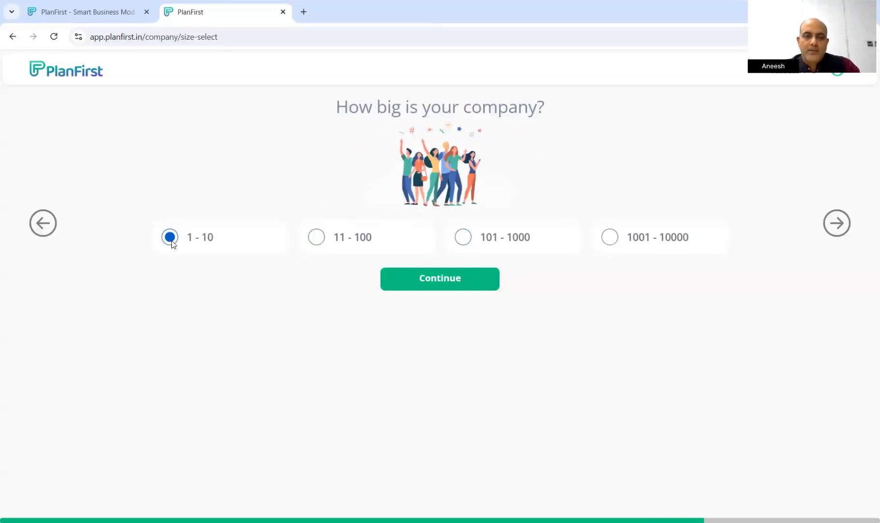
click(451, 288)
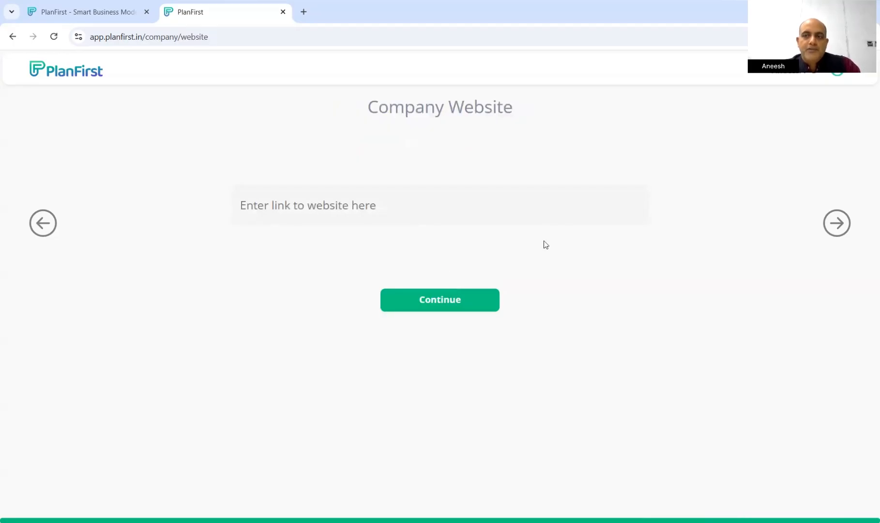
click(448, 302)
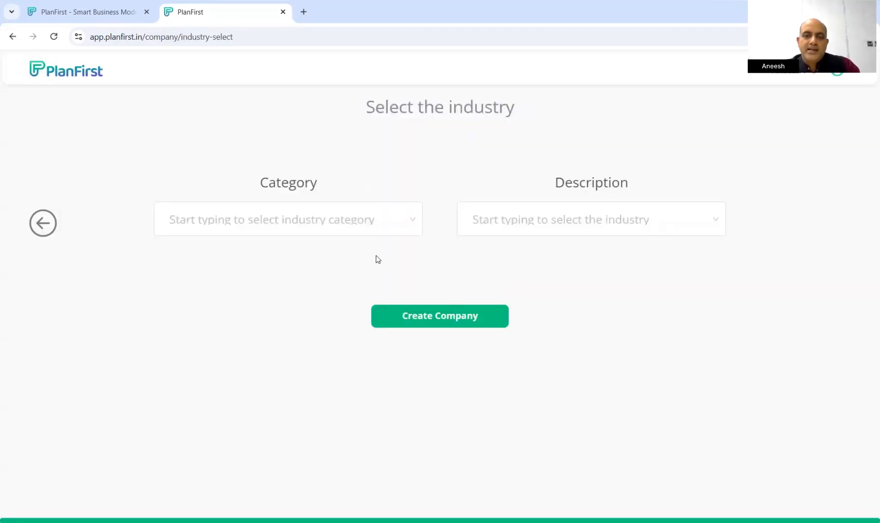
Choose Automotive as the industry category and Others as the description
click(409, 222)
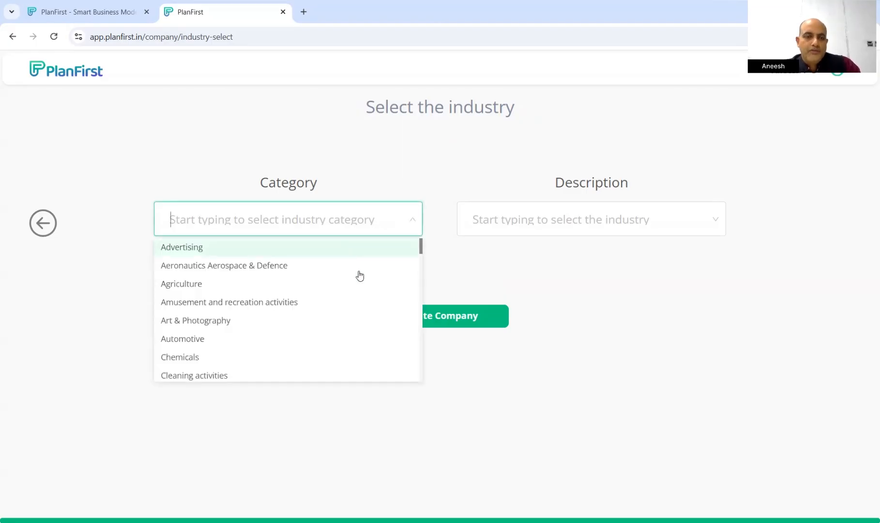
scroll(339, 322, down, 2)
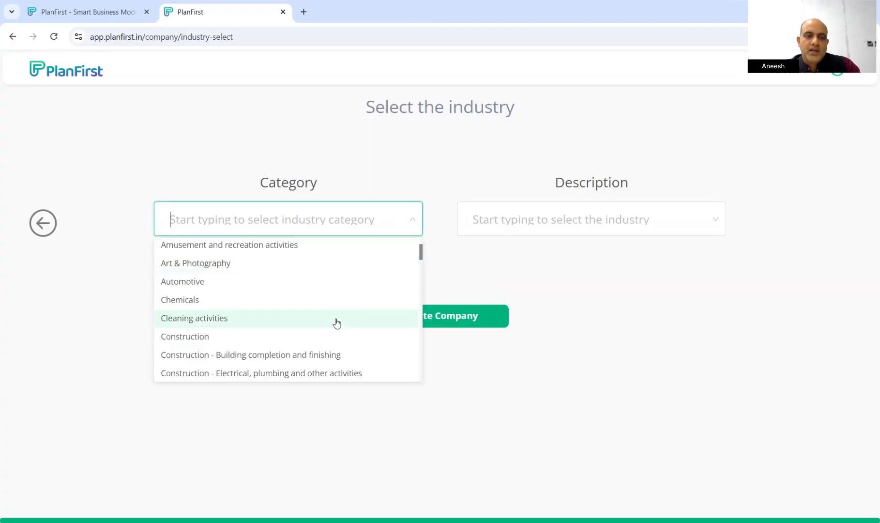
click(218, 283)
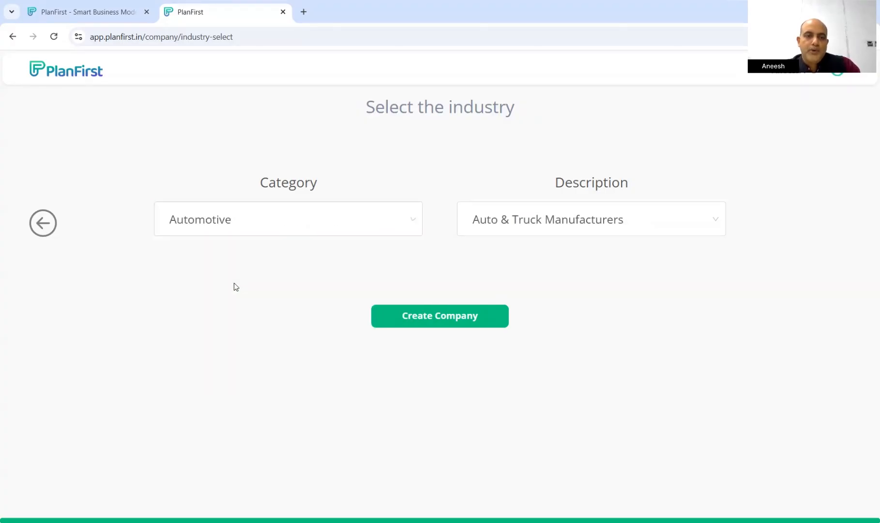
click(613, 226)
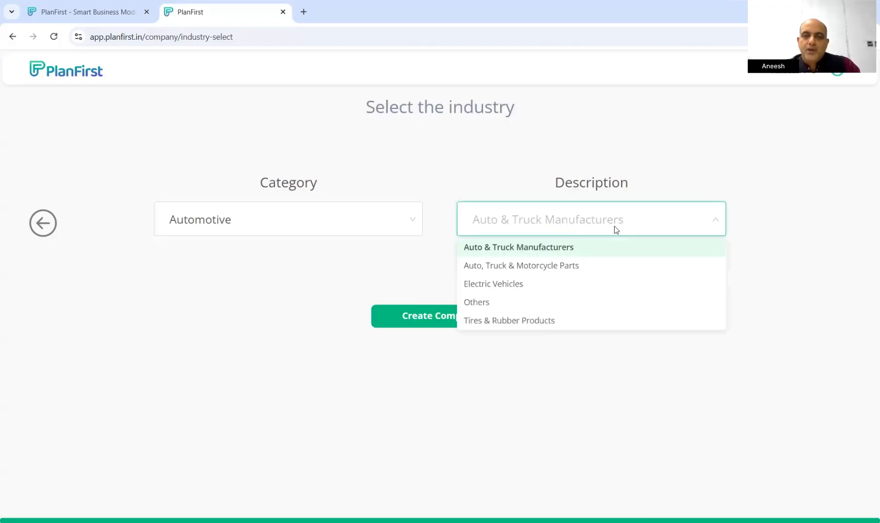
click(531, 305)
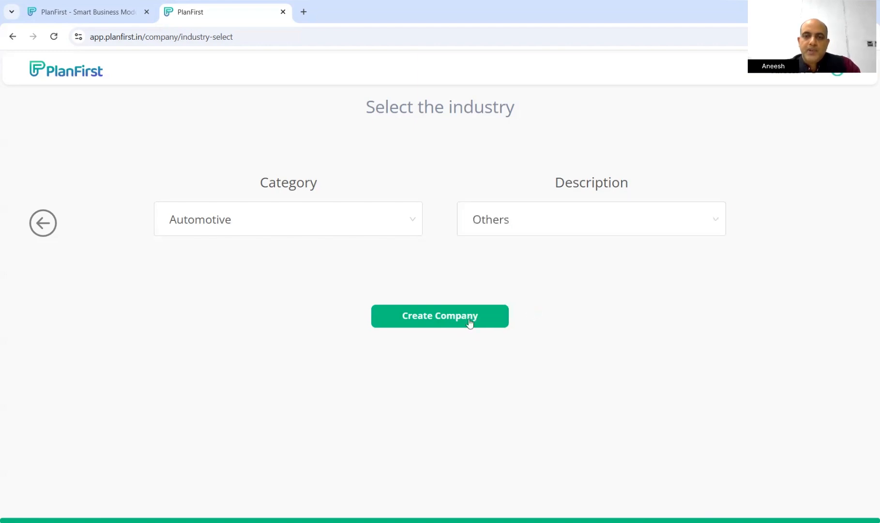
Create Test Company and add a new plan named 'Sports bike plan'
click(469, 322)
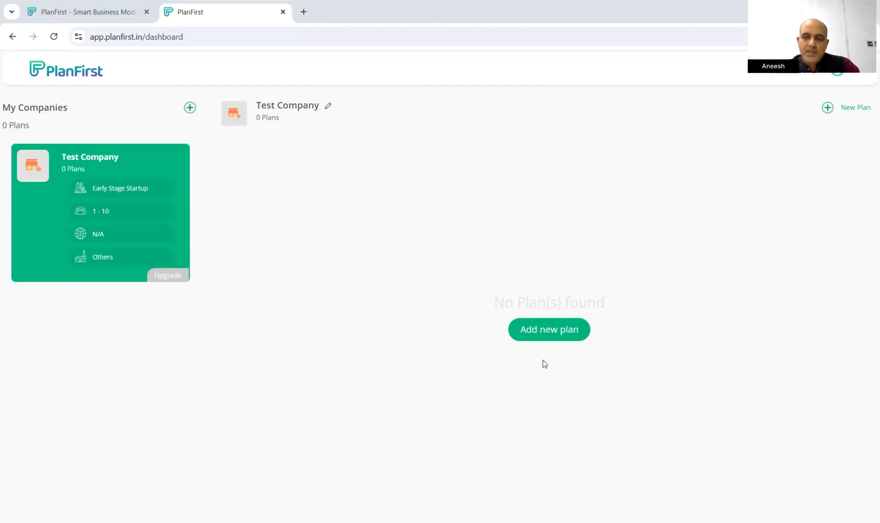
click(549, 334)
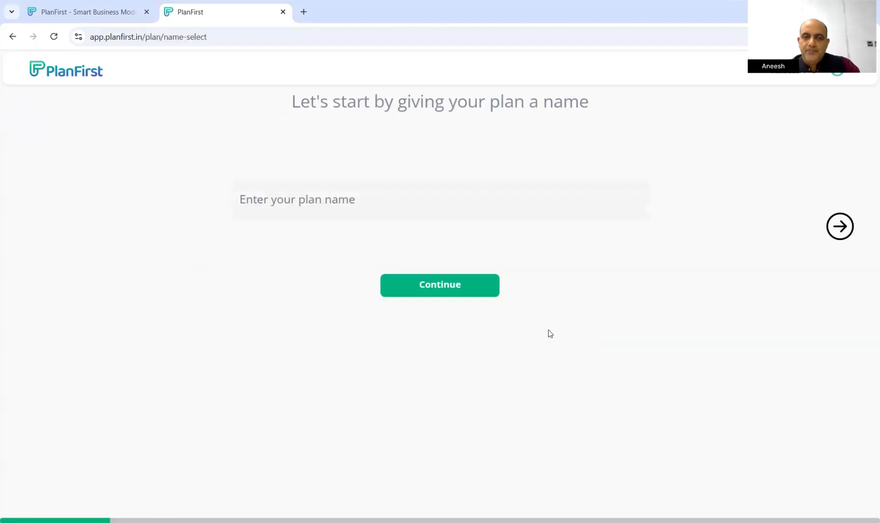
click(307, 202)
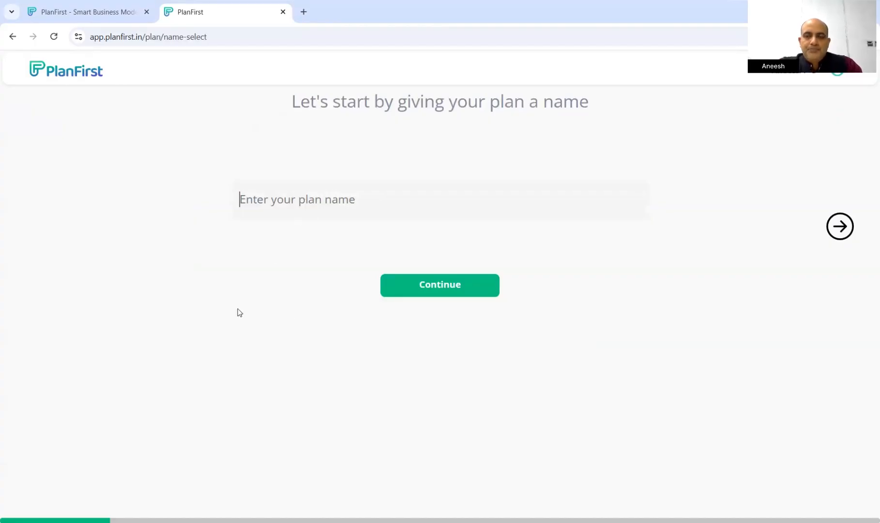
text(S)
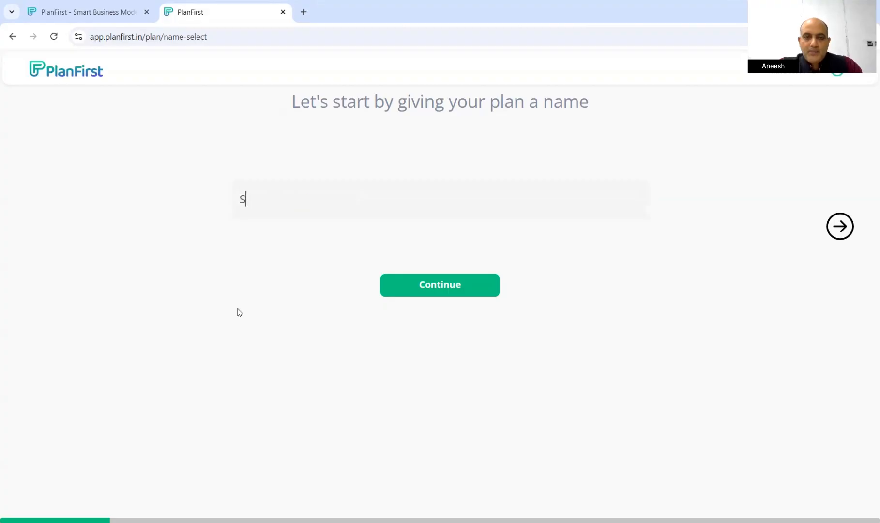
text(ports bike plan)
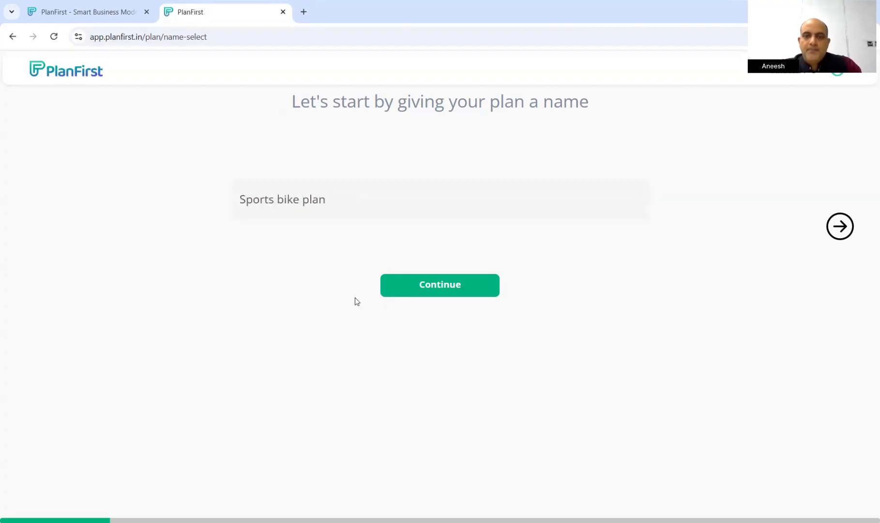
click(448, 294)
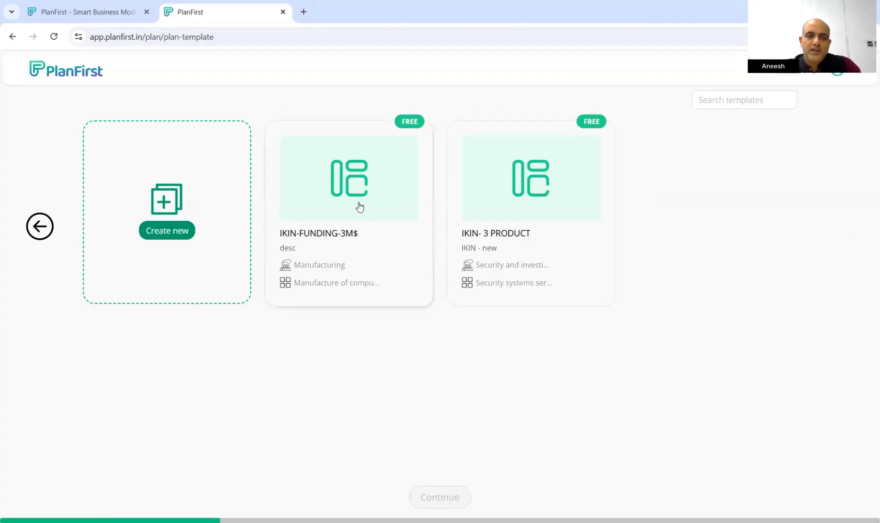
Start the plan from scratch with a forecast starting January 2025
click(165, 207)
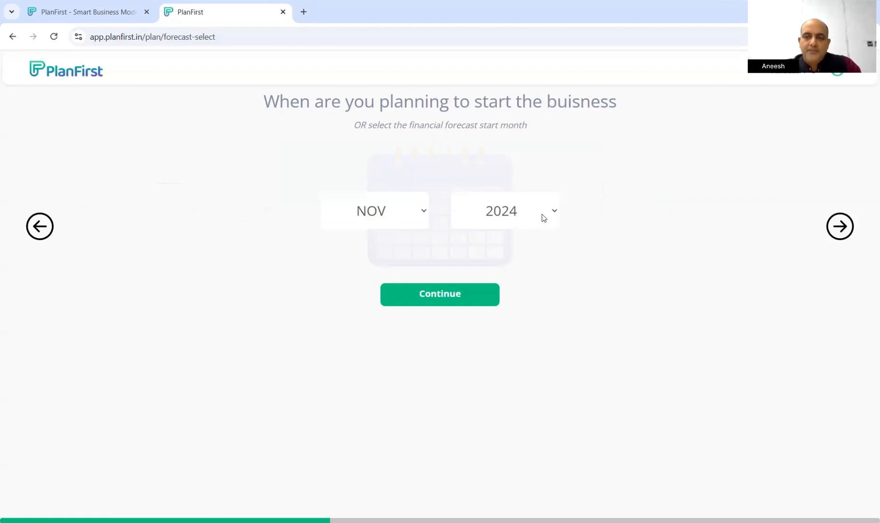
click(419, 213)
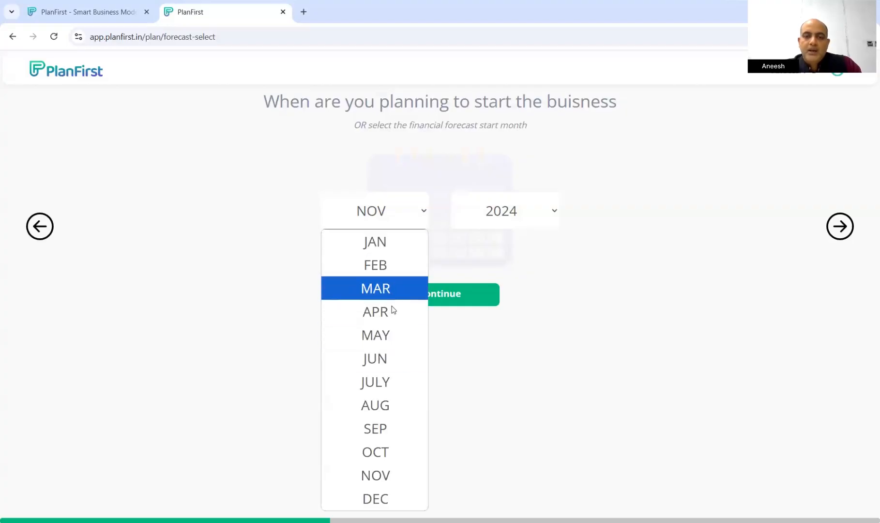
click(537, 211)
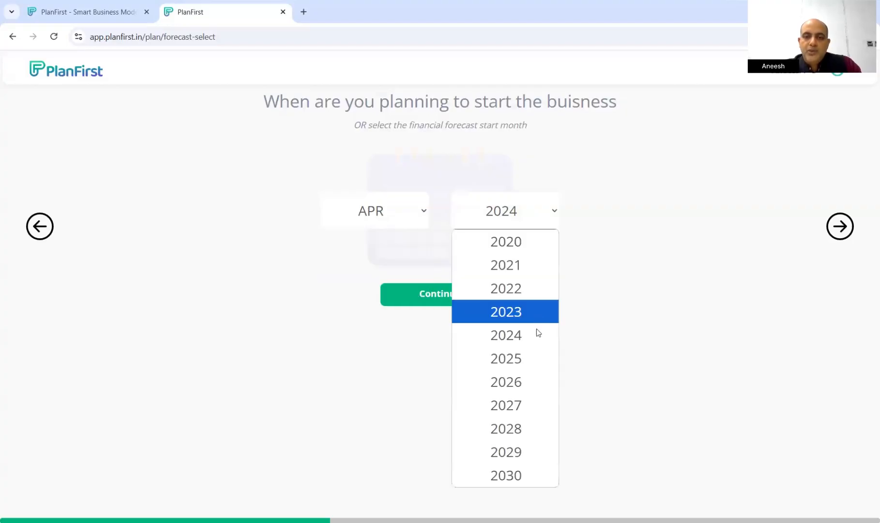
click(532, 356)
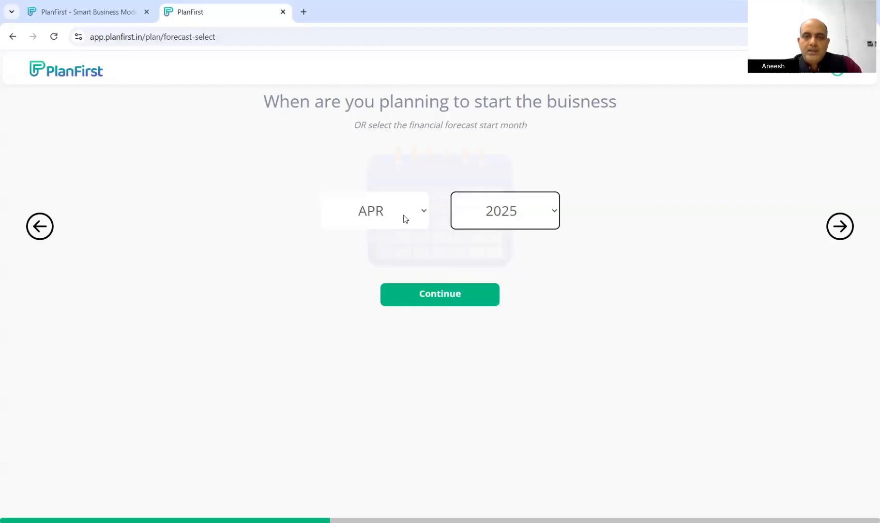
click(405, 218)
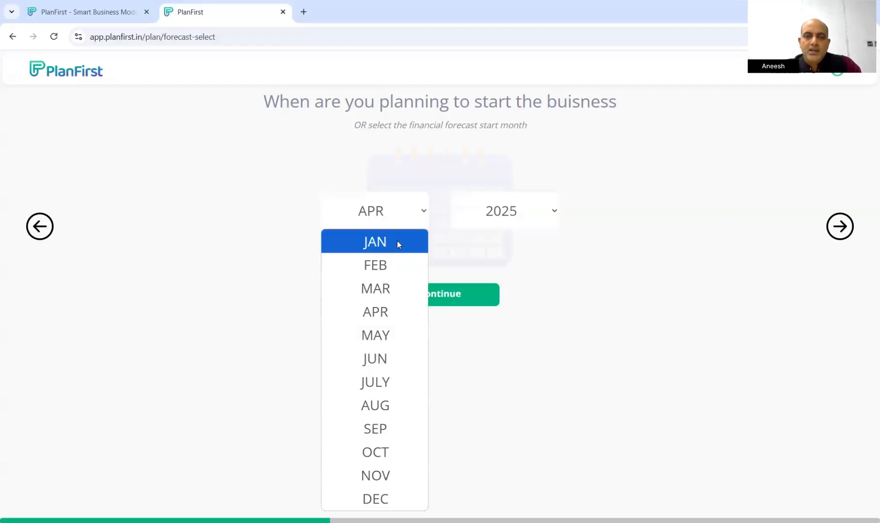
click(396, 240)
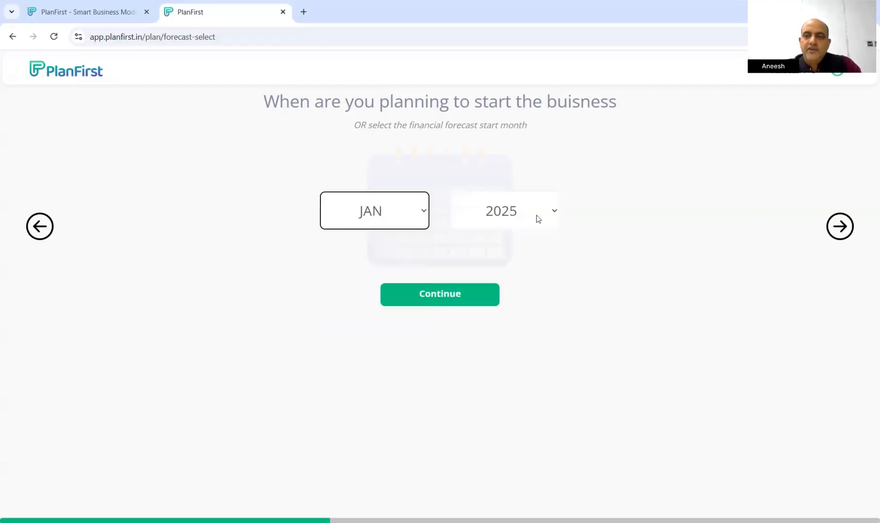
click(445, 301)
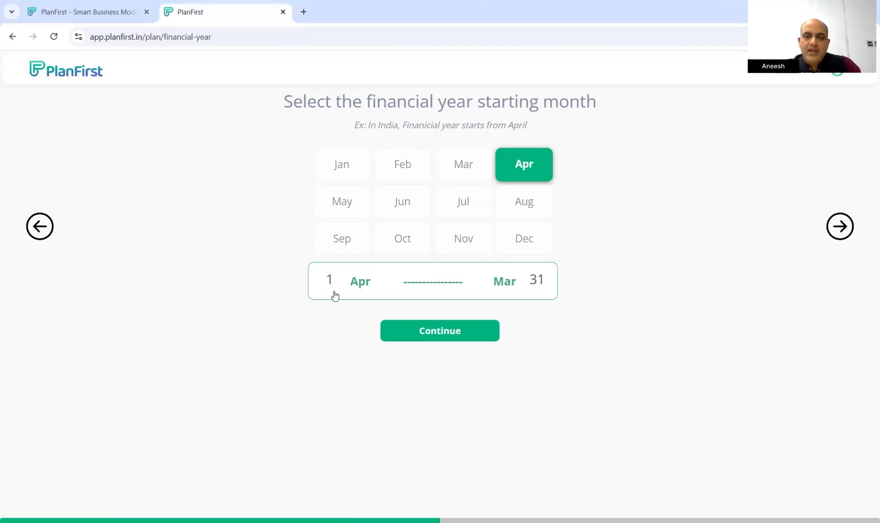
Keep April as the financial year start and INR as the plan currency
click(439, 333)
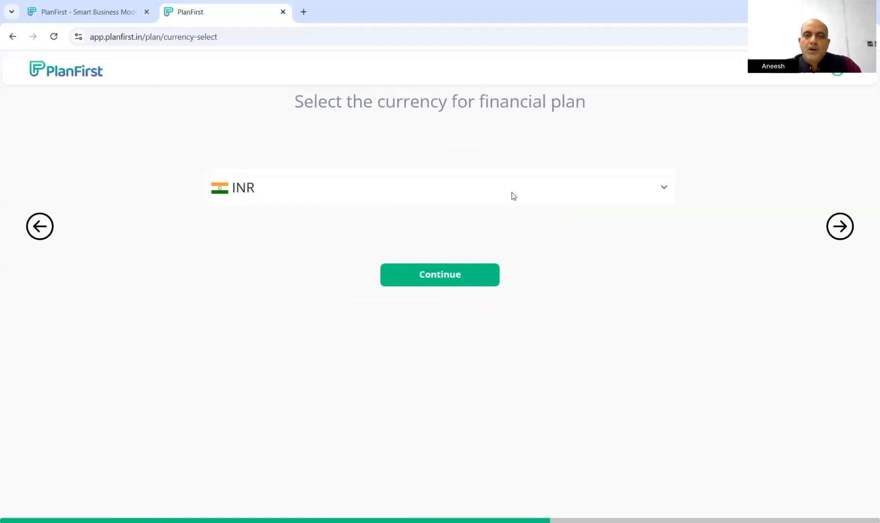
click(664, 189)
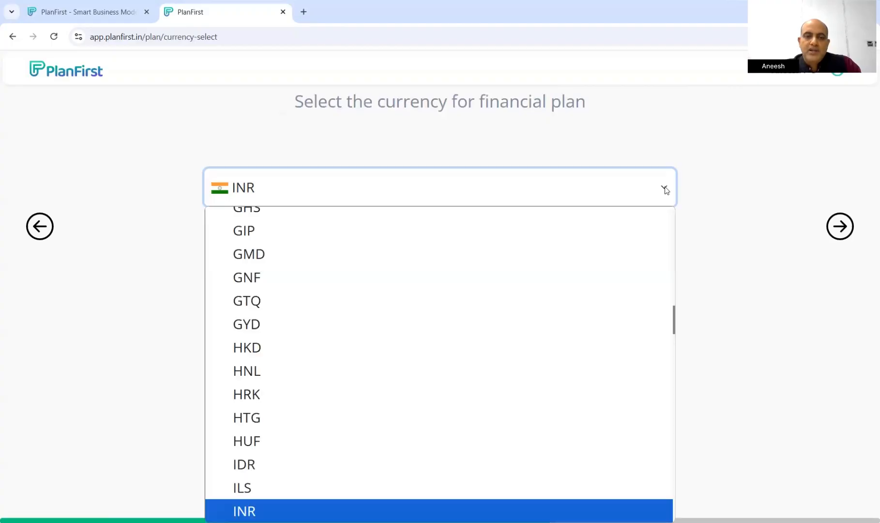
click(708, 302)
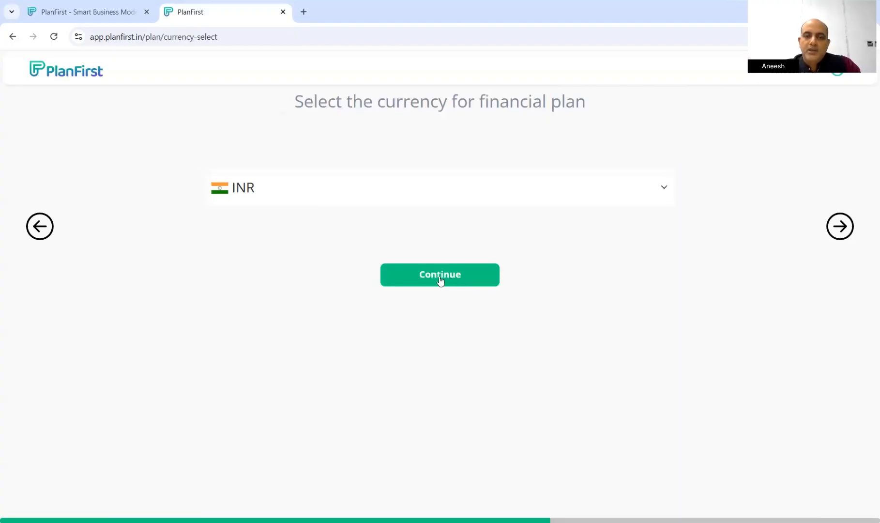
Confirm INR and set the plan purpose to evaluating a business idea
click(440, 280)
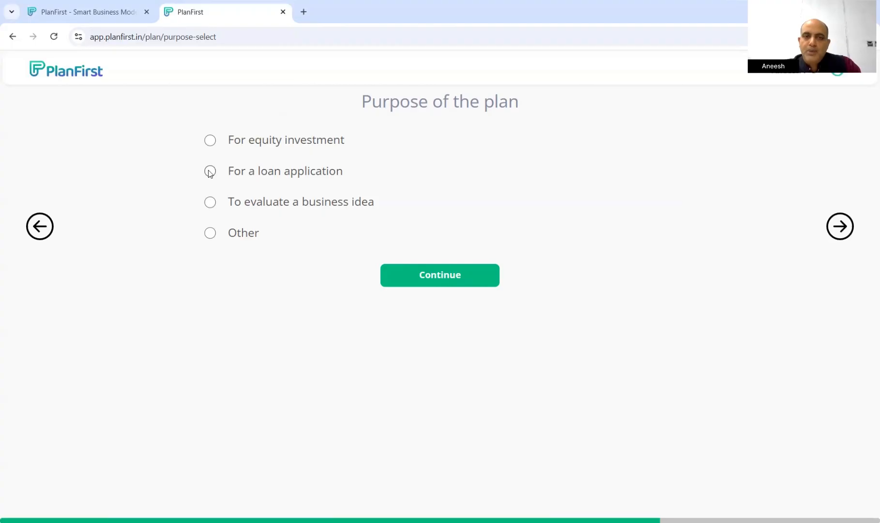
click(210, 201)
click(463, 280)
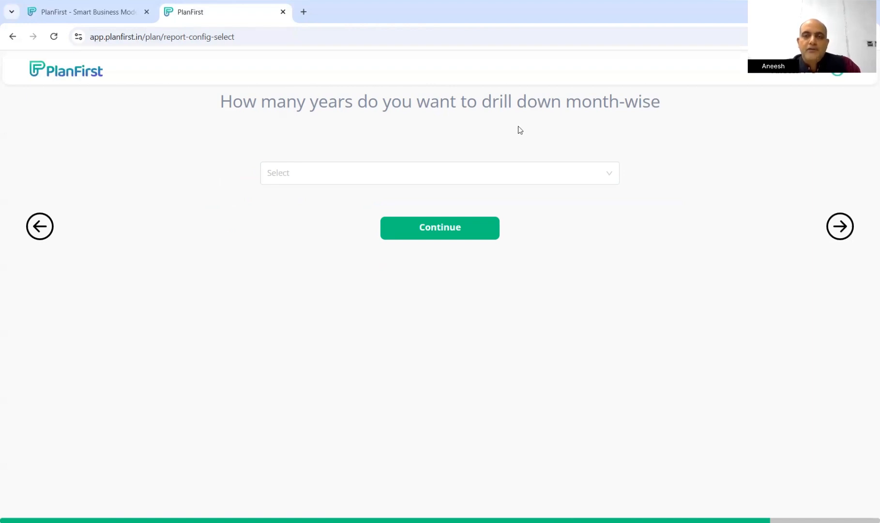
Choose a one-year month-wise drill-down and request a Financial Plan report
click(608, 175)
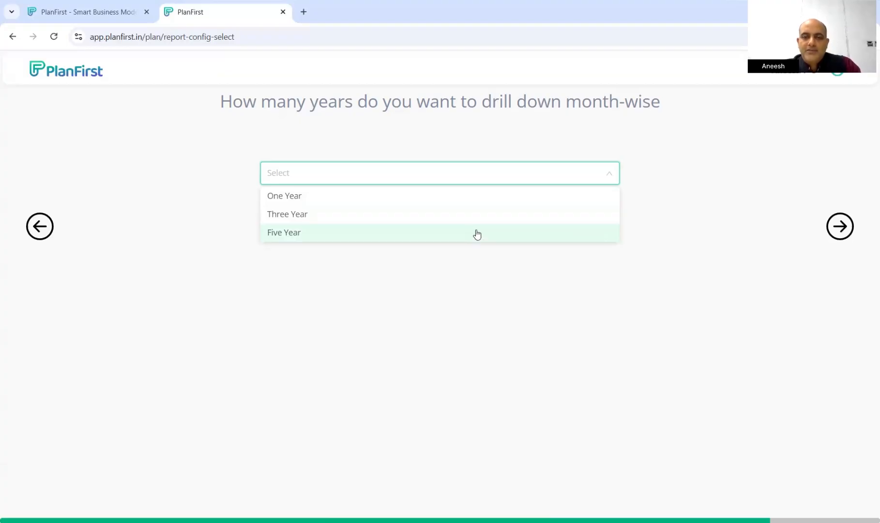
click(407, 201)
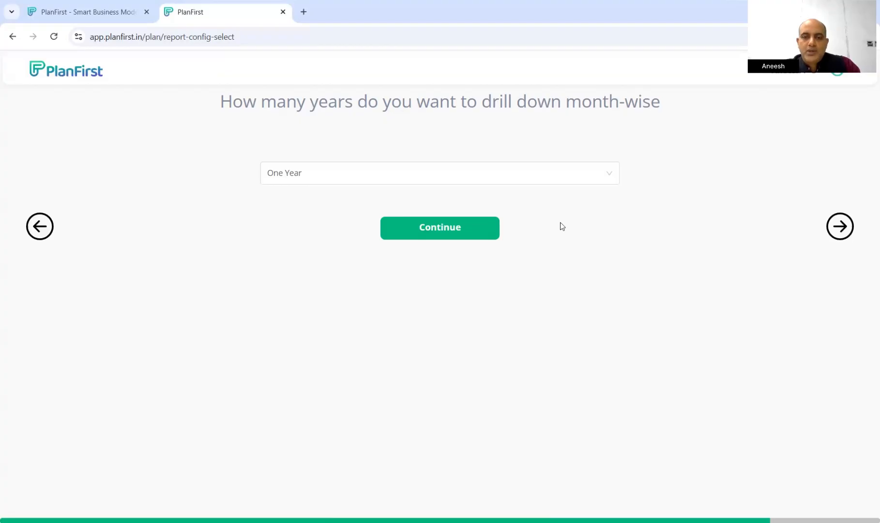
click(424, 229)
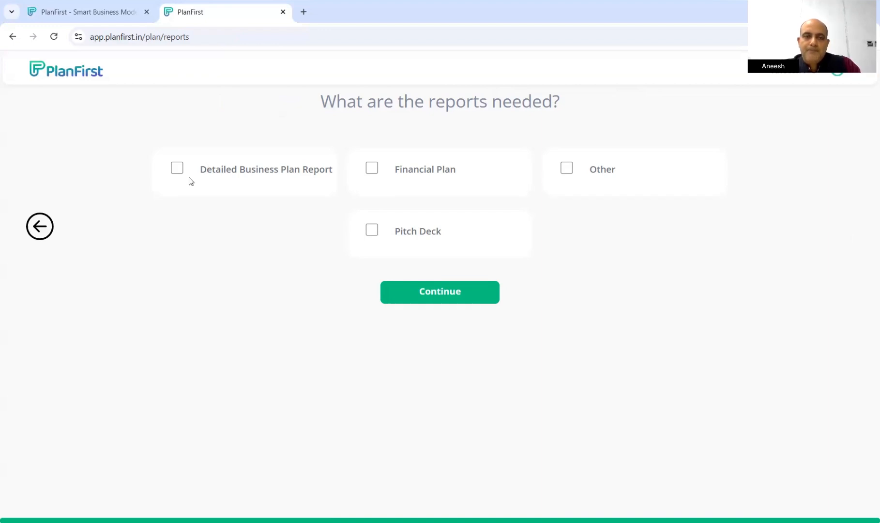
click(371, 169)
click(439, 292)
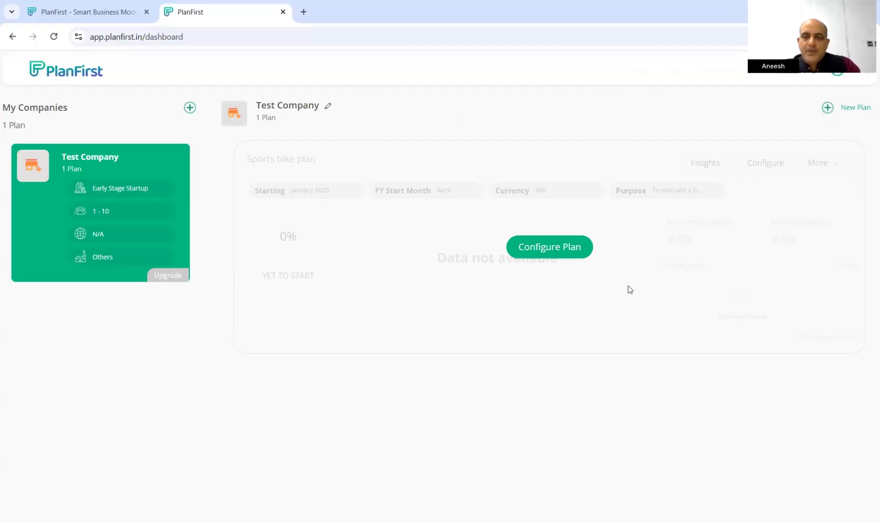
Configure the Sports bike plan: add an empty product row and mark Raw Materials not applicable
click(549, 251)
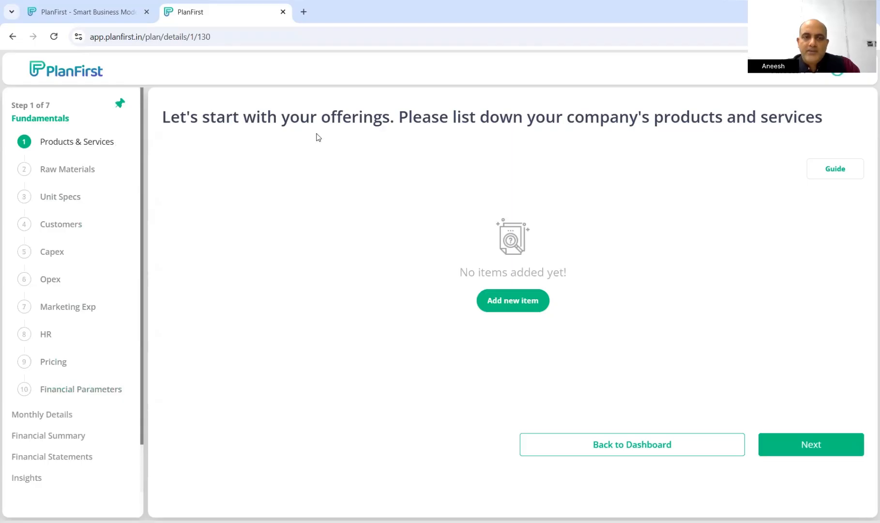
drag(289, 117, 777, 125)
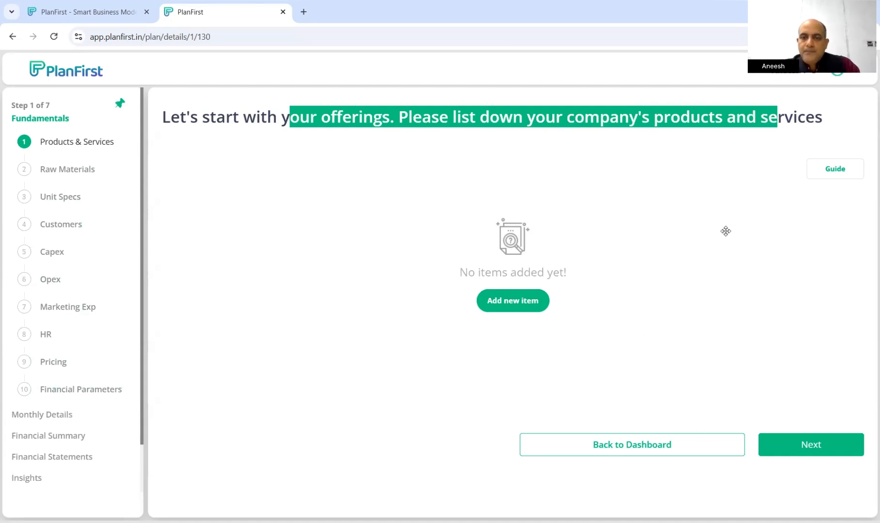
click(514, 307)
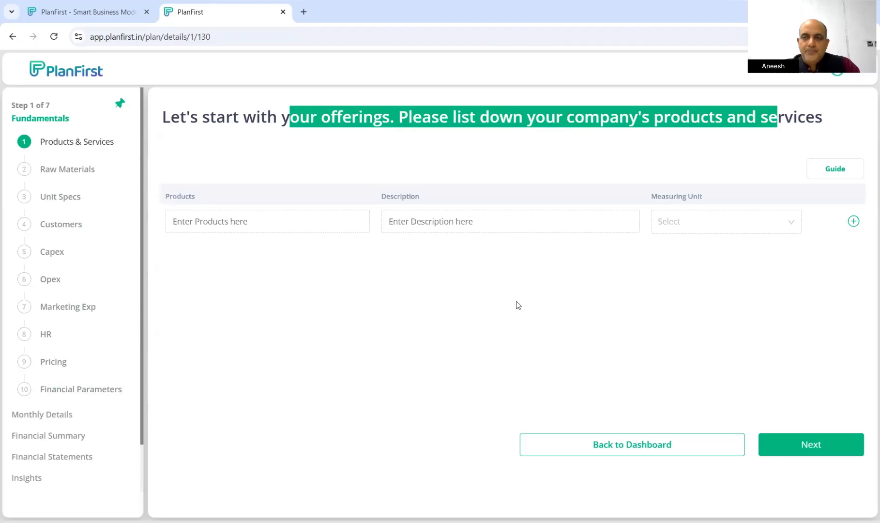
click(82, 172)
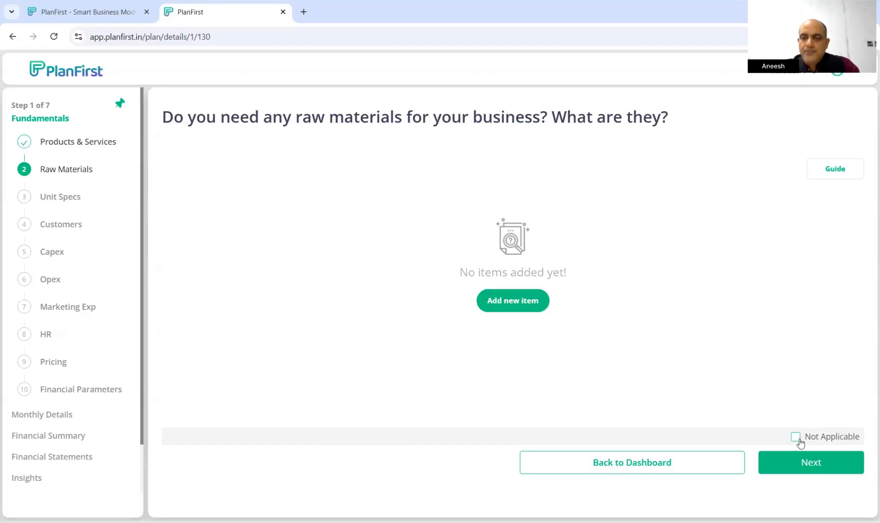
click(797, 437)
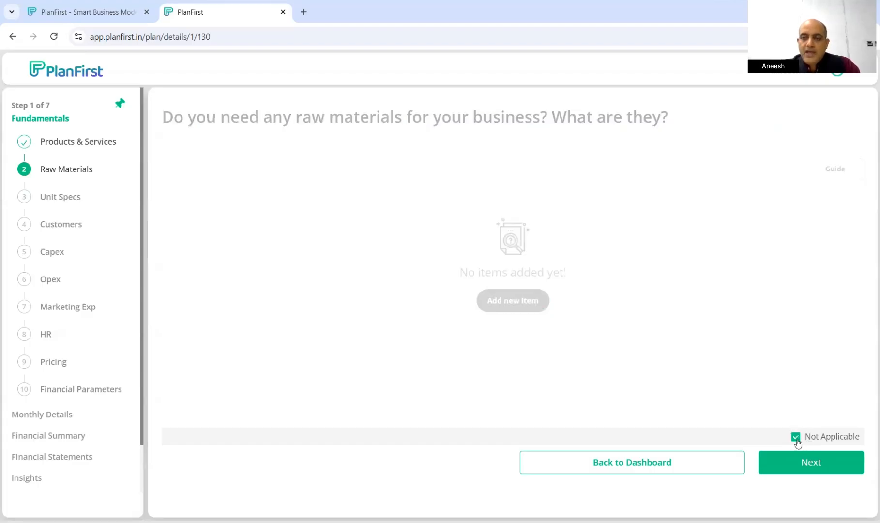
Untick Not Applicable on Raw Materials, then go through Unit Specs to Customers
click(795, 438)
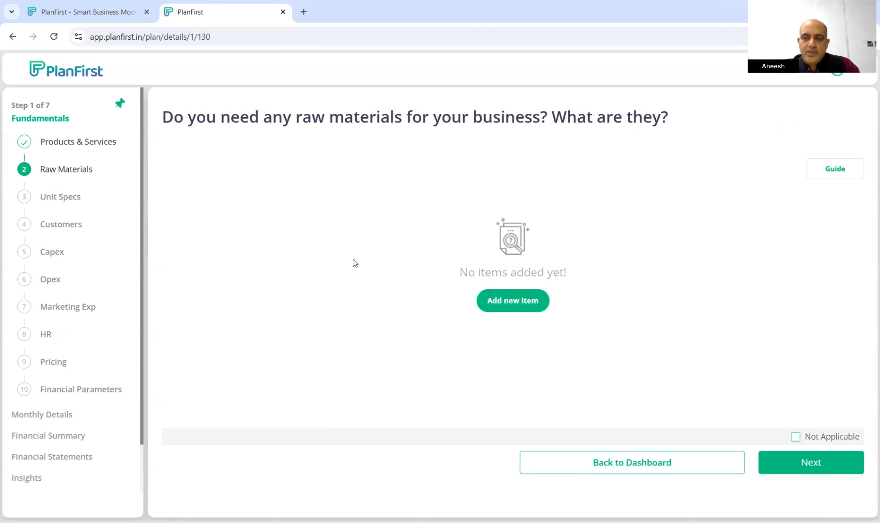
click(68, 202)
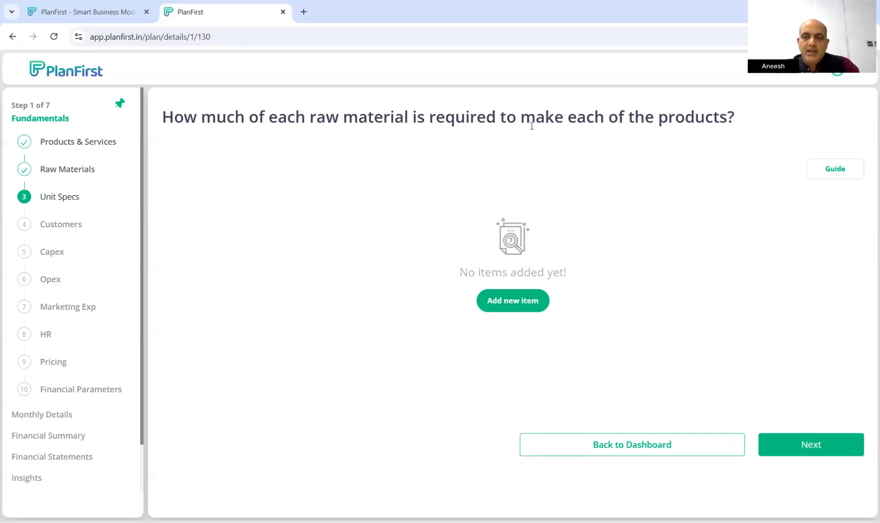
click(76, 233)
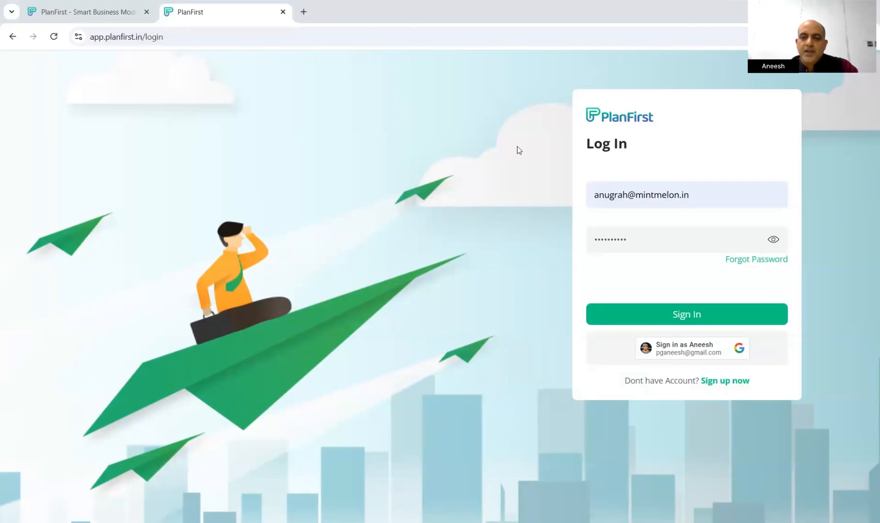
Sign in and open the Toy Manufacturer company's Toy manufacturing plan overview
click(683, 314)
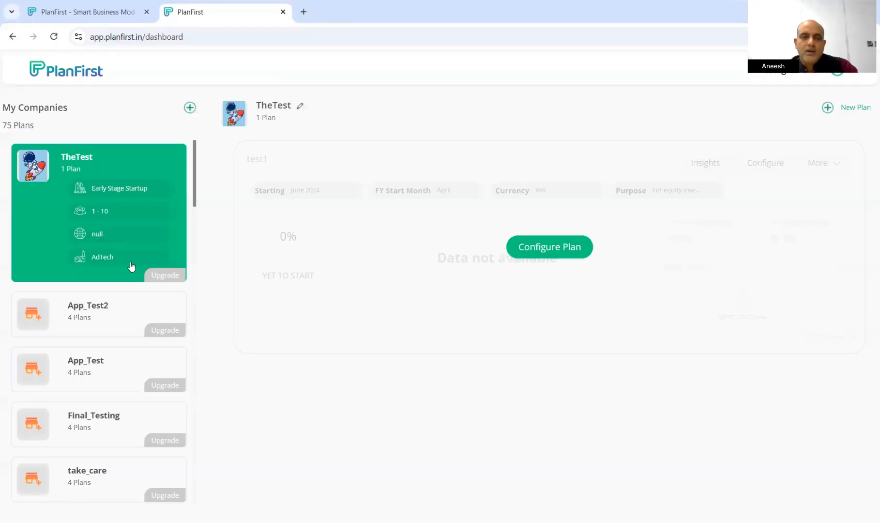
scroll(131, 266, down, 5)
scroll(95, 387, down, 3)
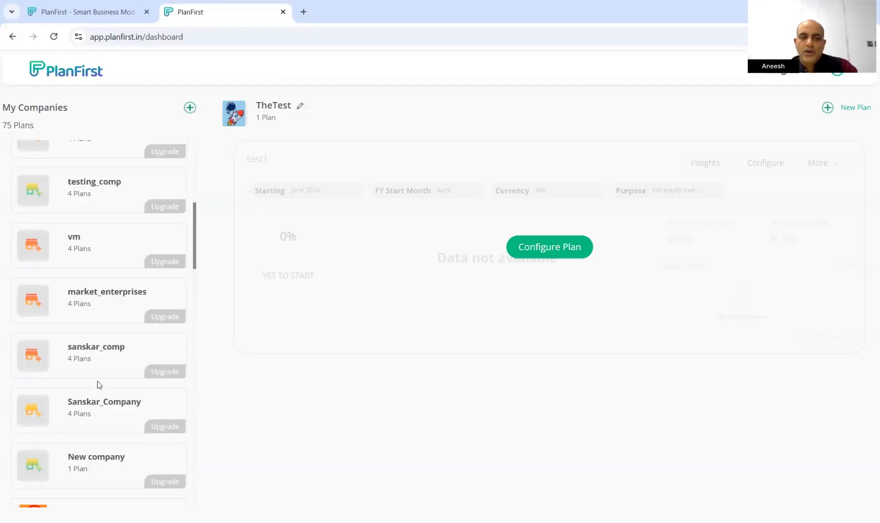
scroll(97, 382, down, 15)
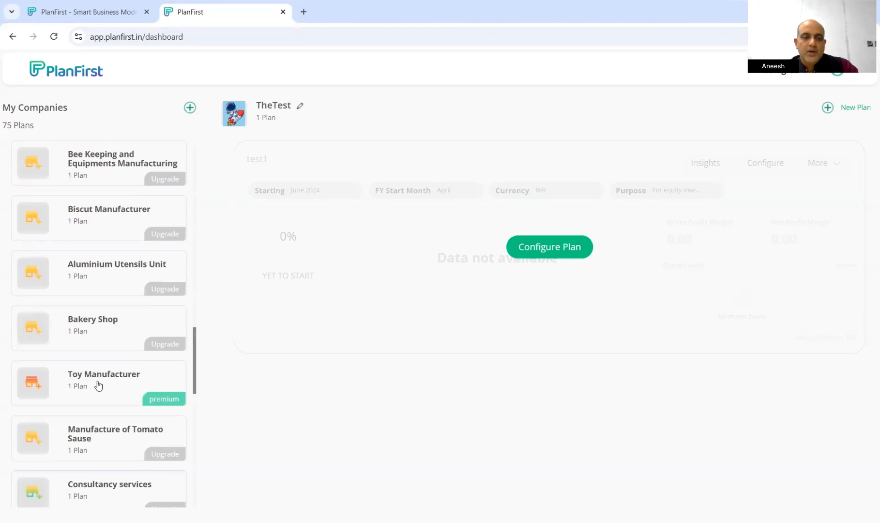
scroll(104, 290, down, 2)
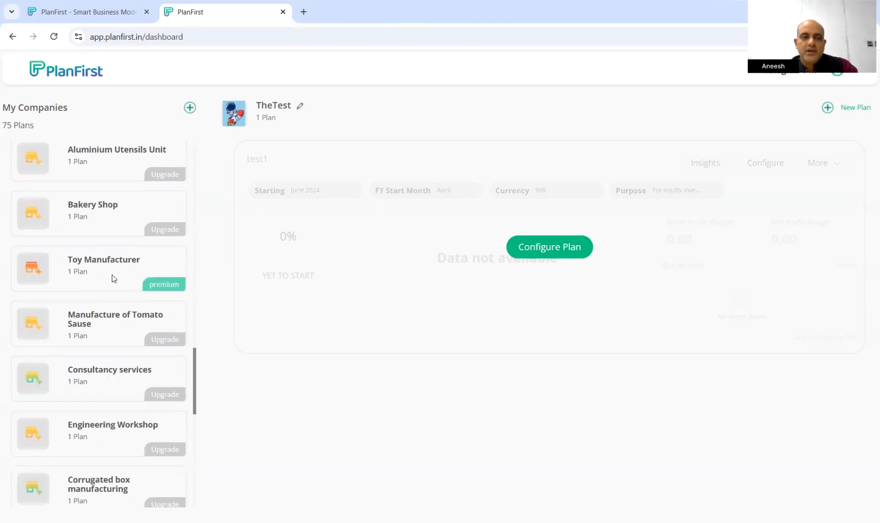
click(112, 278)
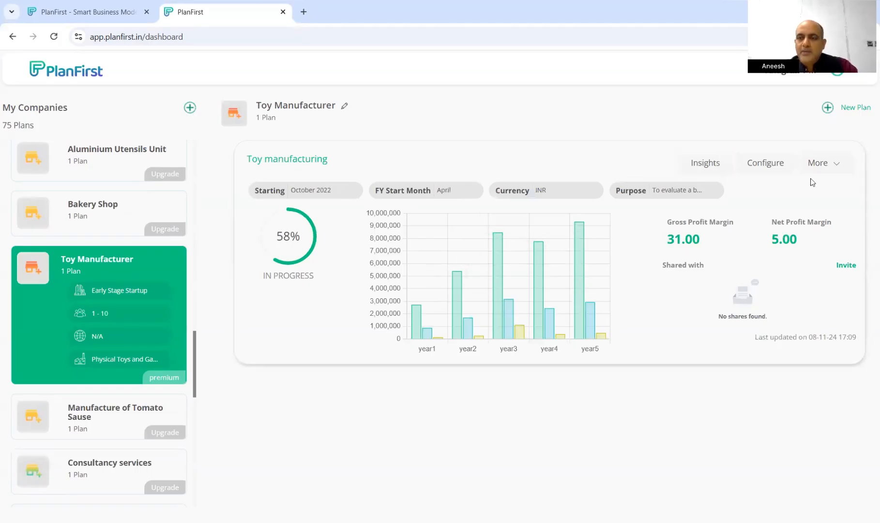
Configure the Toy manufacturing plan and browse the new row's Measuring Unit options without choosing one
click(767, 165)
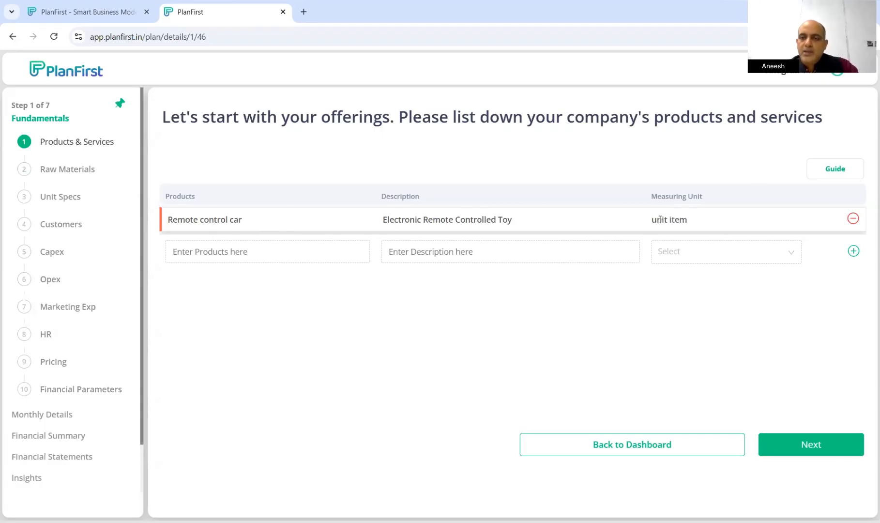
click(791, 256)
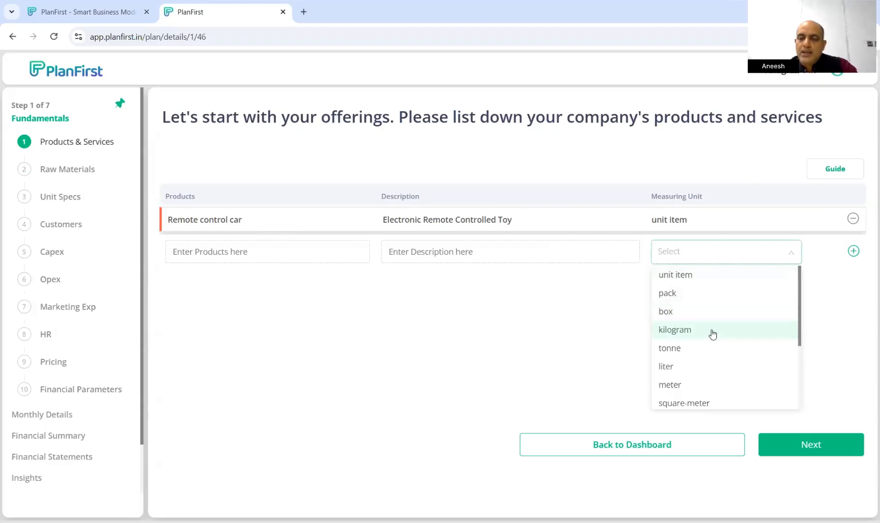
scroll(725, 352, down, 3)
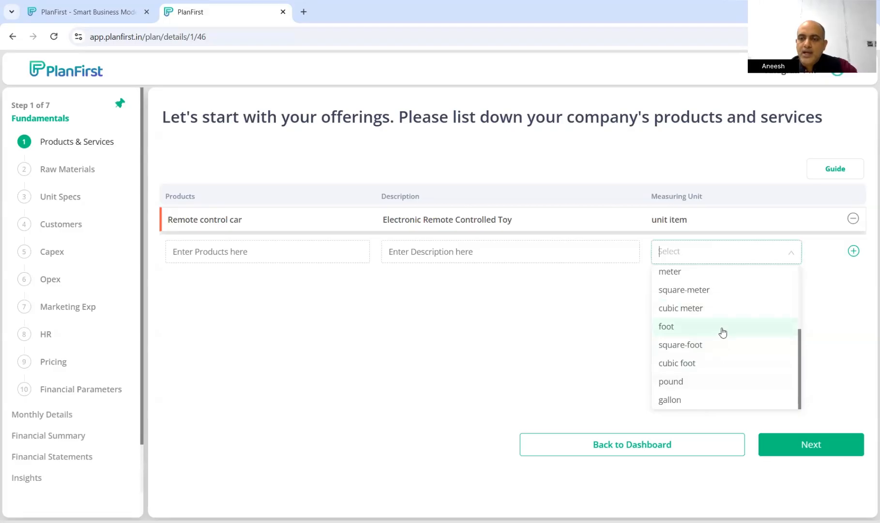
click(575, 320)
Review the Raw Materials table, including the Plastic /Fiber body chassis and Measuring Unit column, then continue to Unit Specs
click(818, 453)
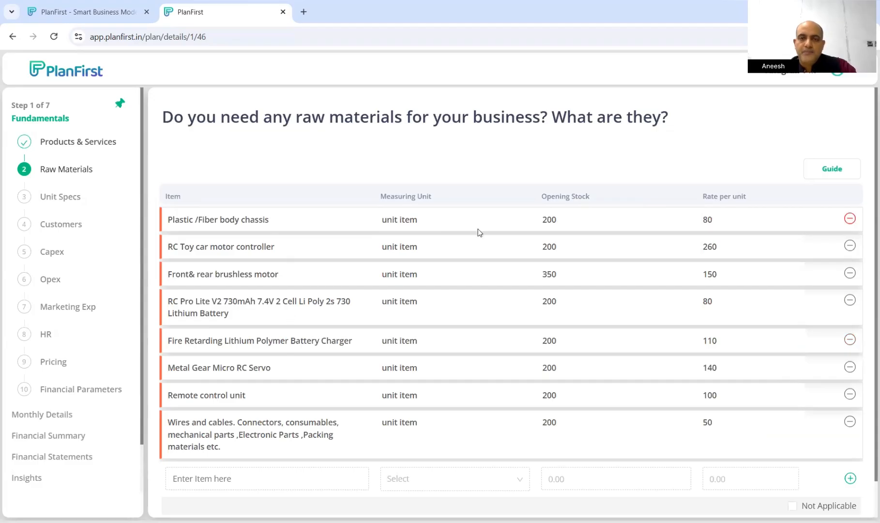
drag(391, 196, 417, 196)
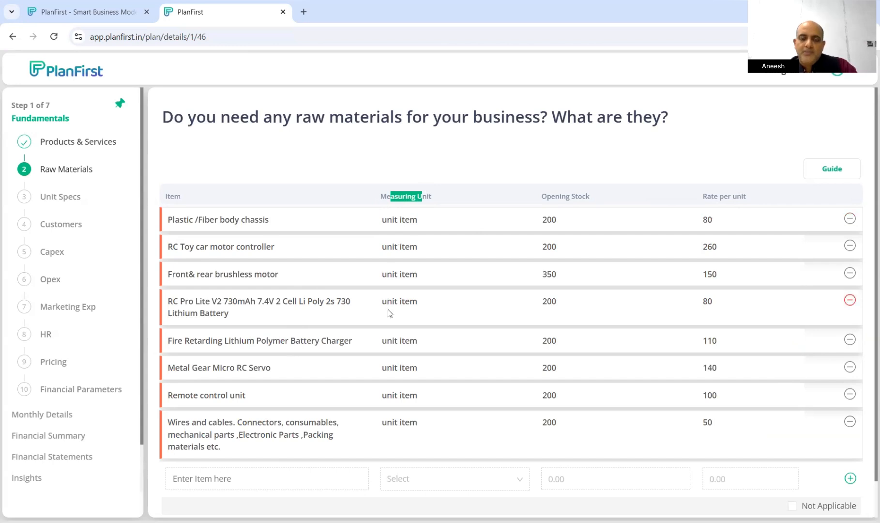
click(404, 308)
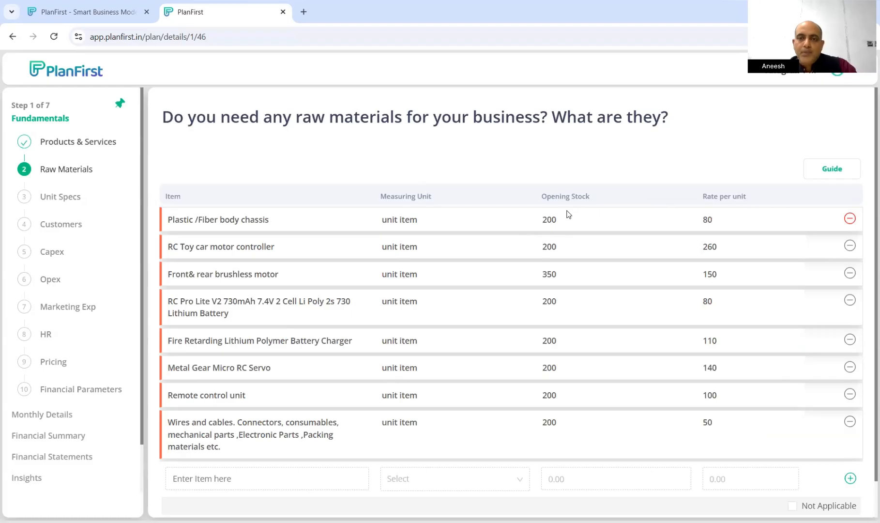
drag(172, 219, 260, 219)
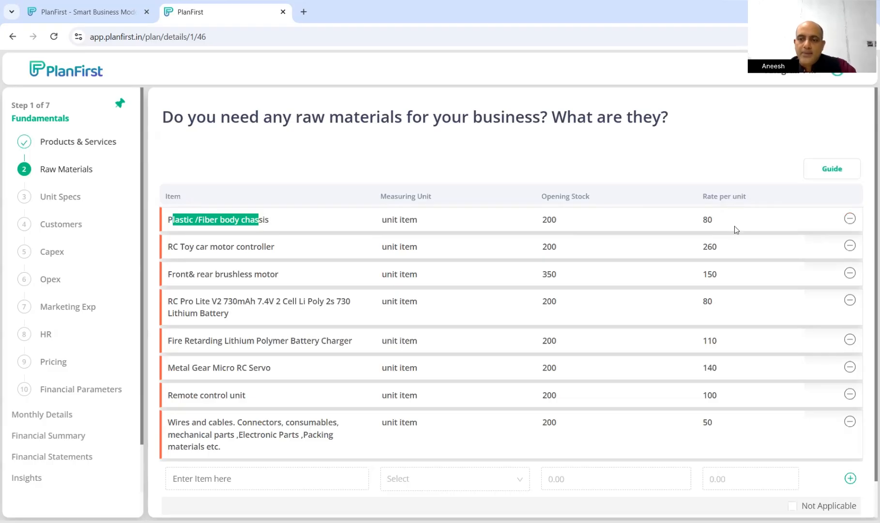
scroll(734, 229, down, 1)
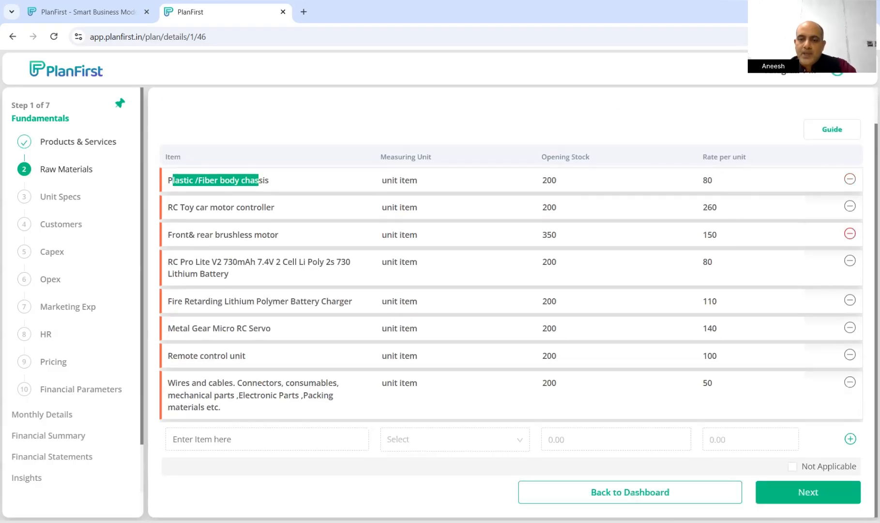
click(823, 493)
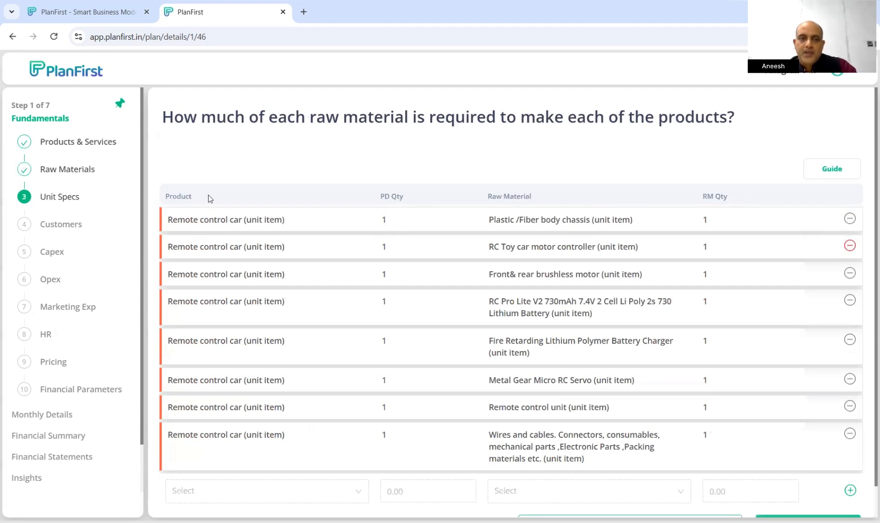
drag(167, 196, 195, 196)
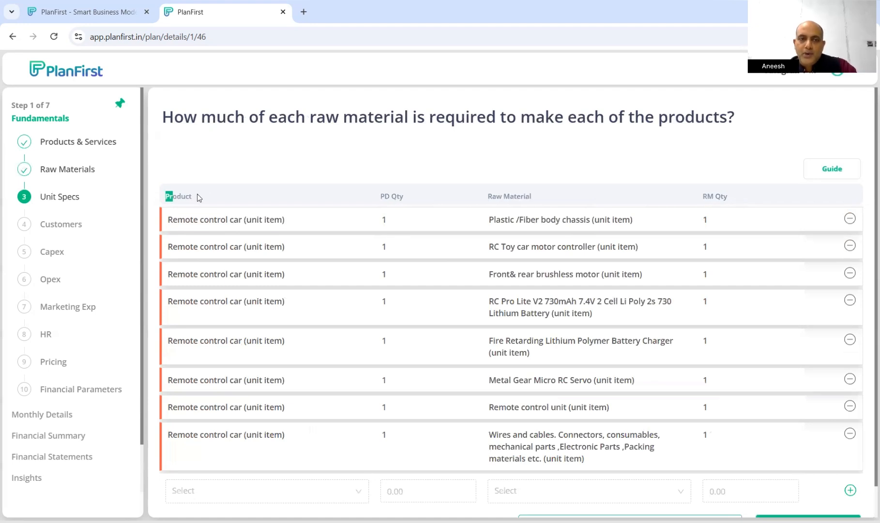
drag(382, 196, 404, 199)
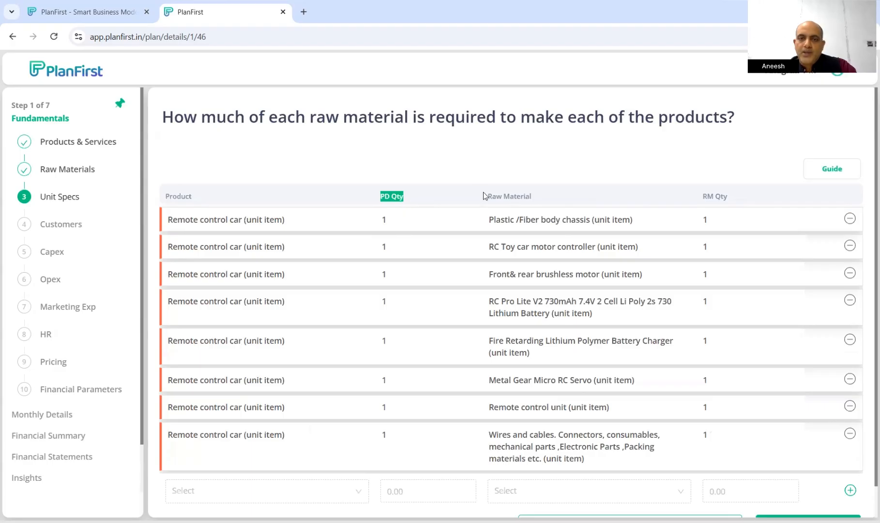
drag(485, 196, 533, 198)
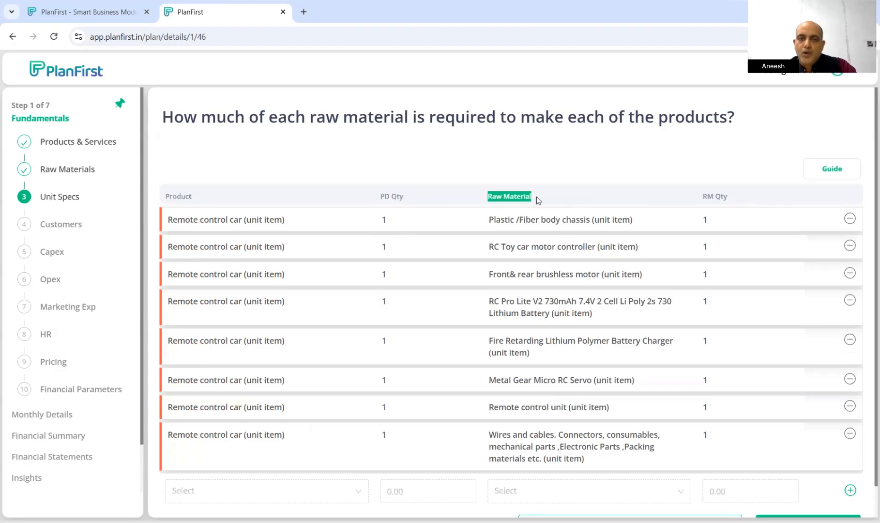
triple_click(739, 201)
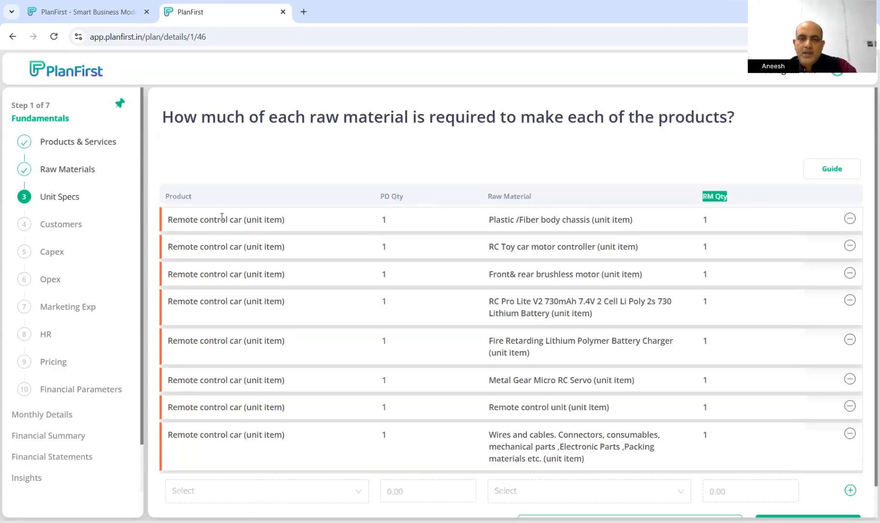
drag(172, 219, 775, 228)
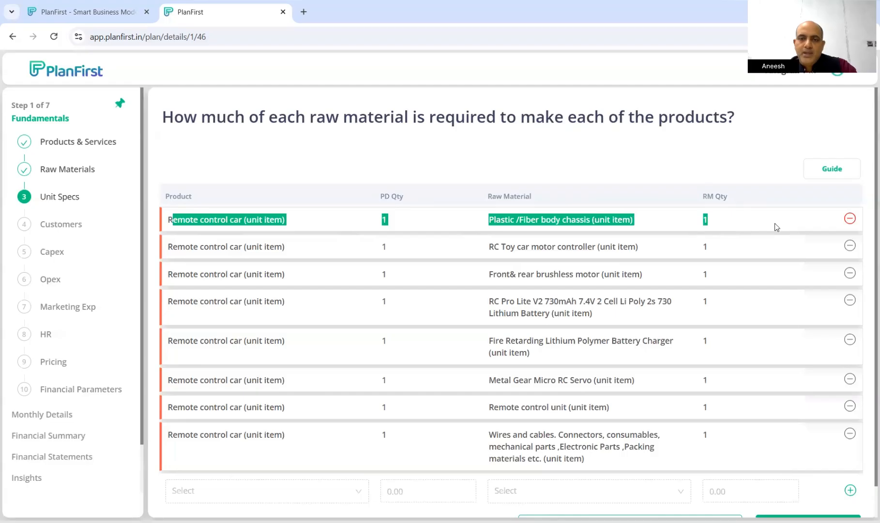
drag(160, 223, 289, 223)
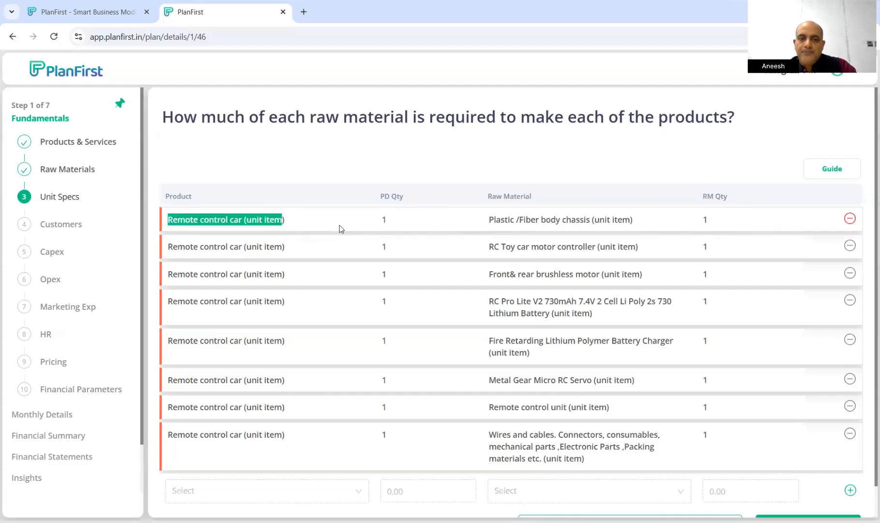
double_click(393, 224)
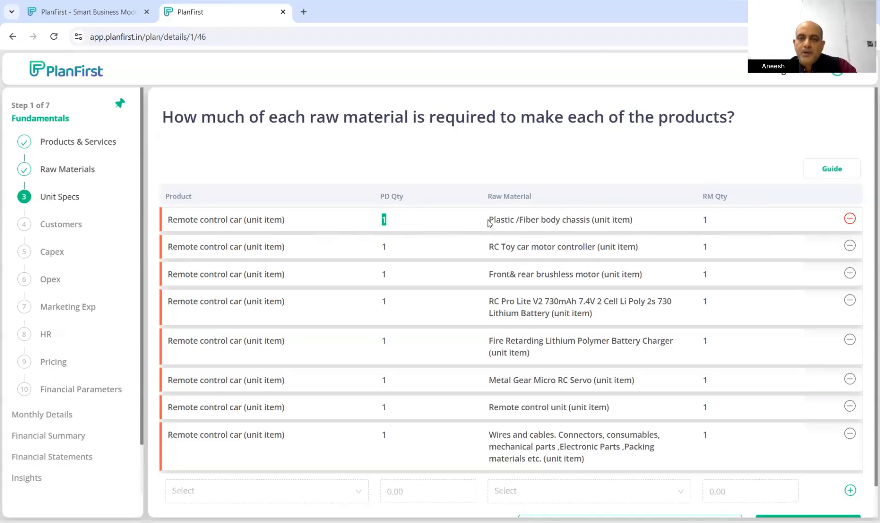
double_click(706, 220)
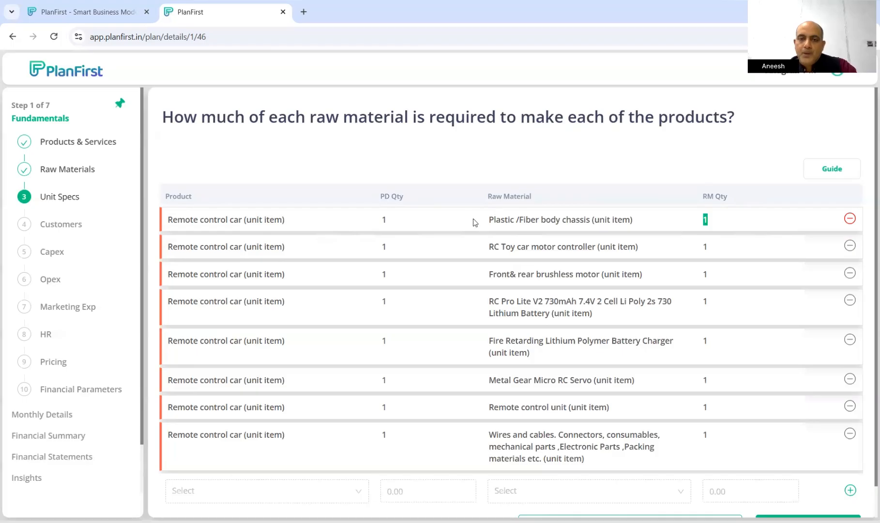
drag(488, 220, 637, 222)
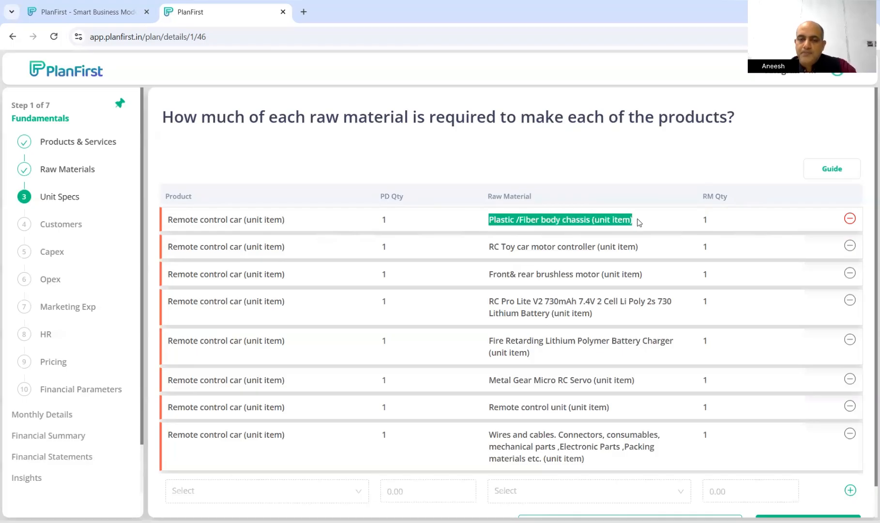
drag(191, 246, 315, 247)
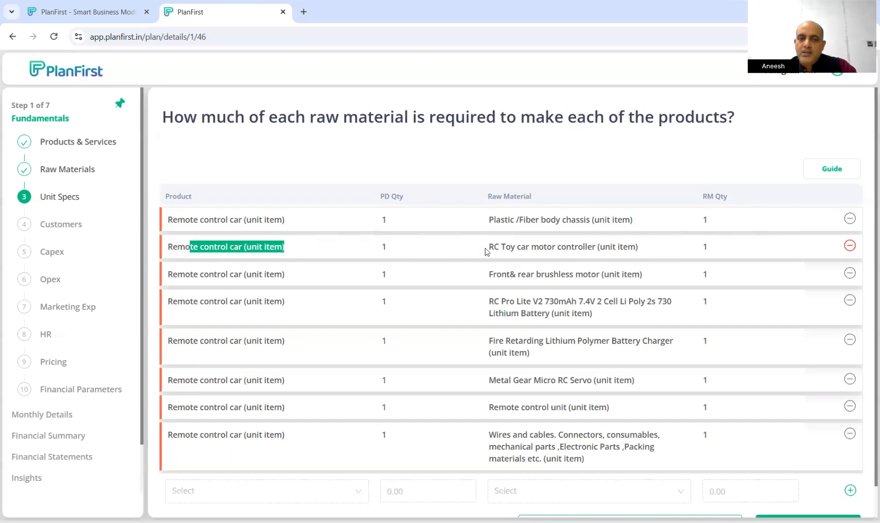
drag(487, 248, 646, 252)
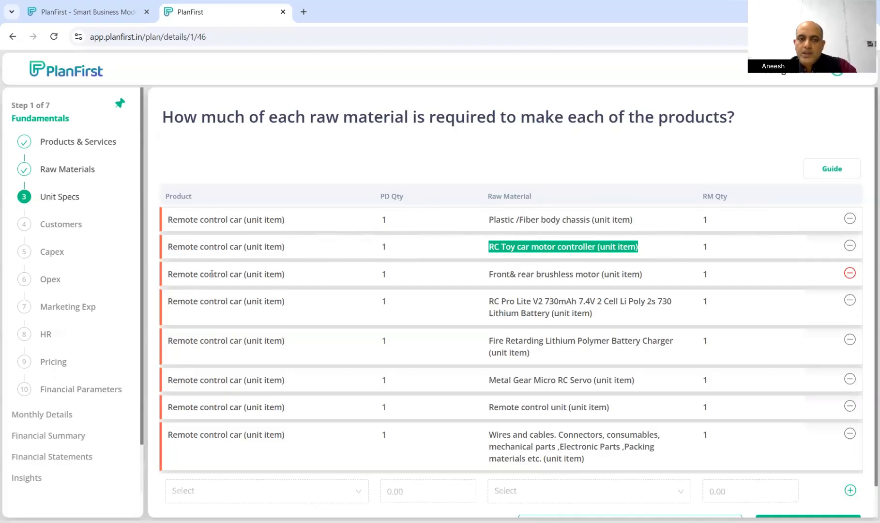
drag(213, 273, 314, 275)
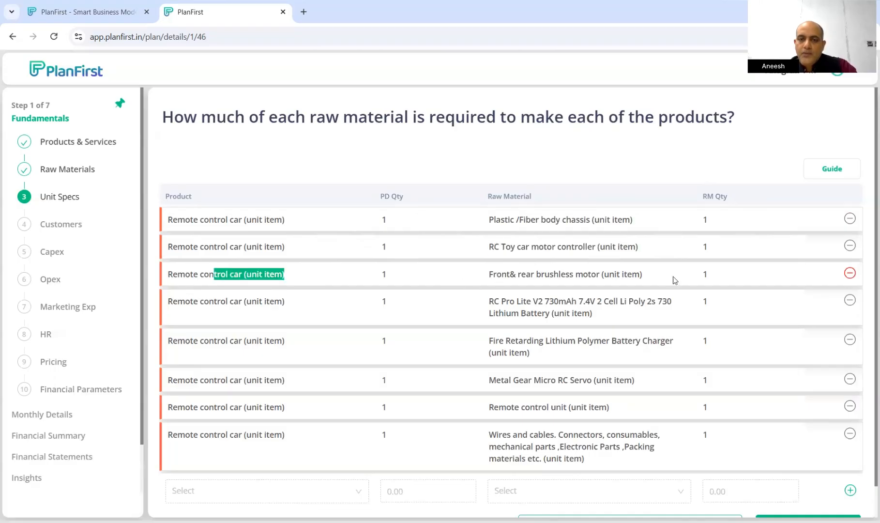
double_click(704, 275)
drag(501, 274, 648, 280)
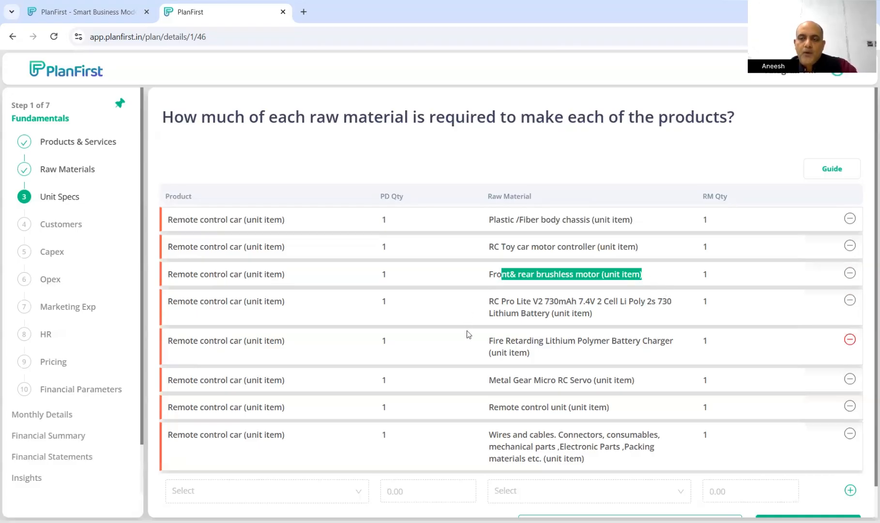
scroll(705, 345, down, 1)
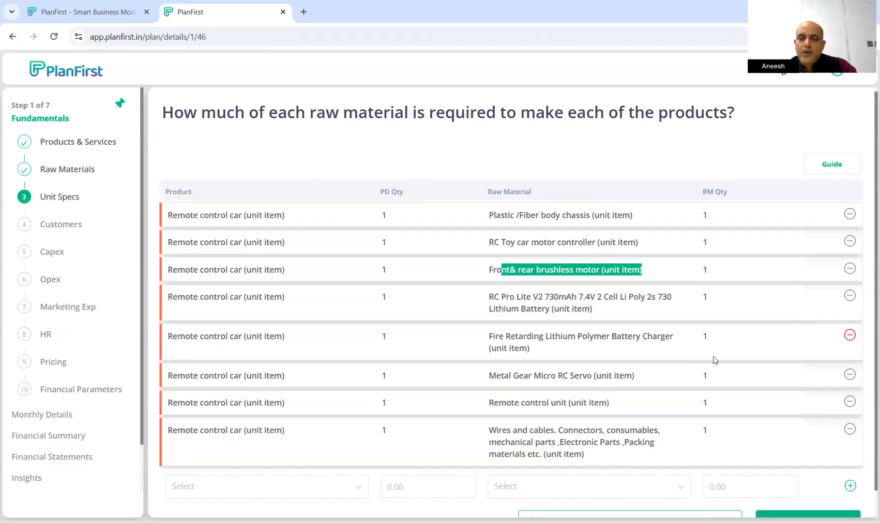
scroll(377, 339, down, 1)
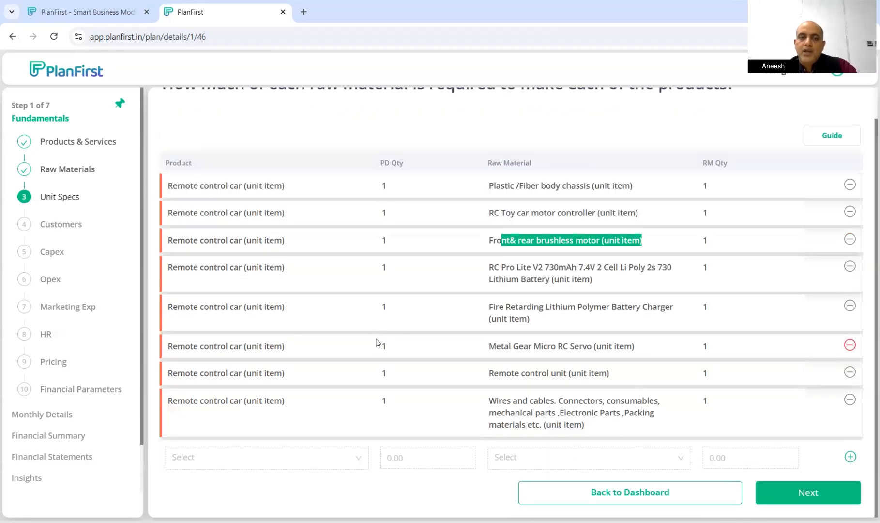
scroll(337, 351, up, 1)
scroll(533, 376, down, 1)
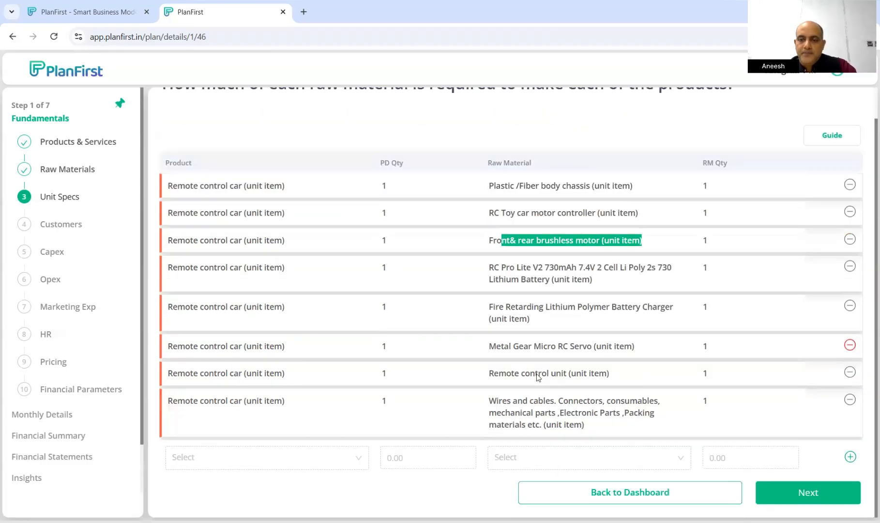
Open Customers, check the Geography choices for Kids and Teenagers, then continue to Capex
click(817, 493)
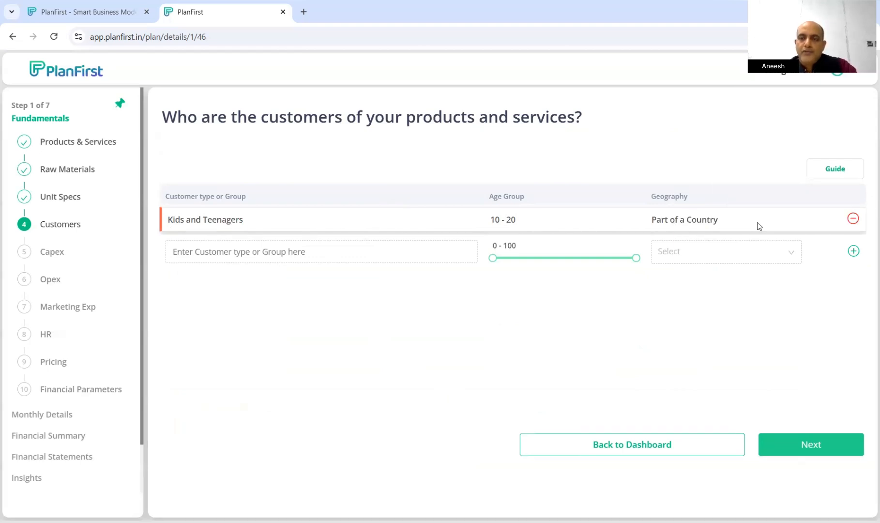
click(790, 256)
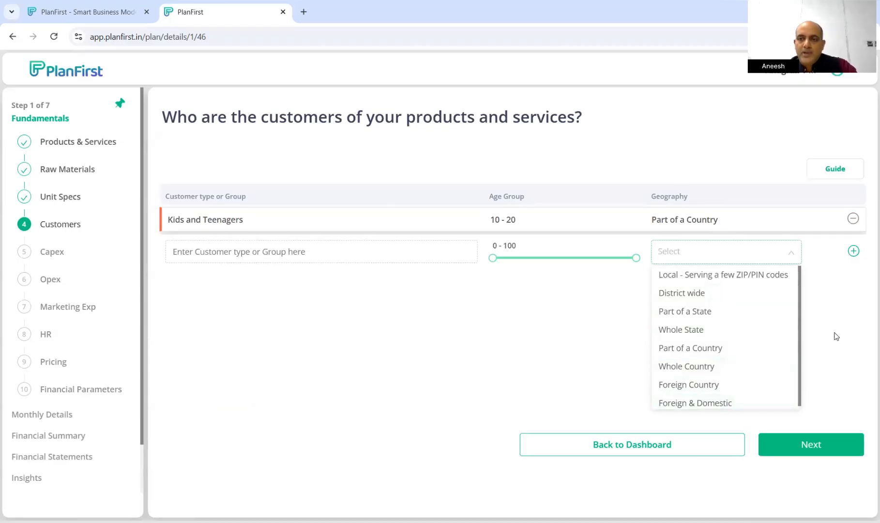
click(807, 447)
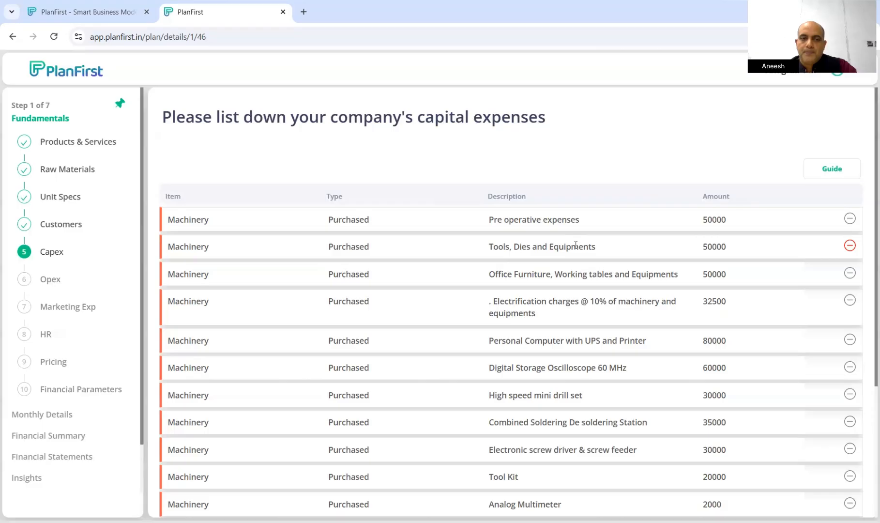
Move from Capex to operational expenses and review the Power, Water, Building, Repair and Transportation items
scroll(575, 246, down, 4)
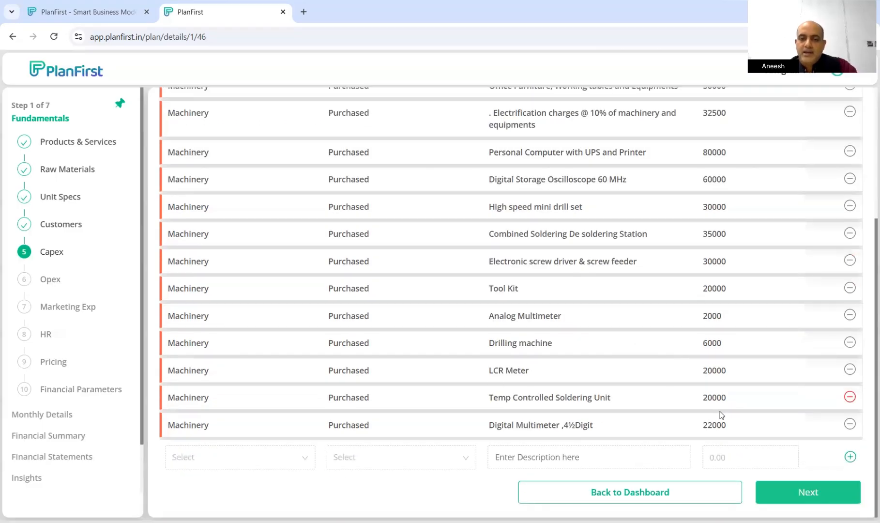
click(839, 495)
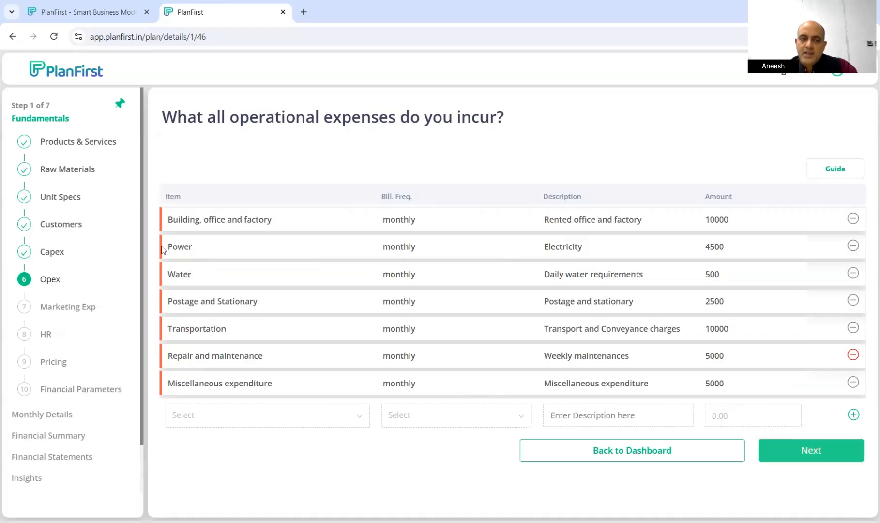
double_click(193, 247)
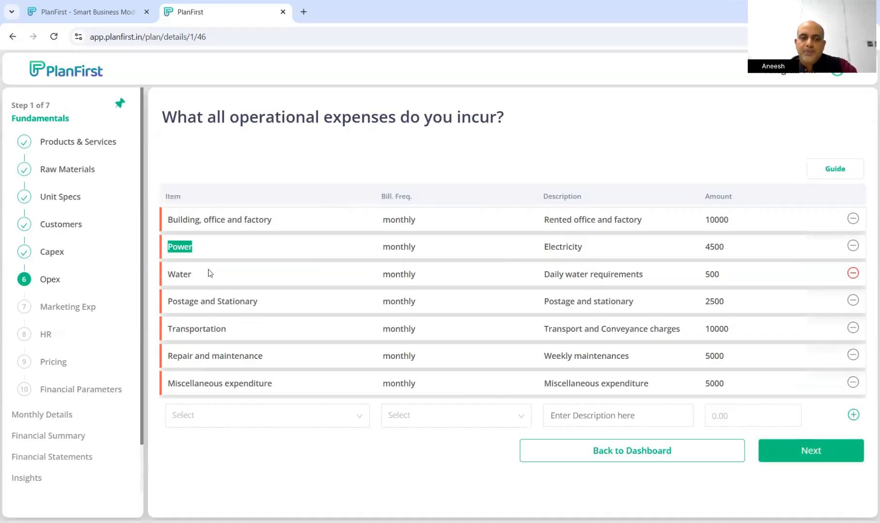
drag(210, 273, 175, 273)
drag(212, 219, 268, 216)
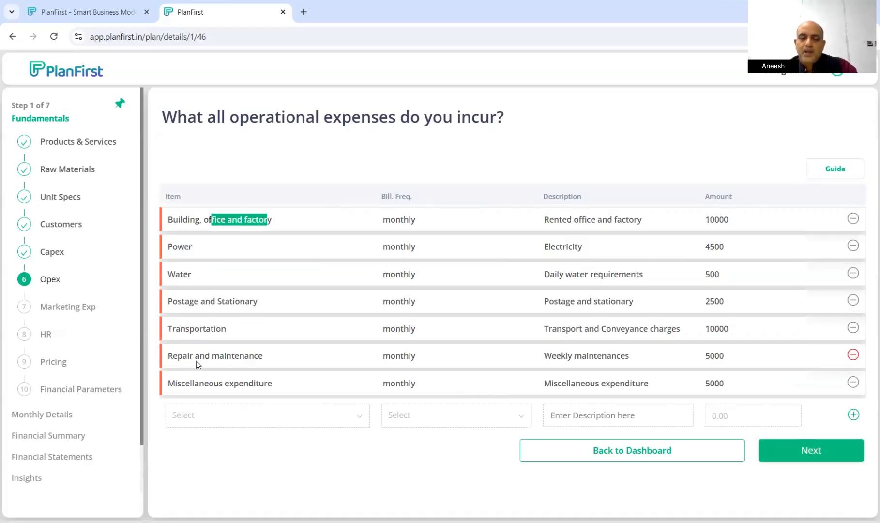
drag(190, 355, 275, 357)
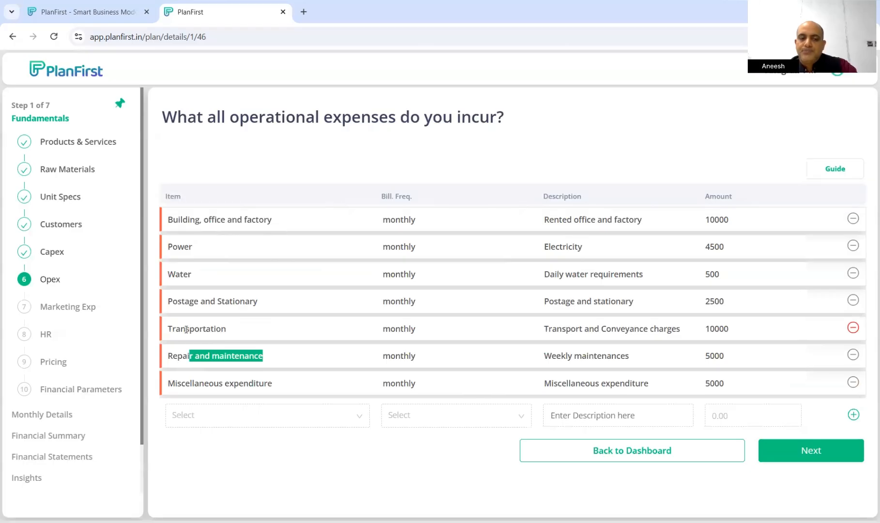
drag(185, 329, 216, 331)
drag(283, 335, 290, 339)
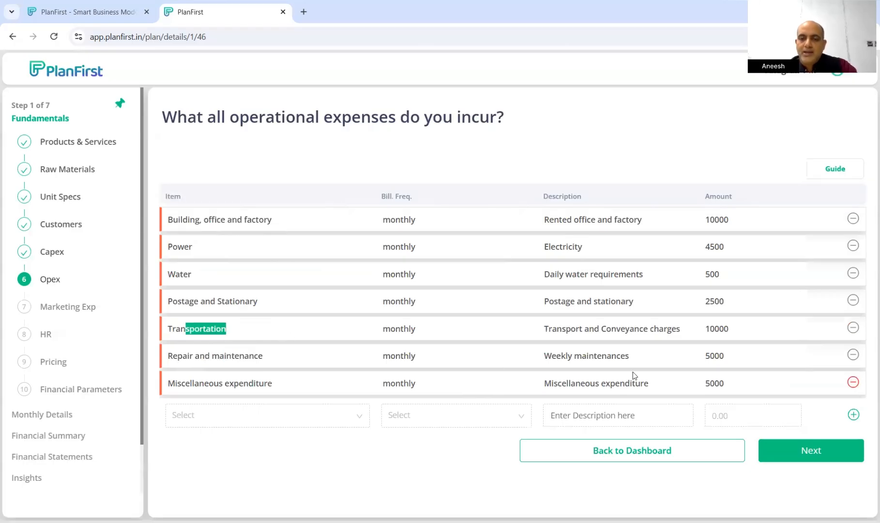
Browse the expense item list without adding anything, then continue to Marketing Exp
click(361, 419)
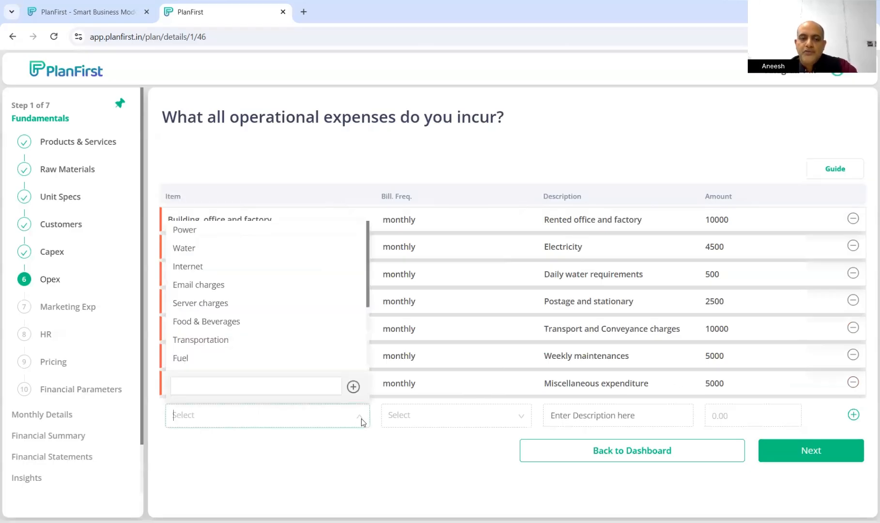
scroll(313, 328, down, 2)
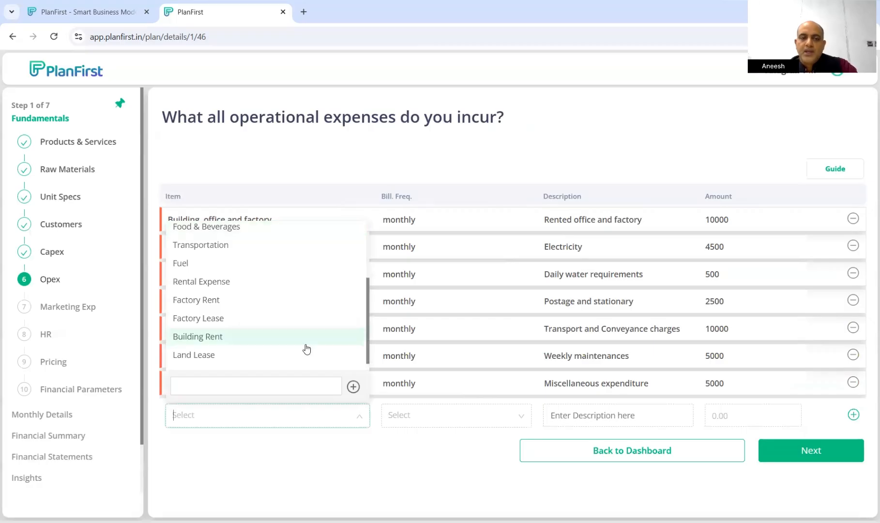
click(283, 383)
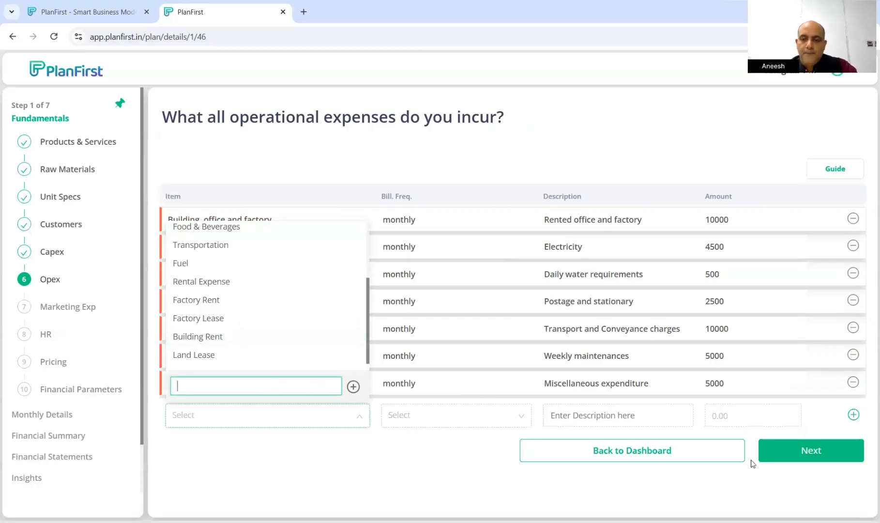
click(808, 452)
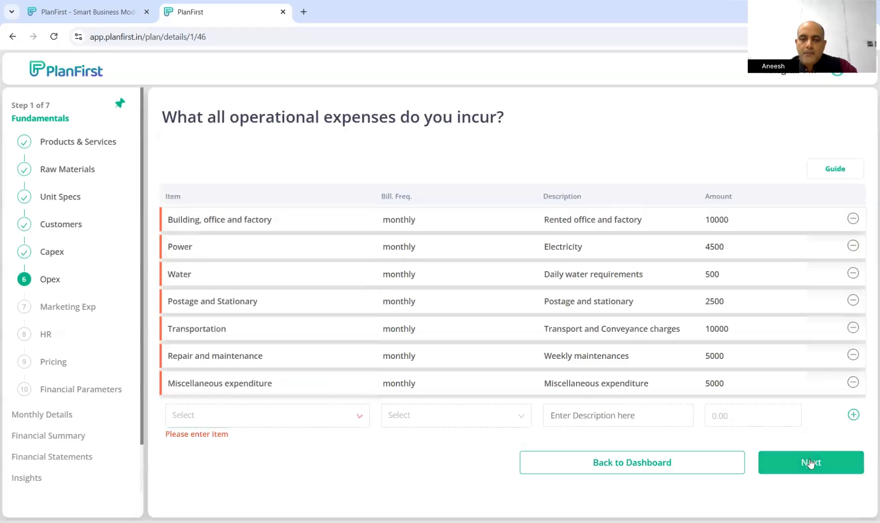
click(810, 457)
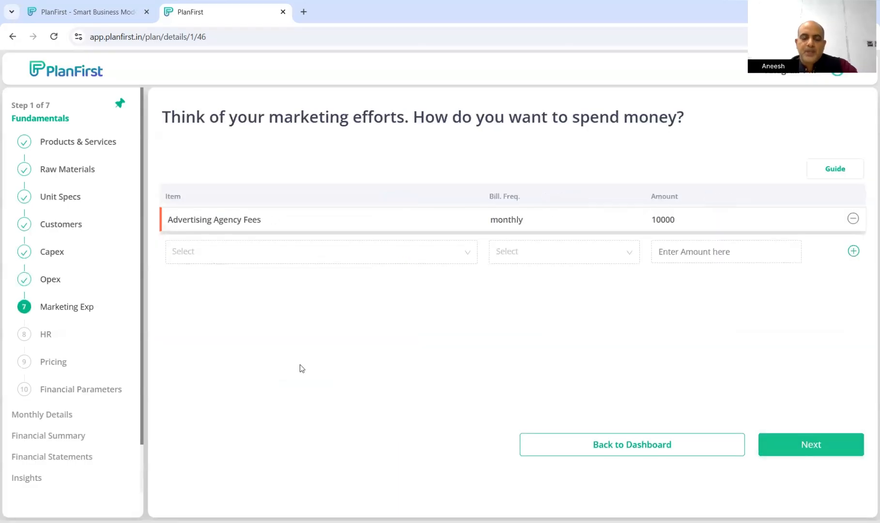
click(465, 255)
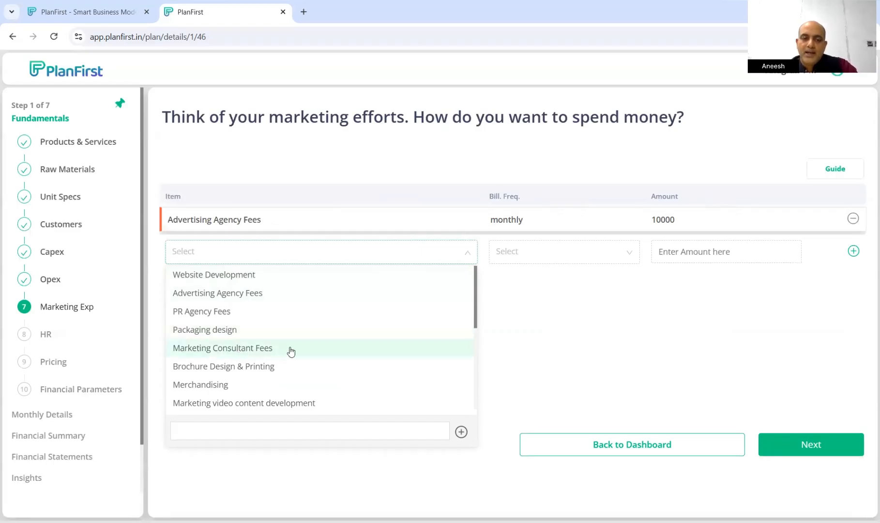
scroll(284, 355, down, 5)
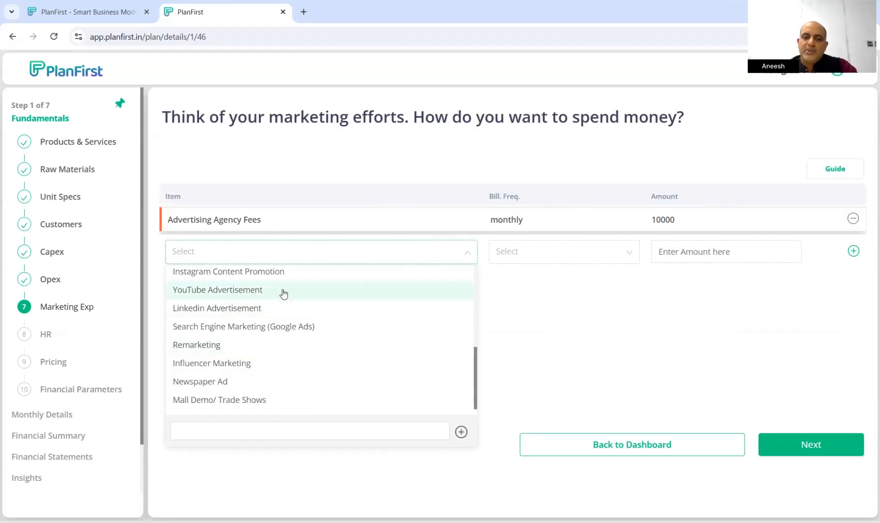
click(639, 331)
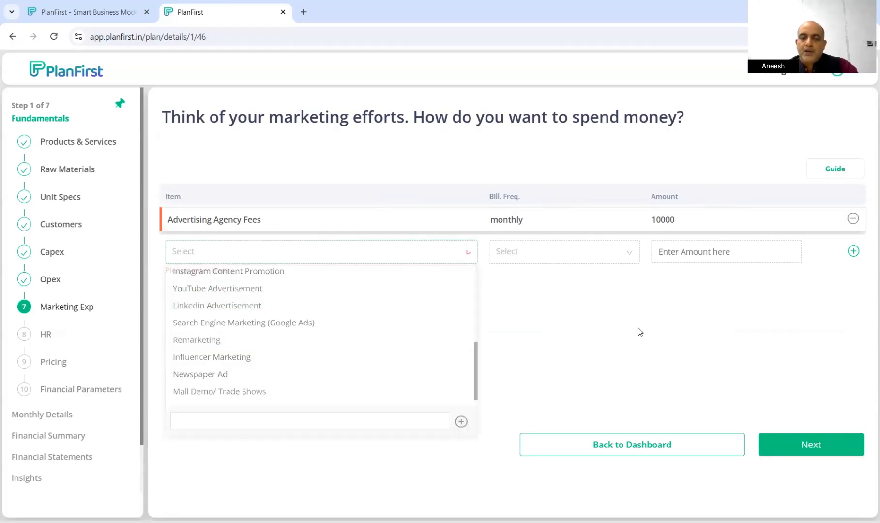
click(626, 256)
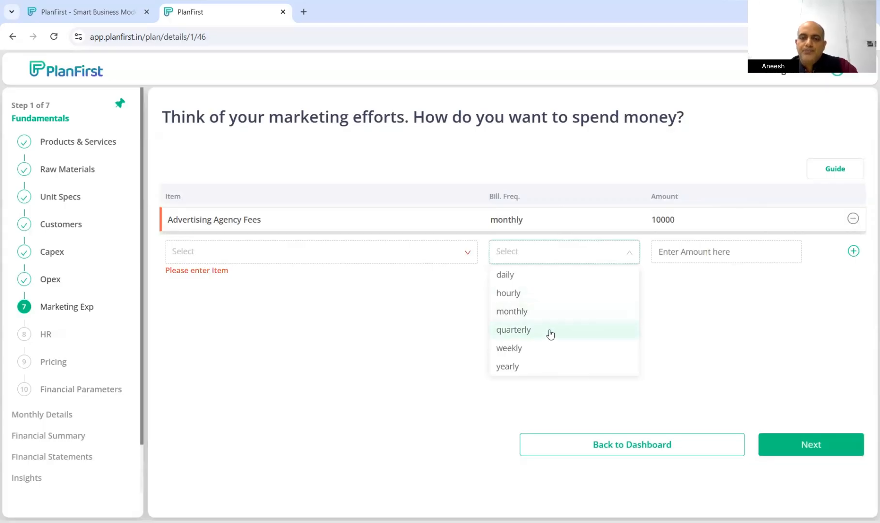
click(715, 332)
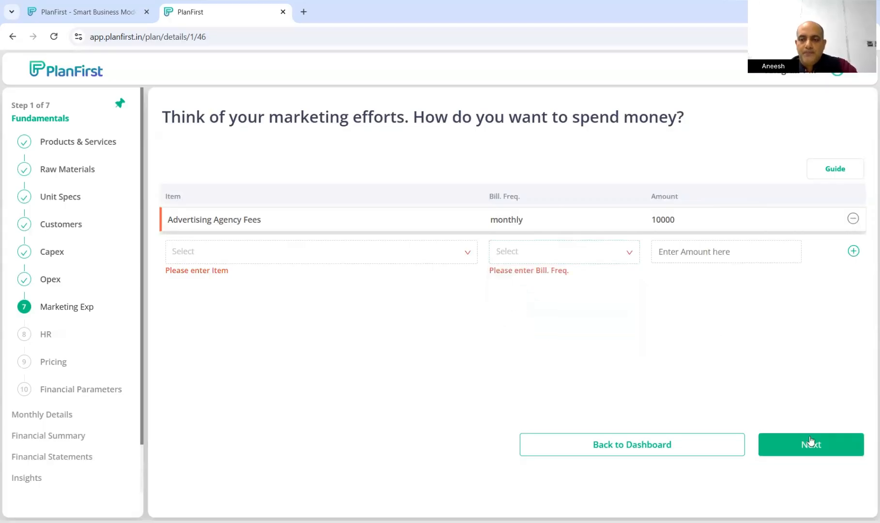
Check the HR roles such as Design Engineer, Production Manager and sales engineer, then continue to Pricing
click(813, 443)
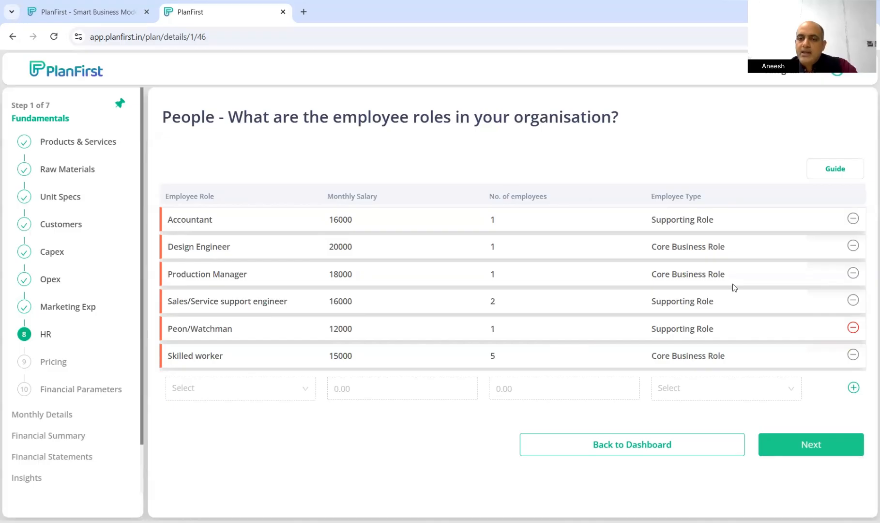
drag(652, 247, 726, 247)
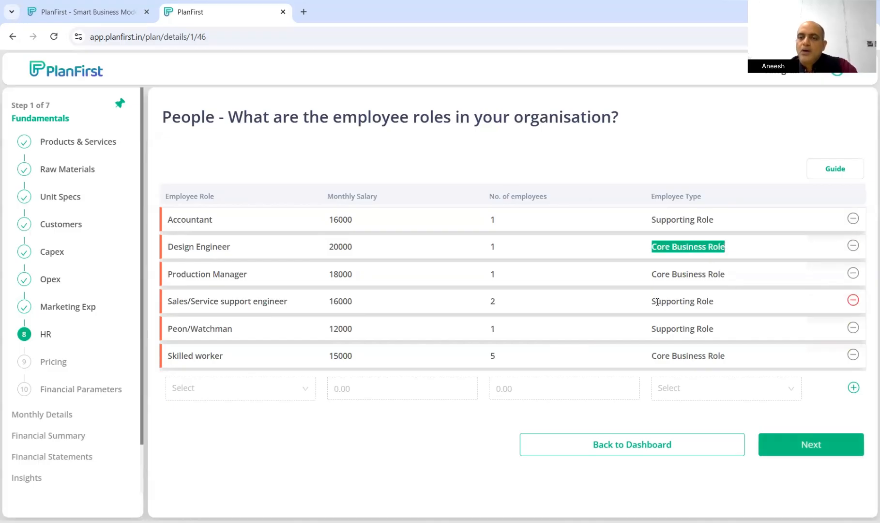
drag(657, 302, 722, 307)
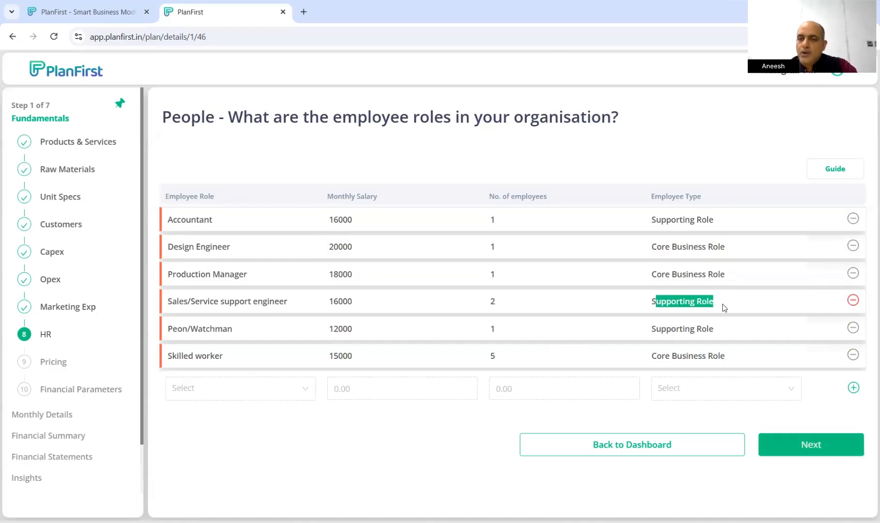
click(676, 294)
drag(651, 273, 726, 274)
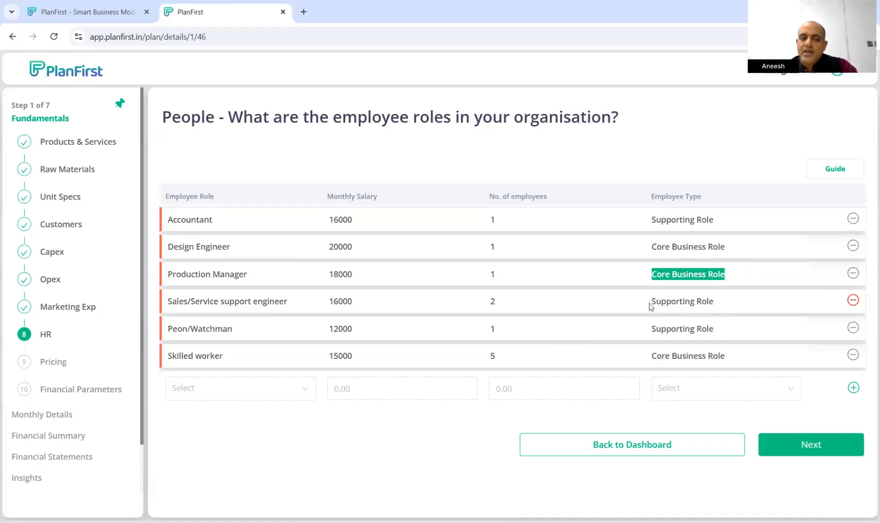
drag(651, 302, 718, 303)
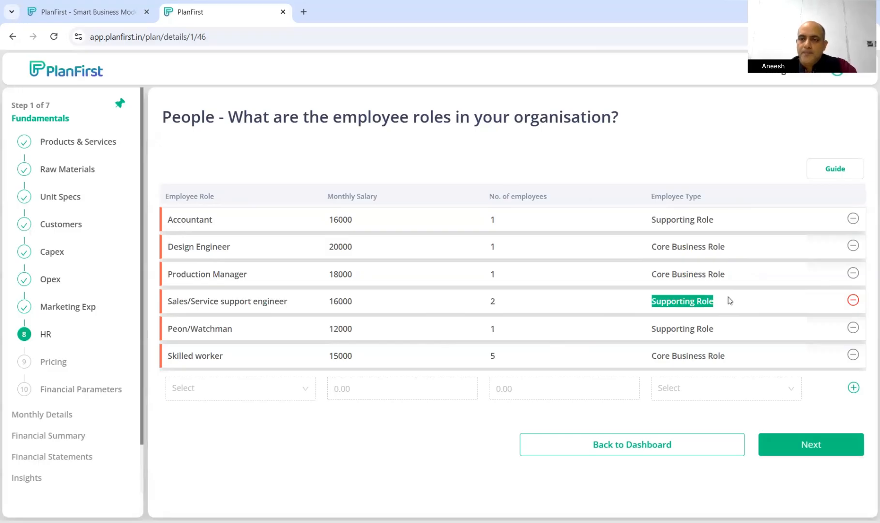
click(818, 443)
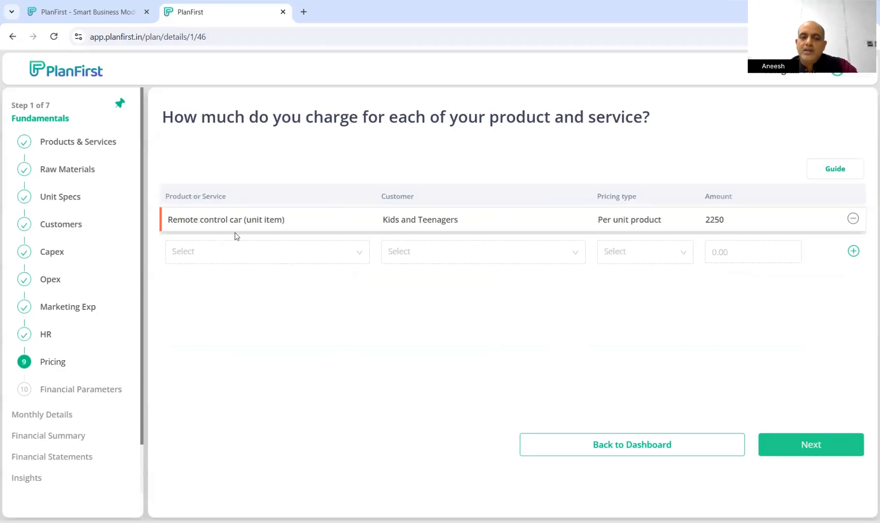
Check the Remote control car's 2250 price and its Product and Customer lists, then continue to Financial Parameters
drag(194, 219, 267, 220)
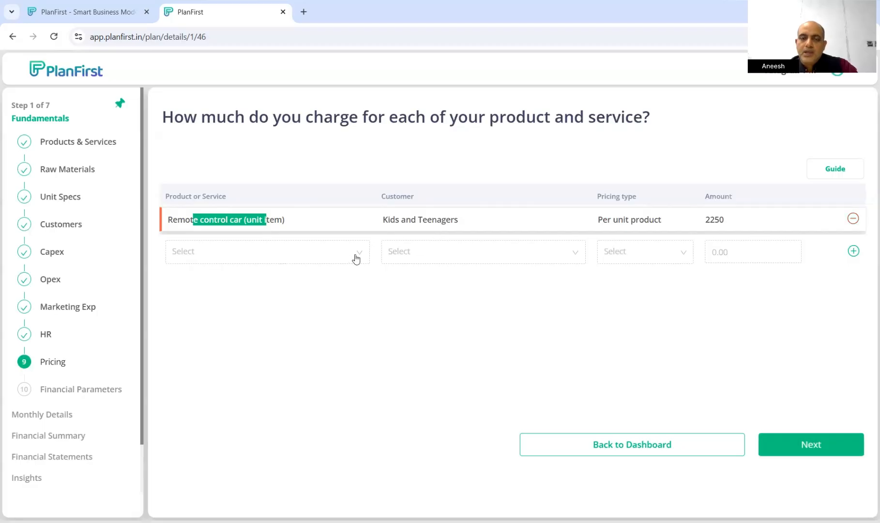
click(333, 254)
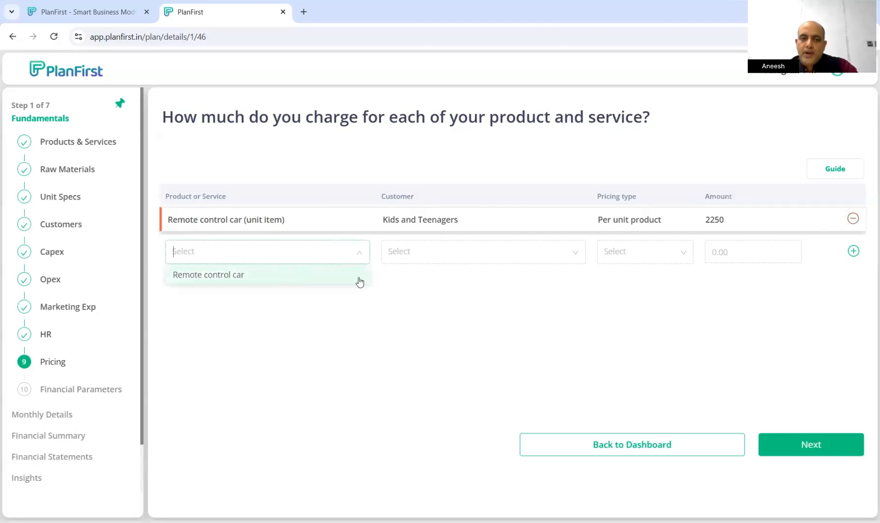
click(490, 258)
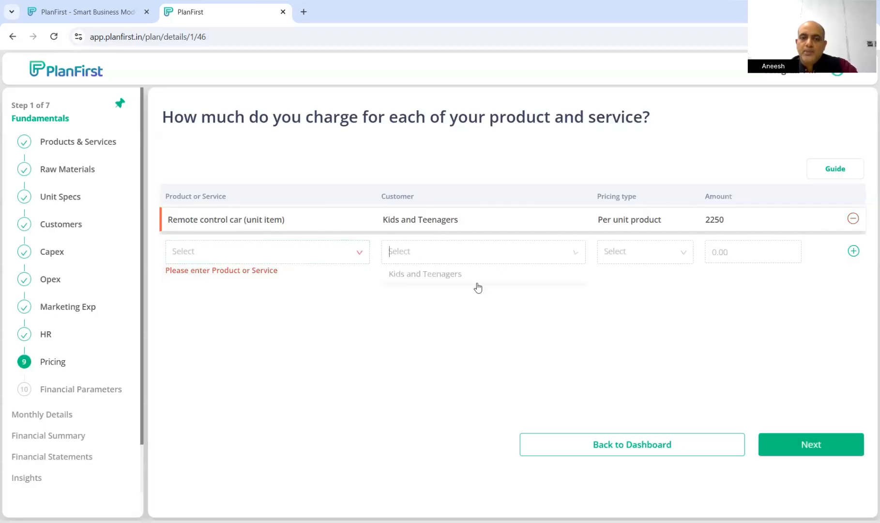
click(473, 314)
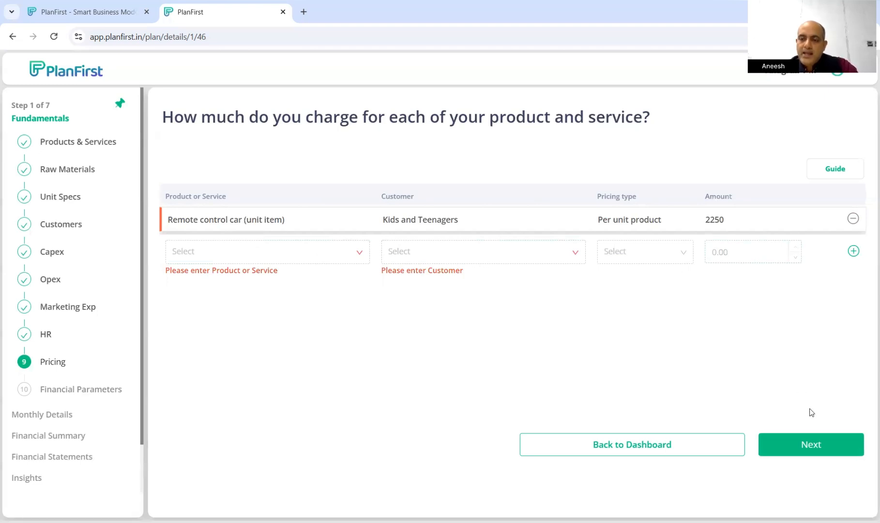
click(815, 445)
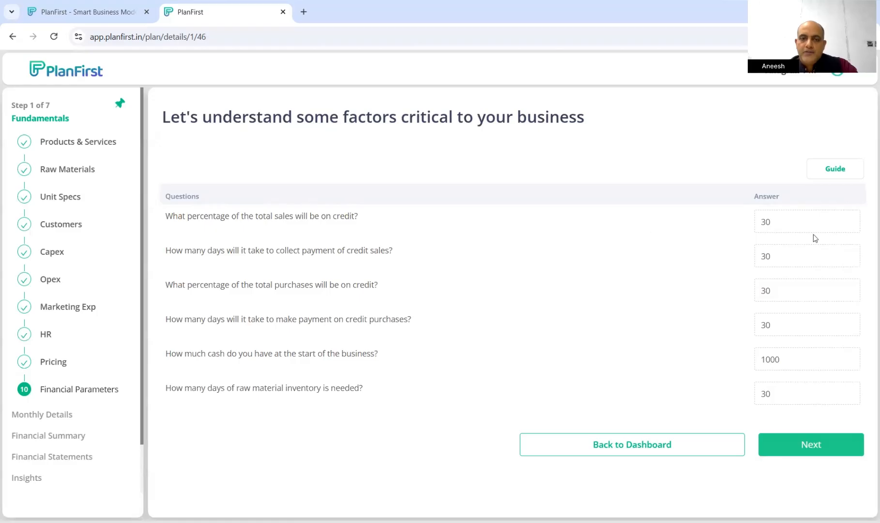
Submit the financial parameters unchanged and continue past the Wonderful! summary to Monthly Details Sales
click(803, 225)
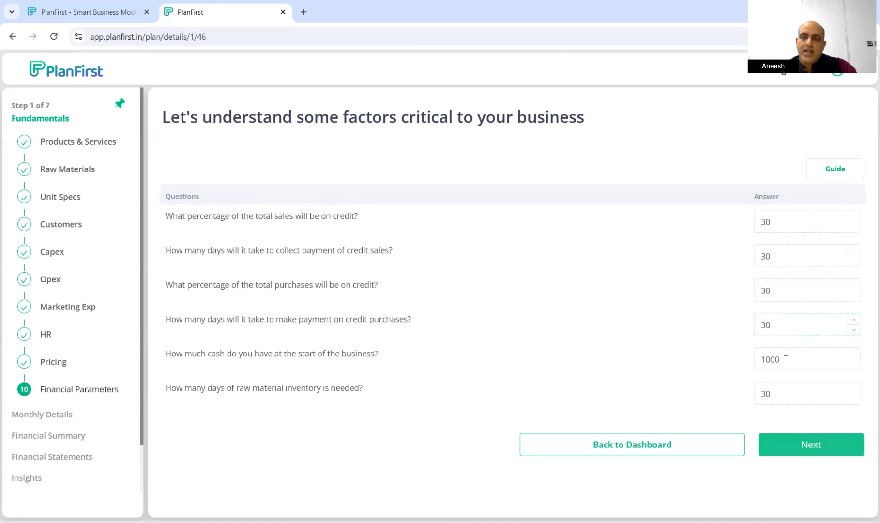
click(796, 444)
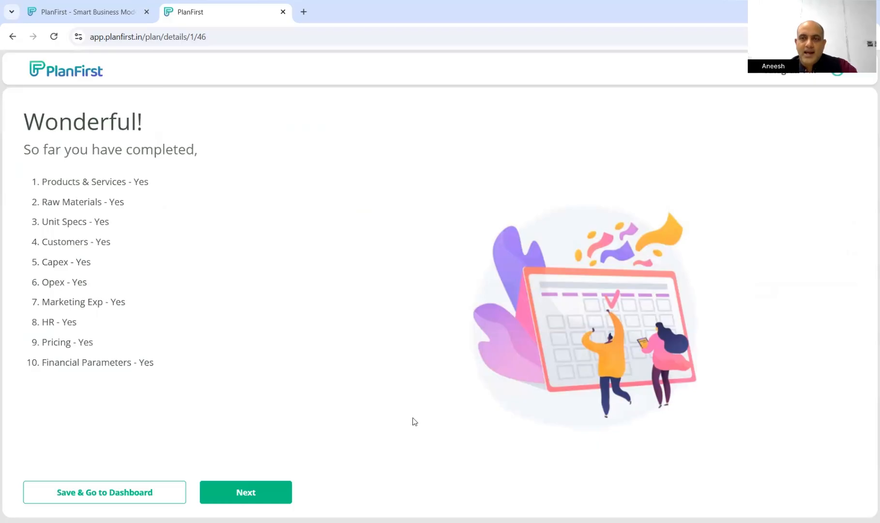
click(244, 494)
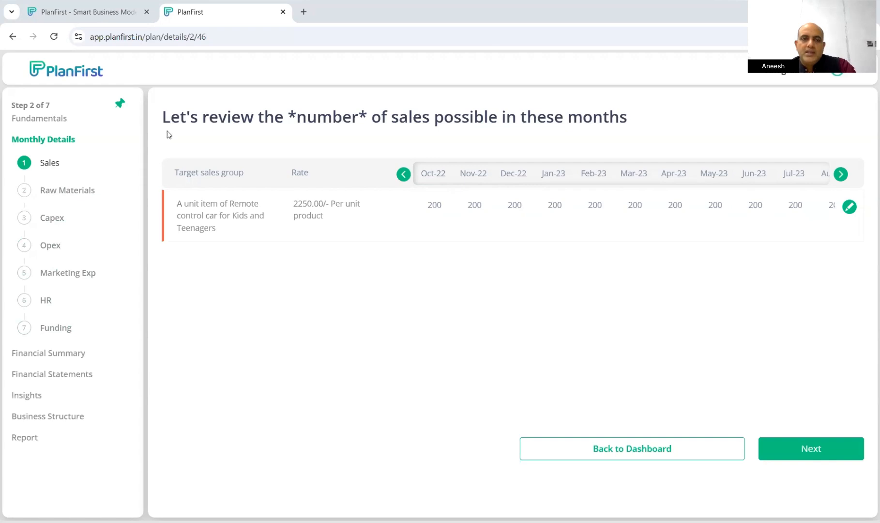
Review the monthly sales table's Target sales group and 2250.00 rate
drag(206, 119, 599, 118)
click(532, 153)
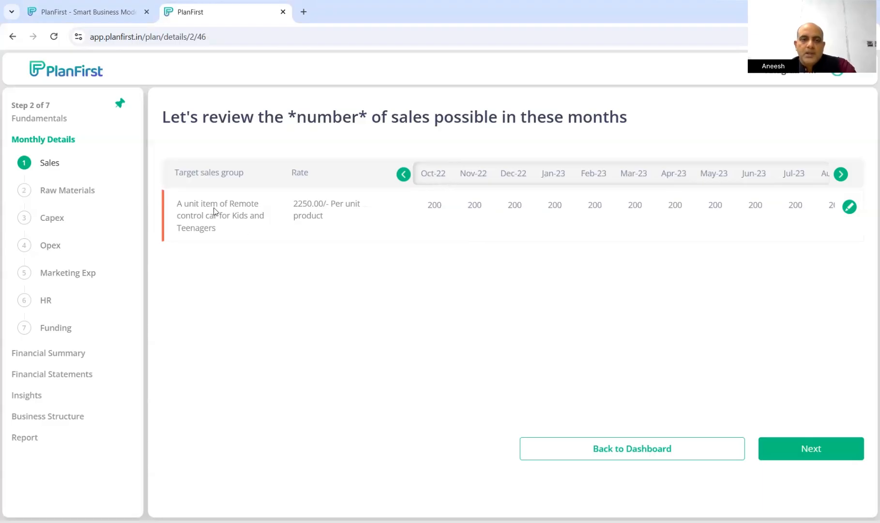
drag(187, 173, 220, 231)
drag(293, 204, 323, 204)
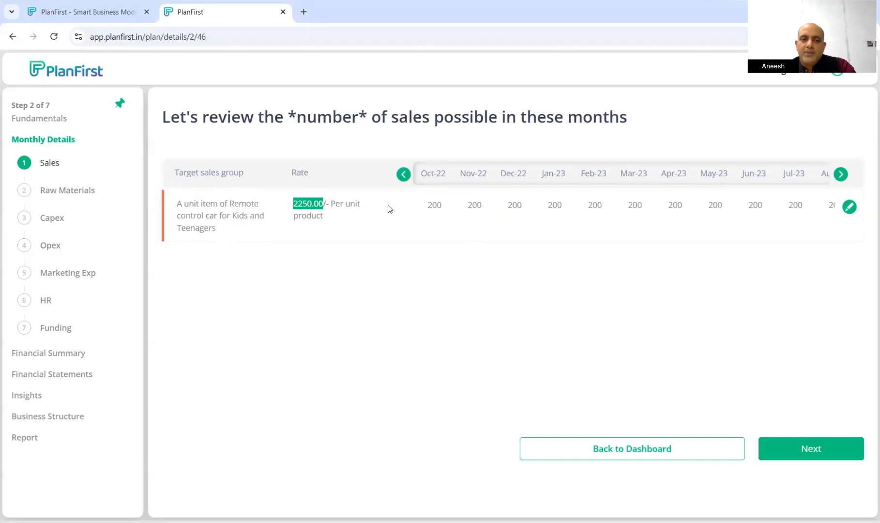
click(514, 281)
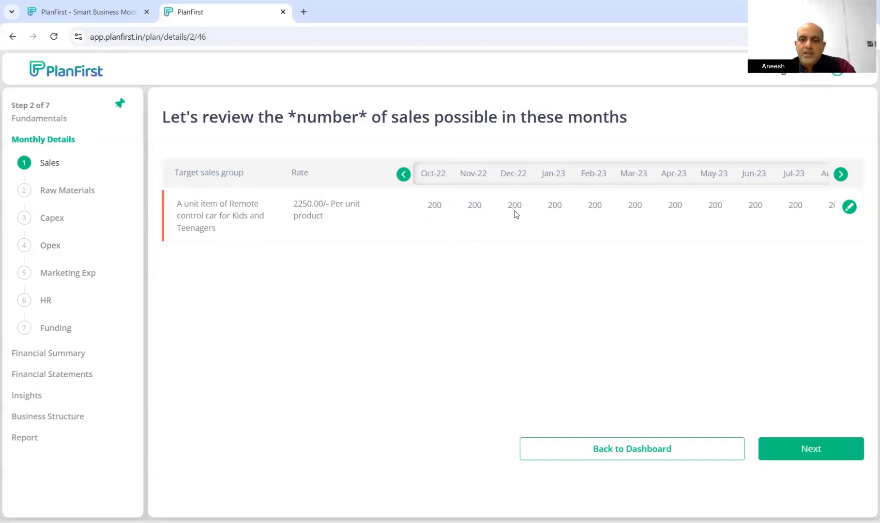
Change the Oct-22 sales figure to 150 without copying it to the later months
click(849, 208)
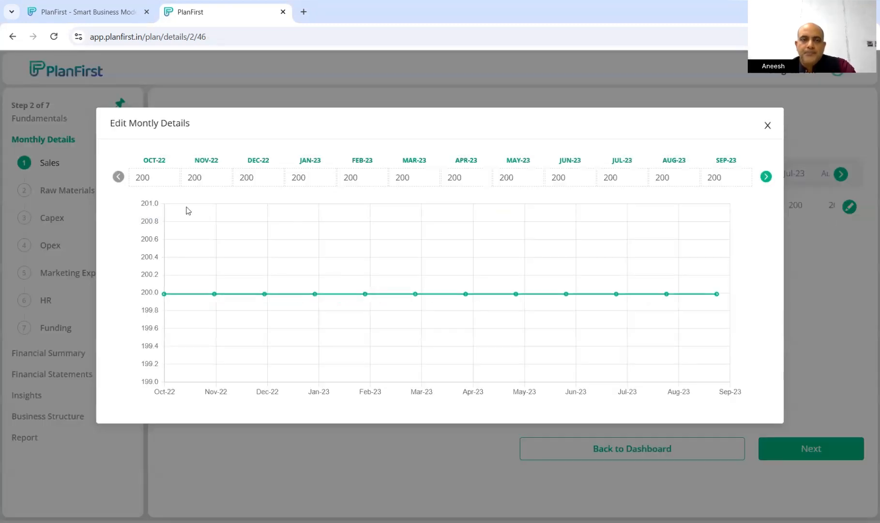
drag(162, 178, 133, 185)
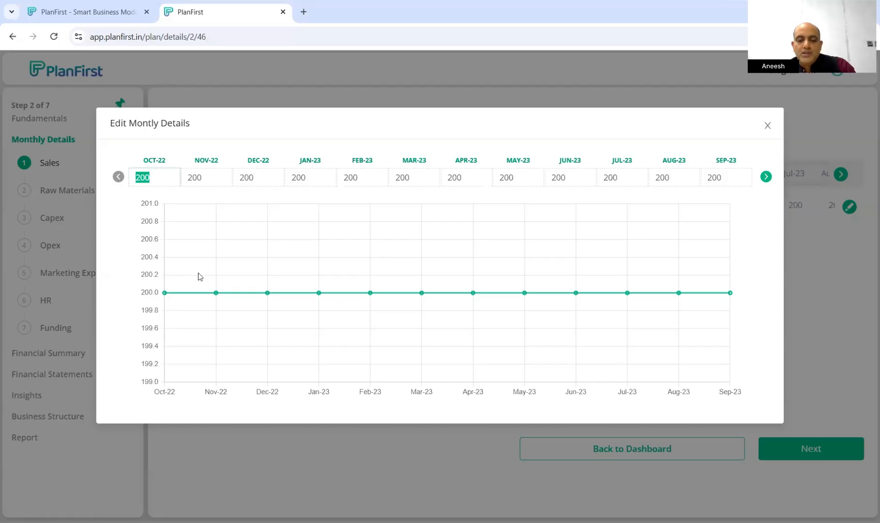
text(150)
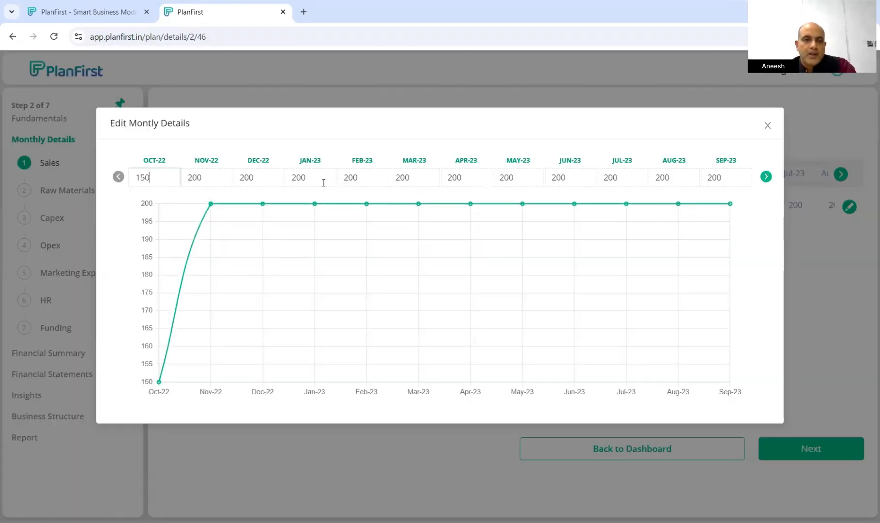
click(345, 148)
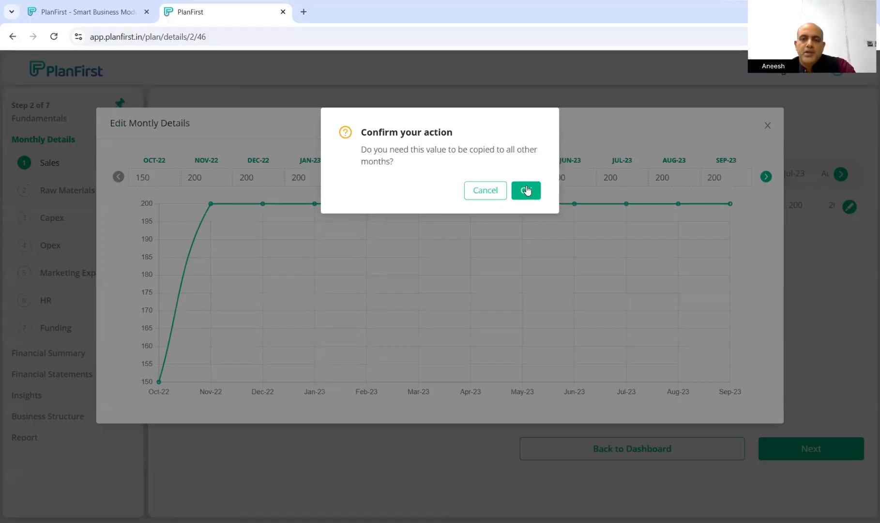
click(484, 192)
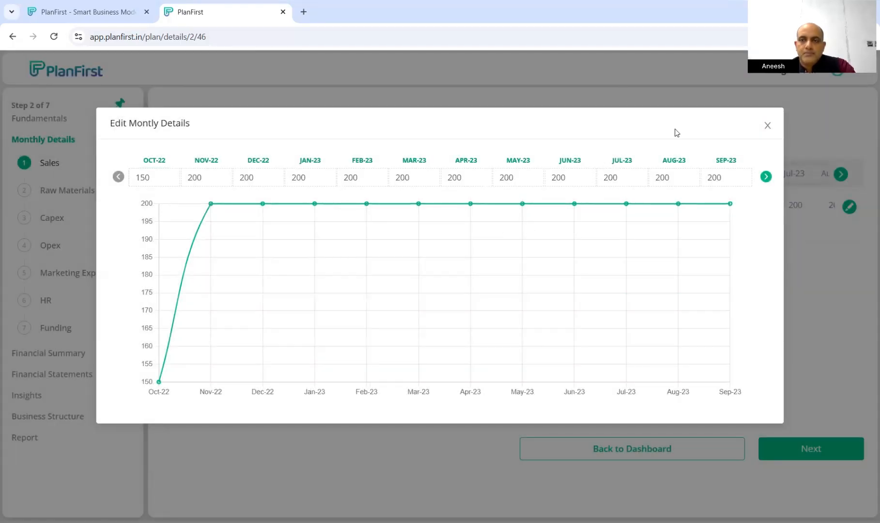
click(768, 126)
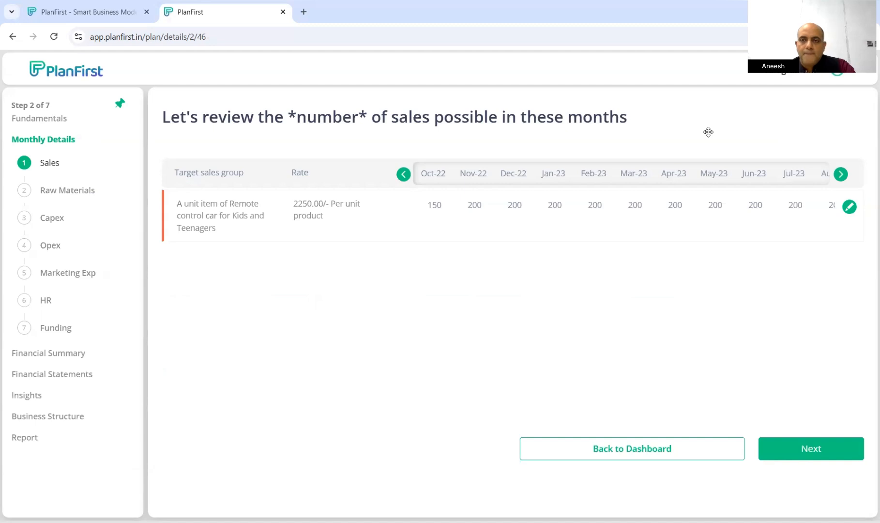
Go to Raw Materials and set the Plastic /Fiber body chassis to 150 in OCT-22, copied to all months
click(811, 449)
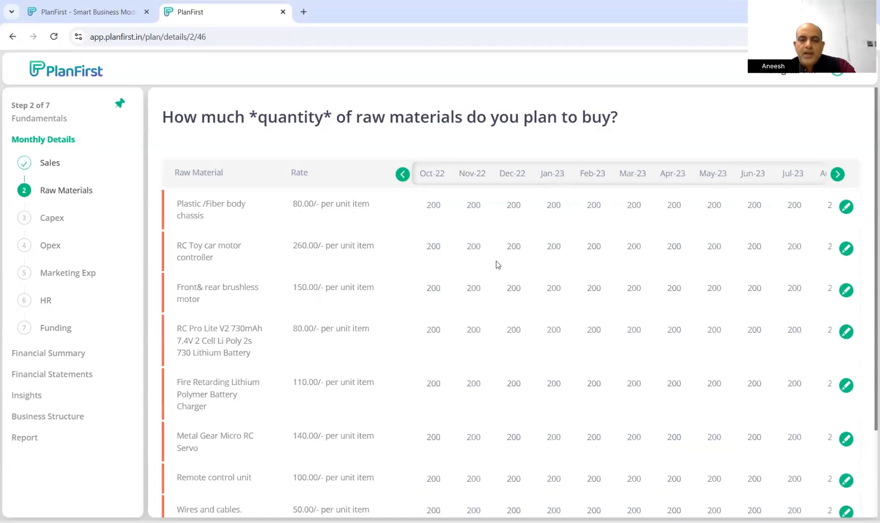
scroll(502, 264, down, 3)
scroll(494, 291, up, 3)
click(846, 207)
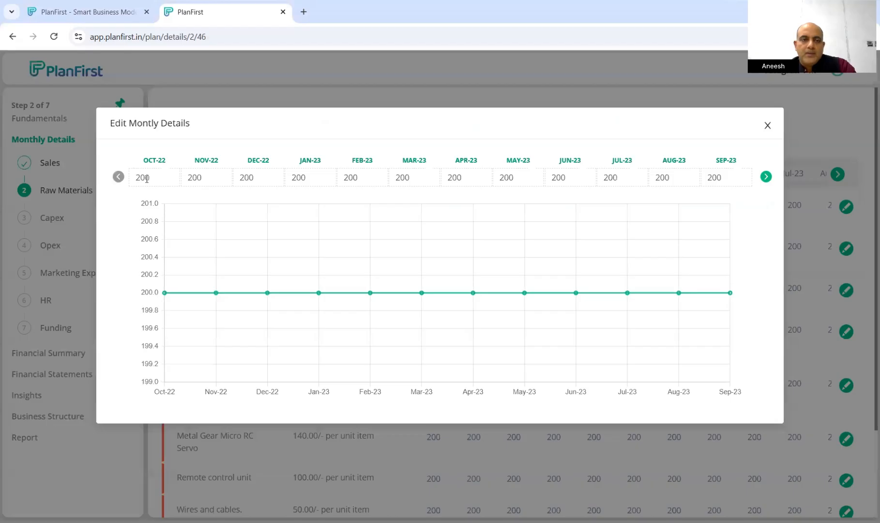
drag(143, 177, 135, 180)
text(150)
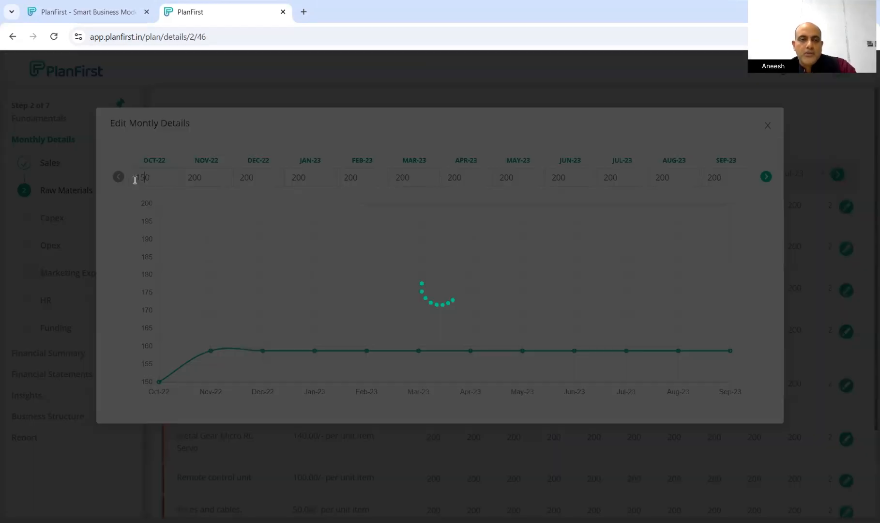
click(207, 183)
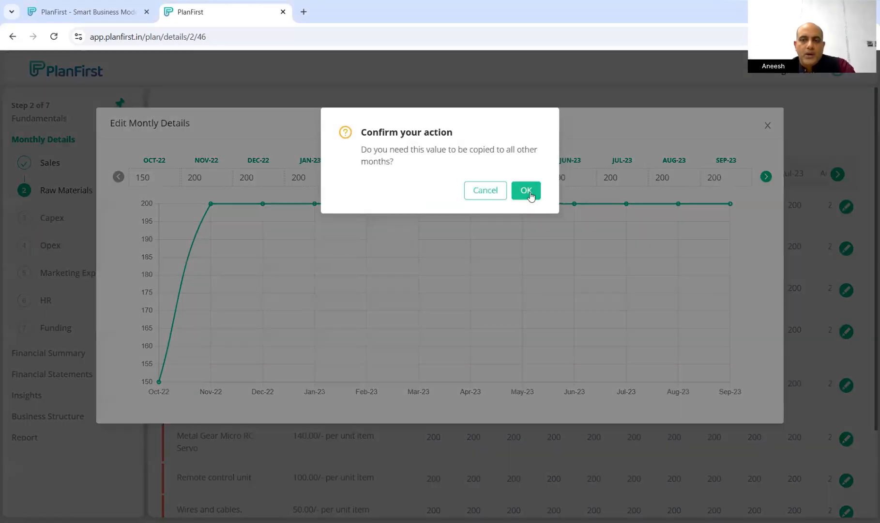
click(530, 194)
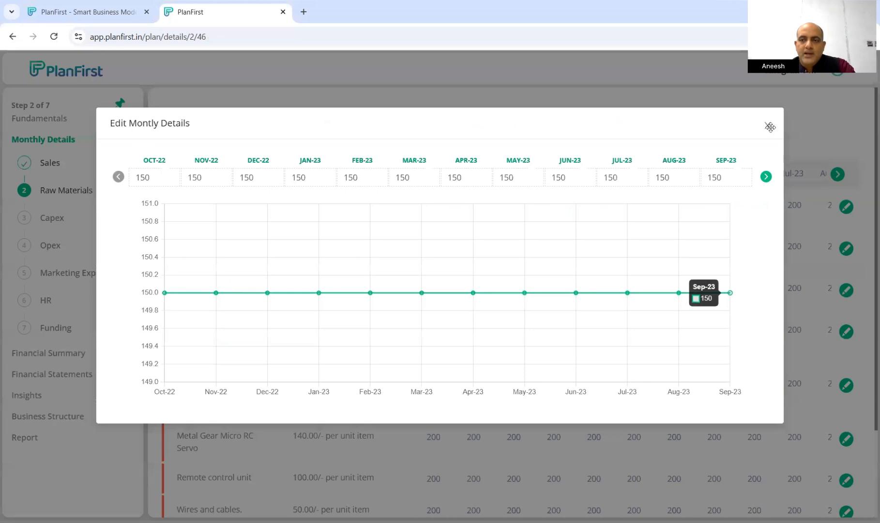
click(769, 127)
Check the chassis row's new 150 values and continue to Capex
drag(426, 205, 803, 204)
click(786, 213)
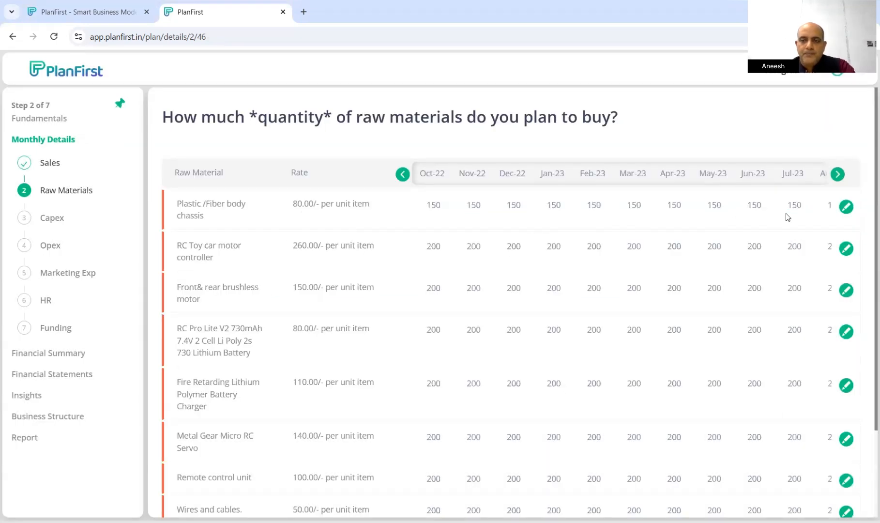
scroll(752, 365, down, 5)
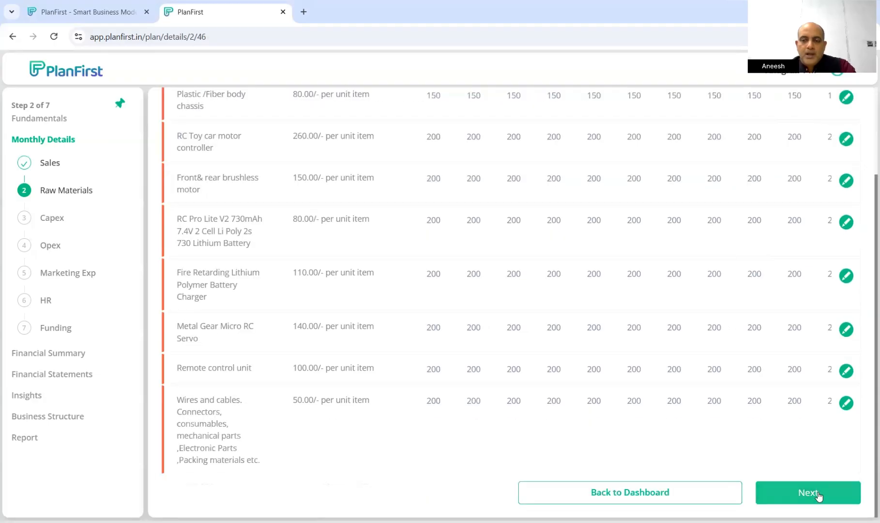
click(817, 492)
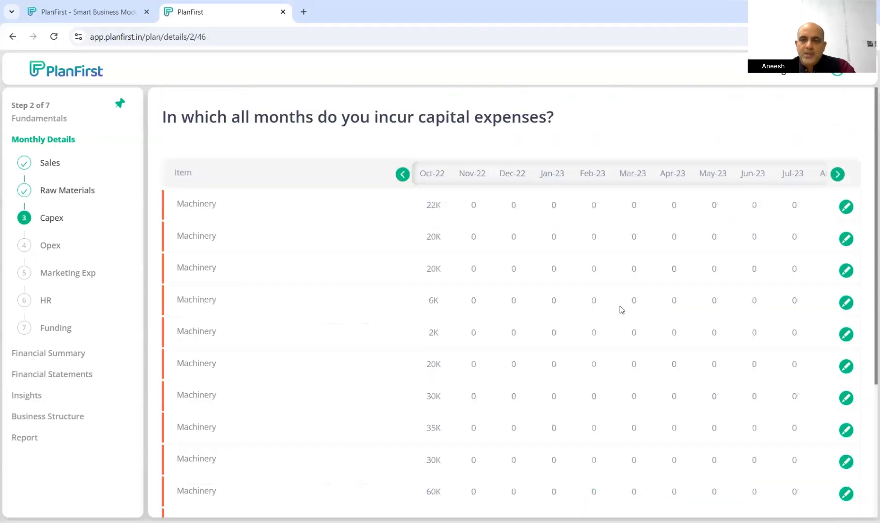
Review the Capex question and the third Machinery row's Oct-22 amount
drag(233, 117, 521, 119)
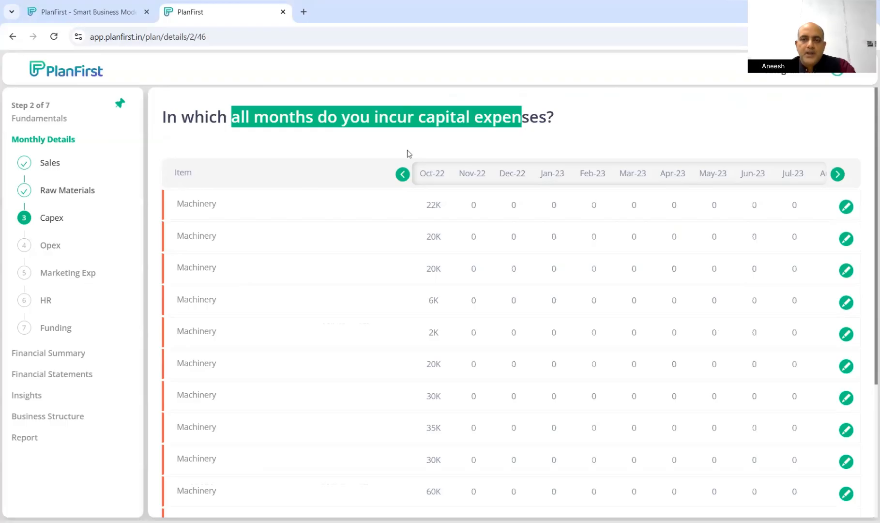
drag(407, 151, 411, 157)
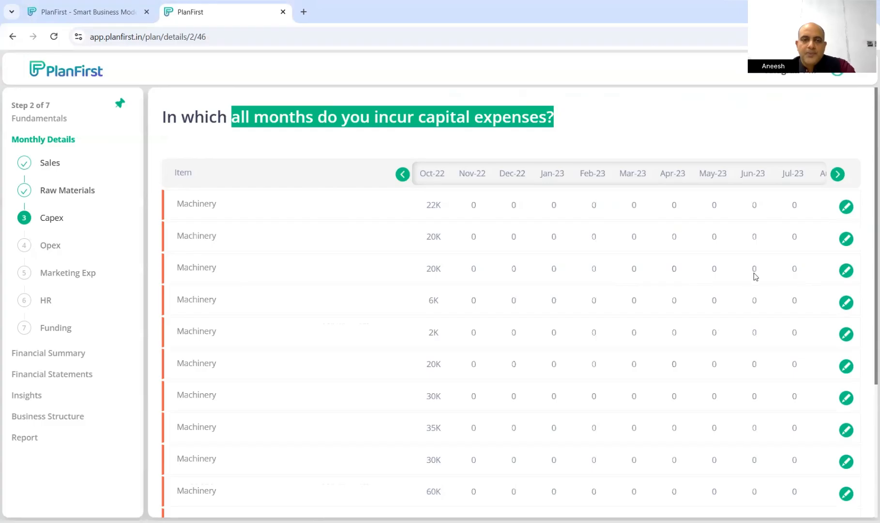
drag(192, 267, 444, 265)
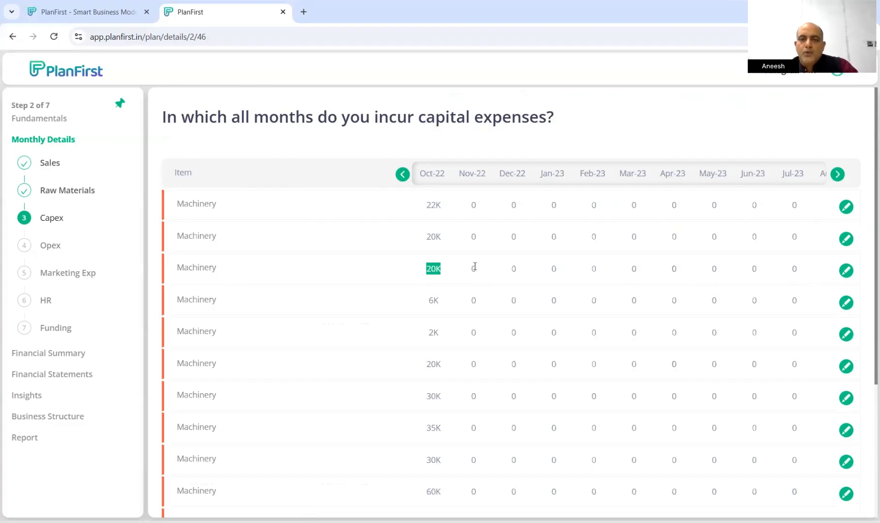
Enter 20000 for DEC-22 and 0 for OCT-22 in the third Machinery row's monthly amounts
click(845, 274)
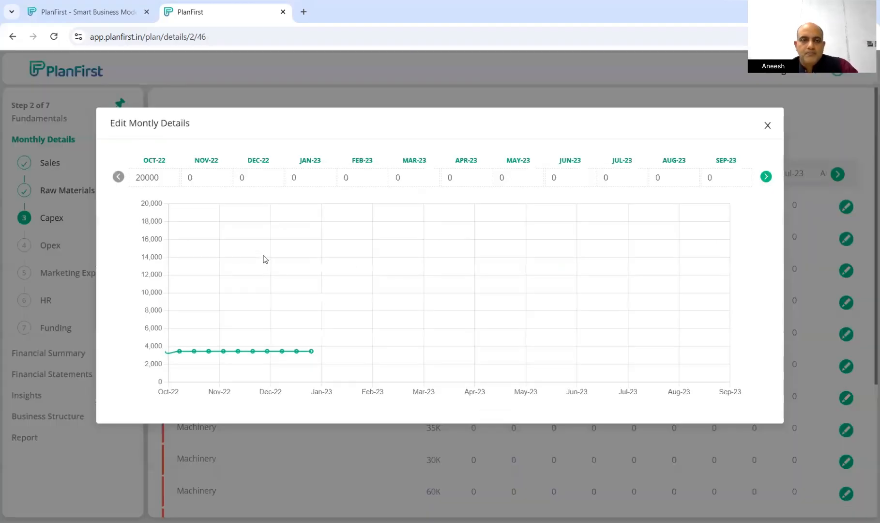
click(262, 177)
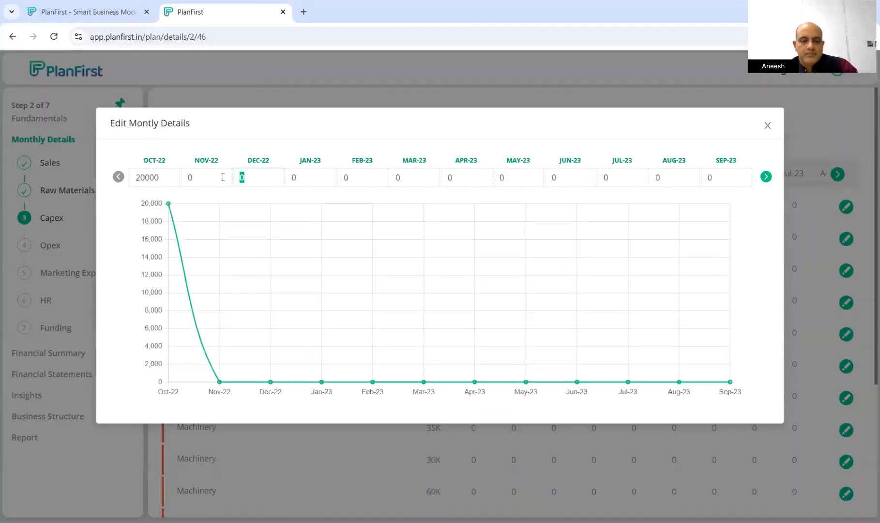
text(20000)
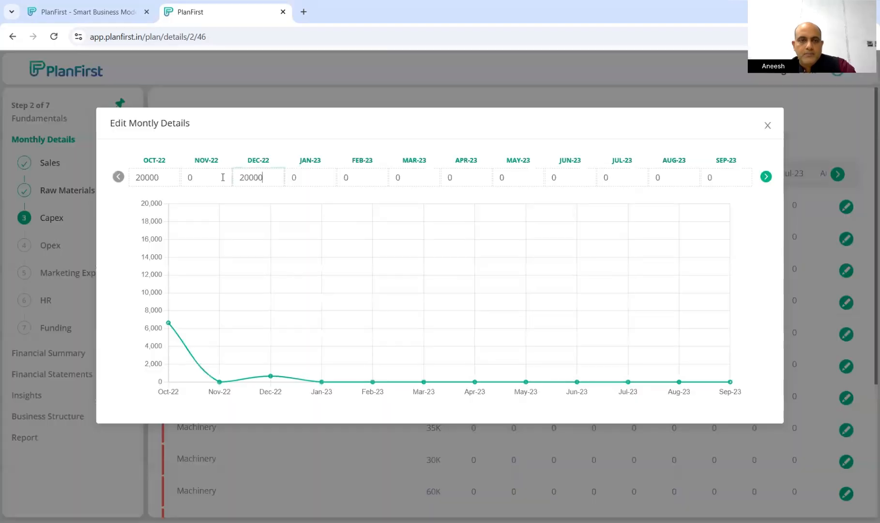
drag(162, 178, 134, 178)
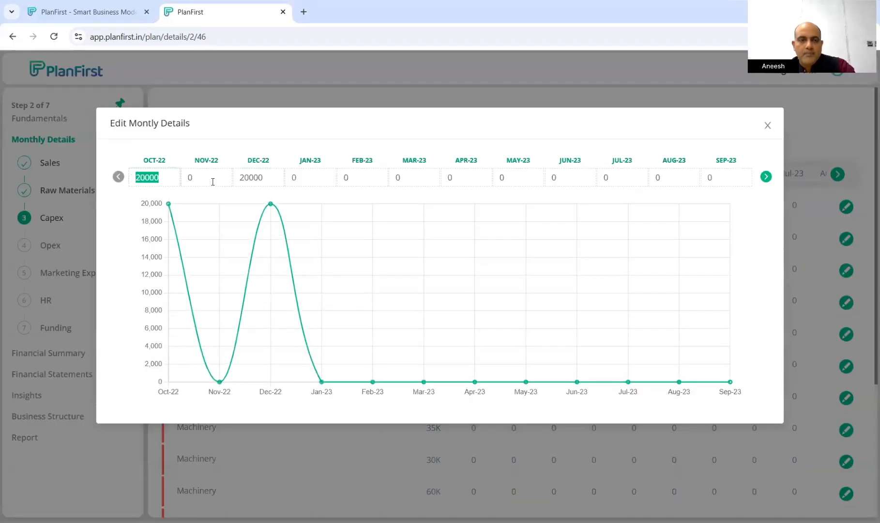
text(0)
click(257, 178)
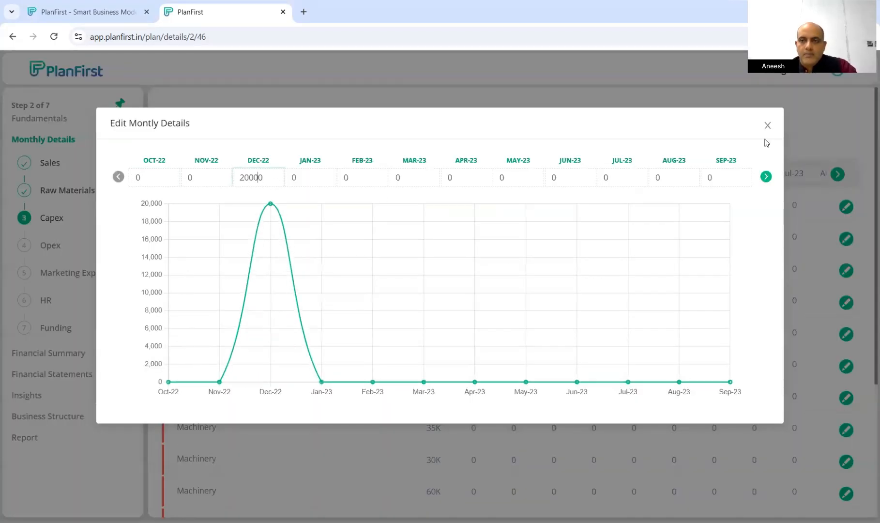
click(767, 125)
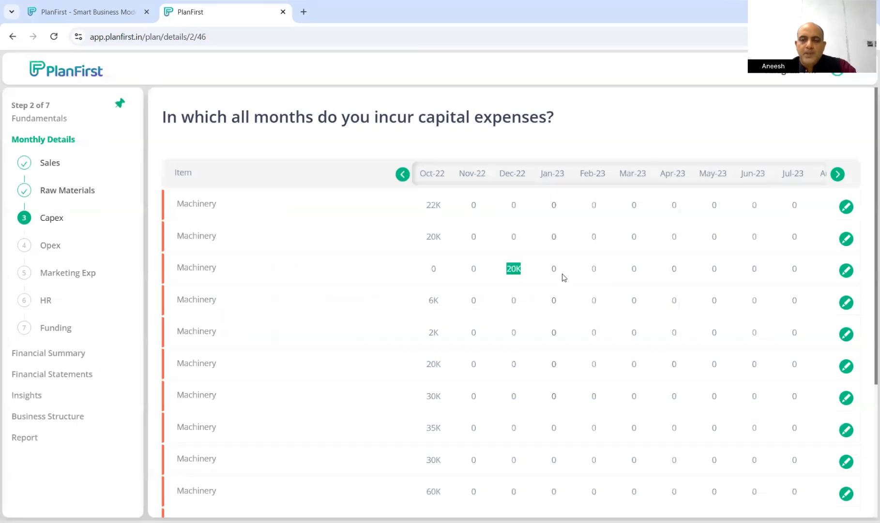
scroll(563, 272, down, 3)
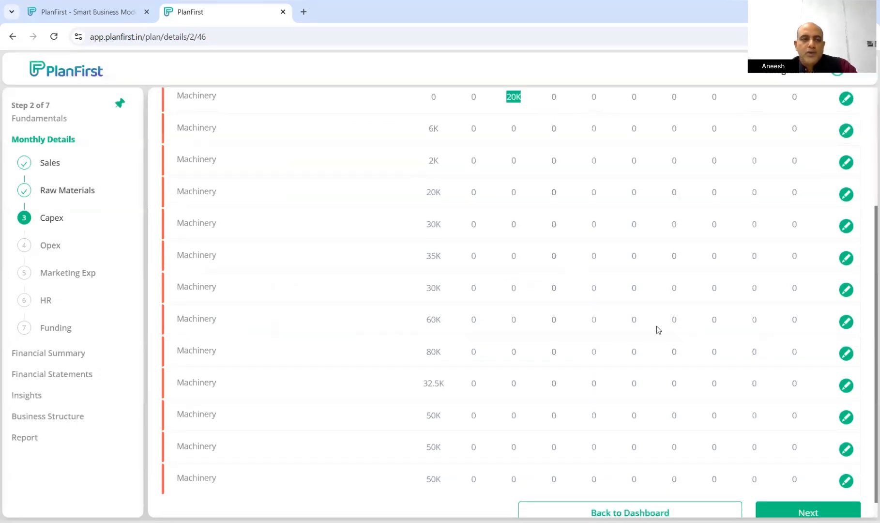
scroll(659, 329, down, 1)
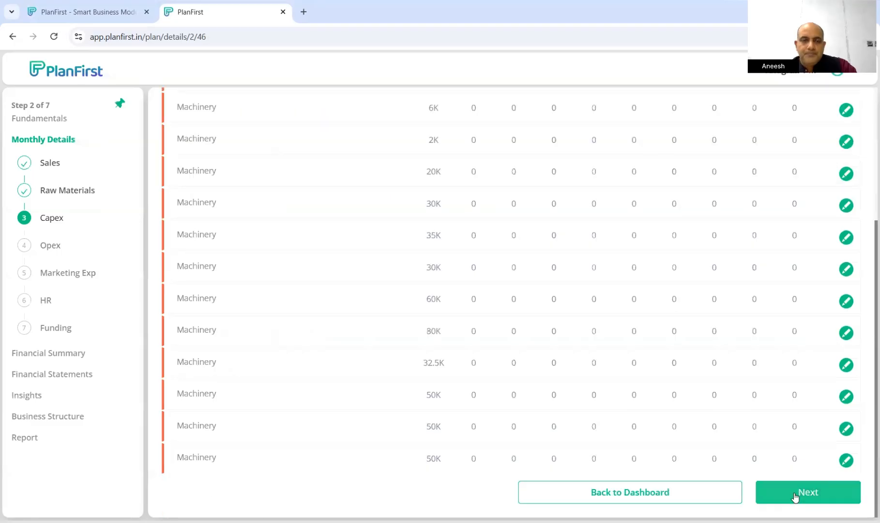
Open Opex, check Power costs for the first three months, then continue to Marketing Exp
click(794, 496)
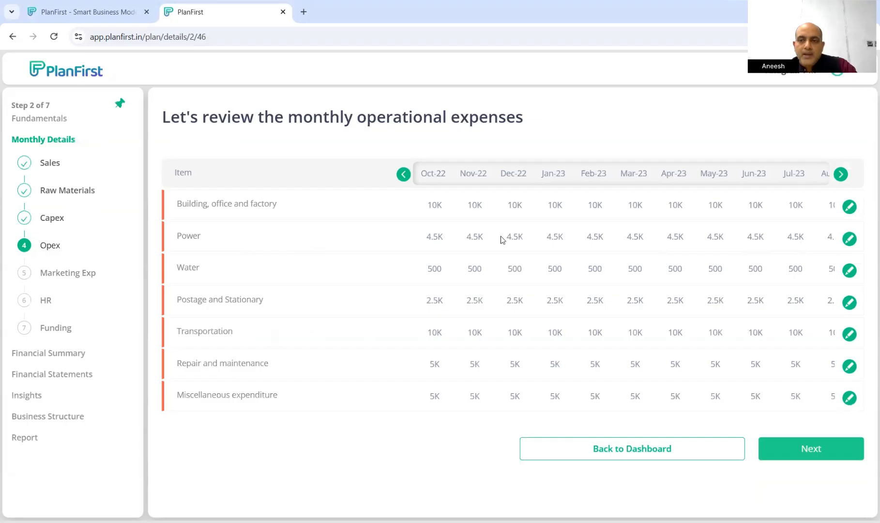
drag(524, 236, 409, 240)
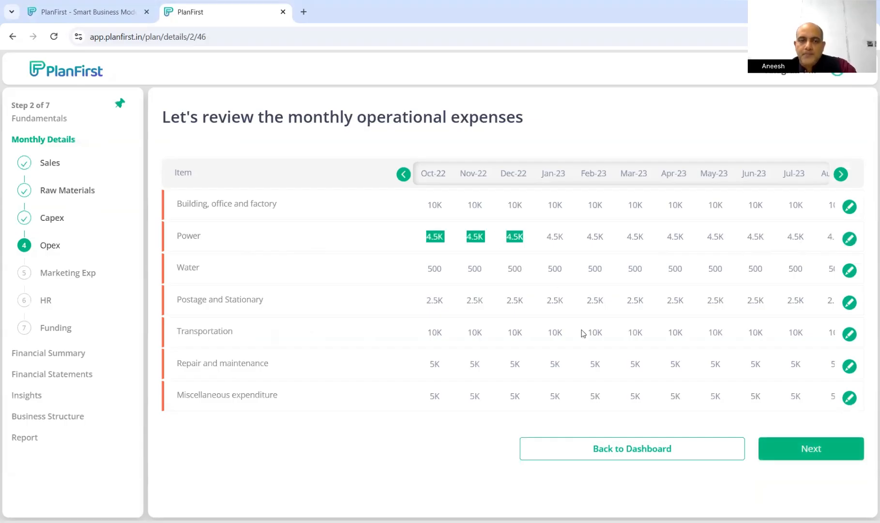
click(796, 449)
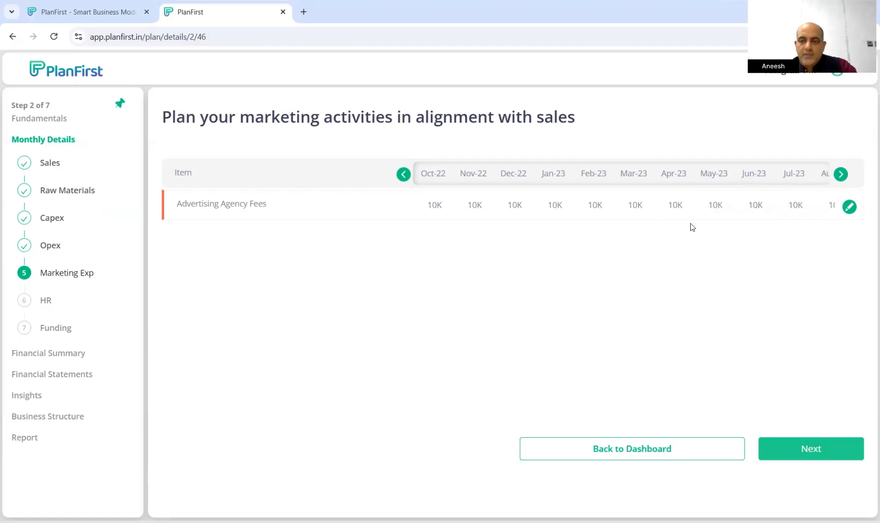
Continue from Marketing Exp to the HR step showing headcounts for six roles
click(816, 452)
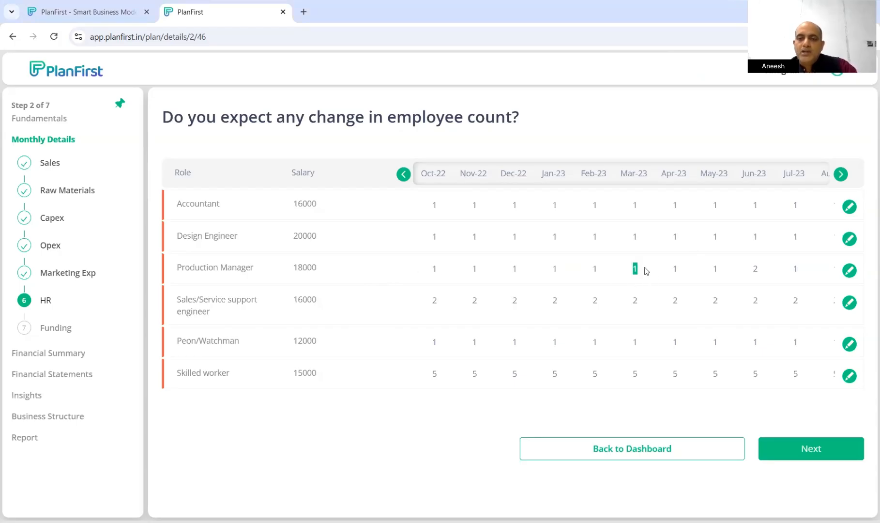
Set the Production Manager headcount to 2 for each month from Mar-23 through Aug-23
click(849, 271)
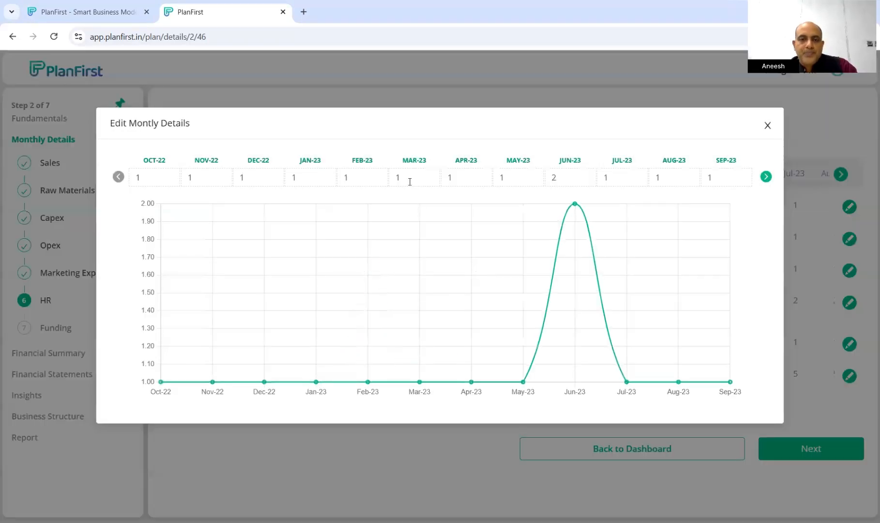
double_click(403, 176)
text(2)
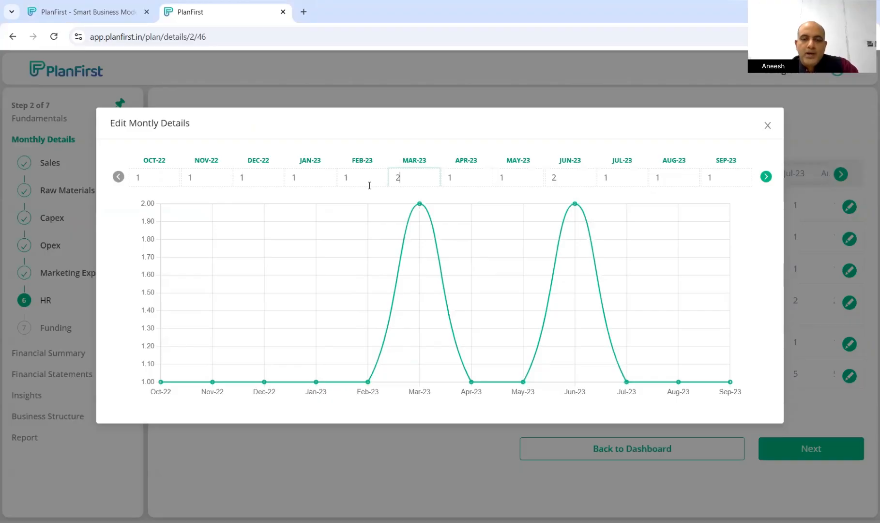
key(Tab)
text(2)
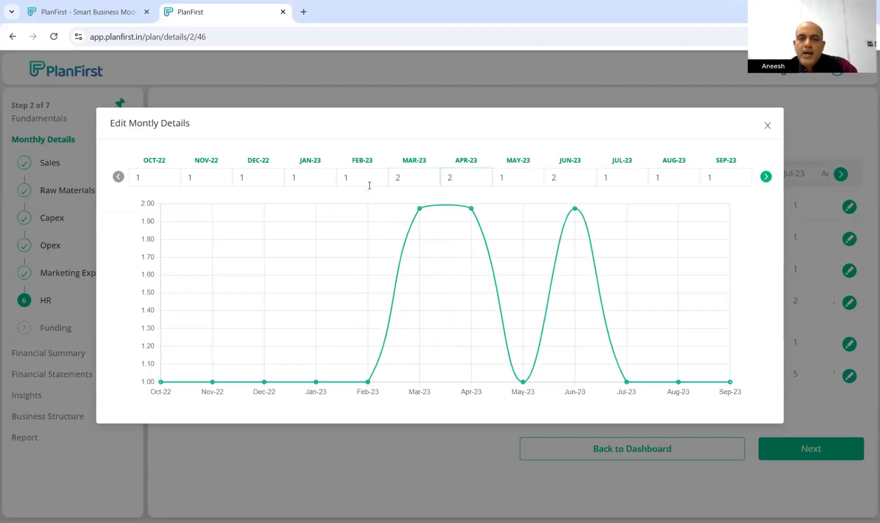
key(Tab)
text(2)
key(Tab)
key(Tab)
text(2)
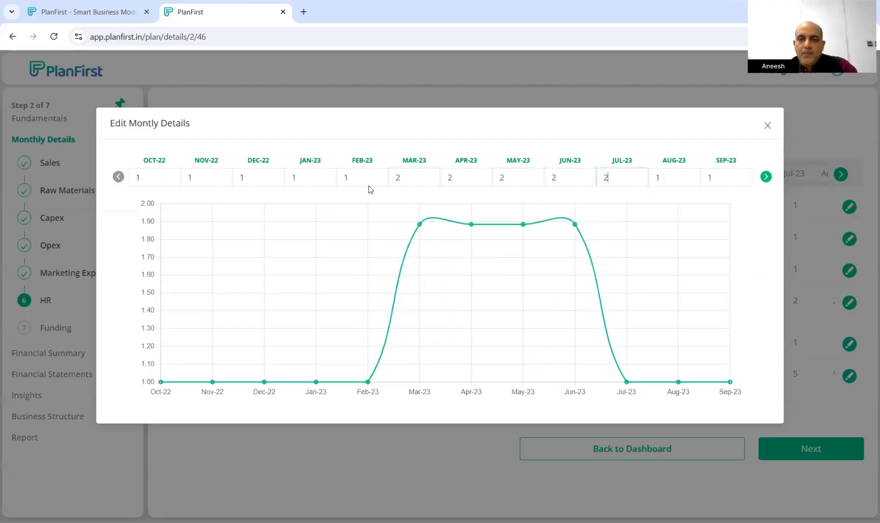
key(Tab)
text(2)
key(Tab)
text(2)
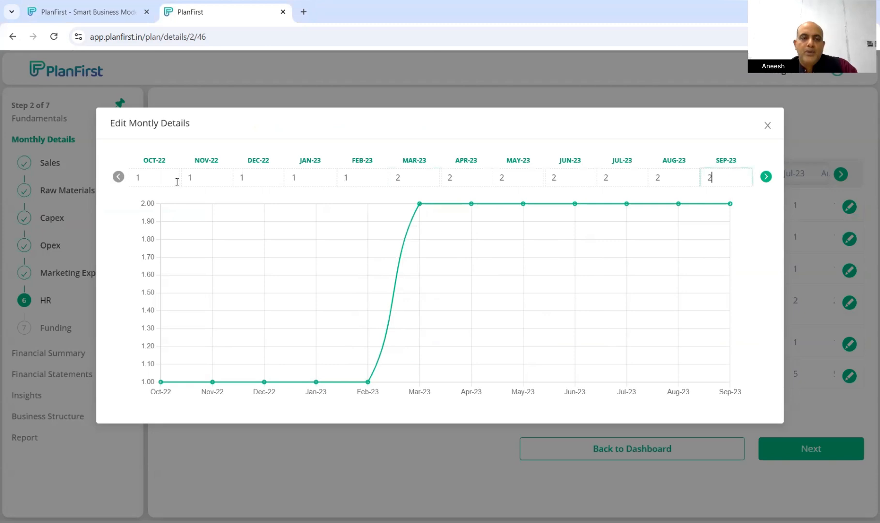
Close the monthly editor and check the Production Manager row's updated headcounts
click(766, 127)
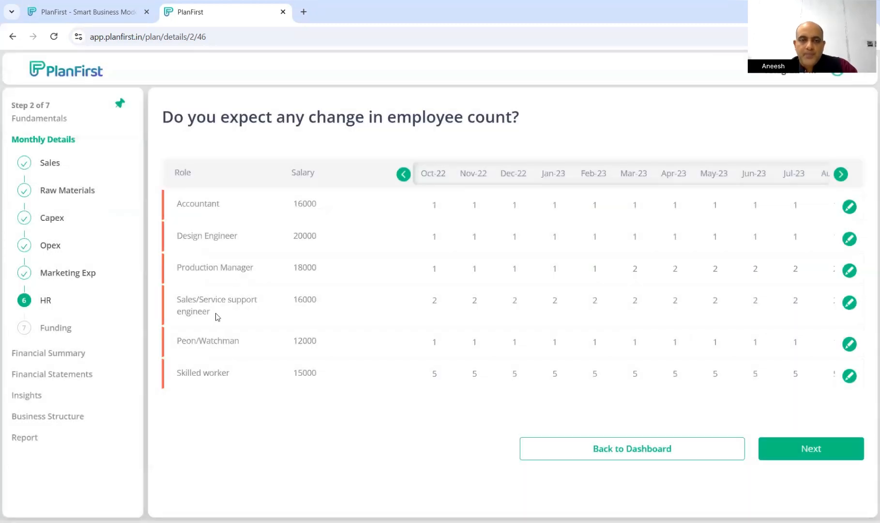
drag(428, 271, 807, 268)
click(807, 270)
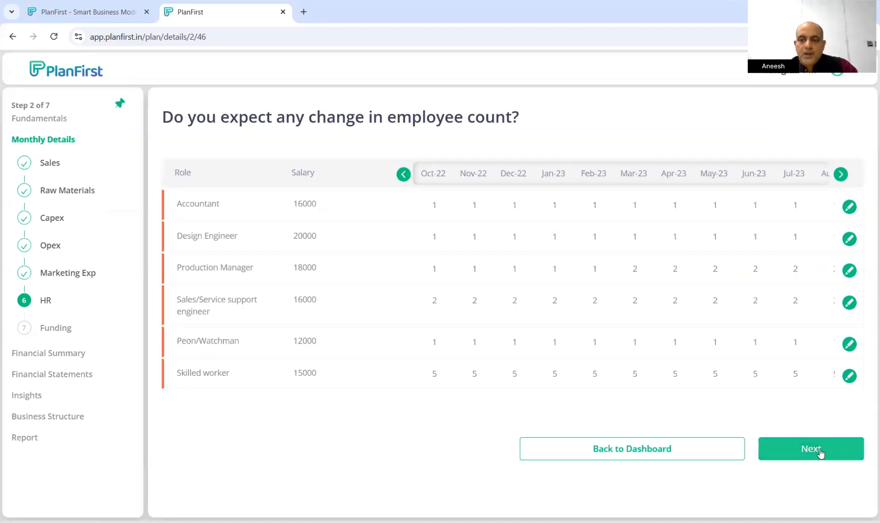
Advance past HR and the Funding step (Grants 20K in Oct-22) to the Wonderful! page
click(819, 448)
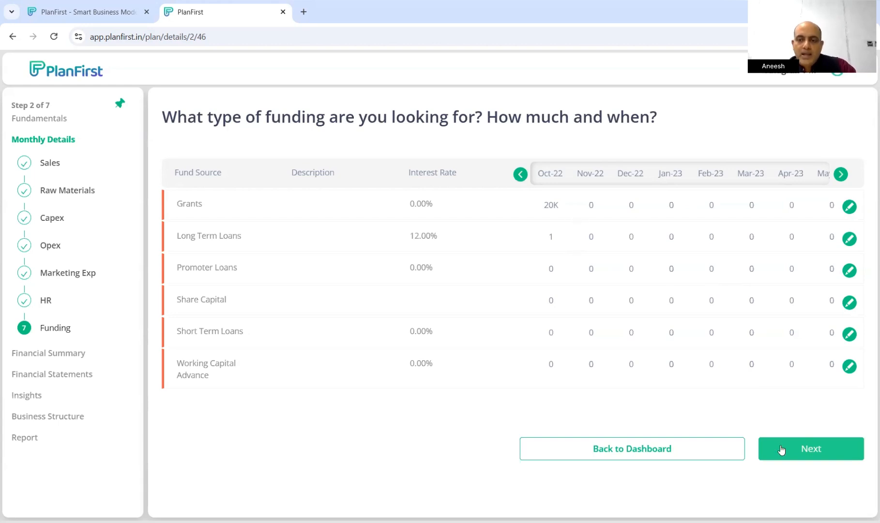
click(826, 452)
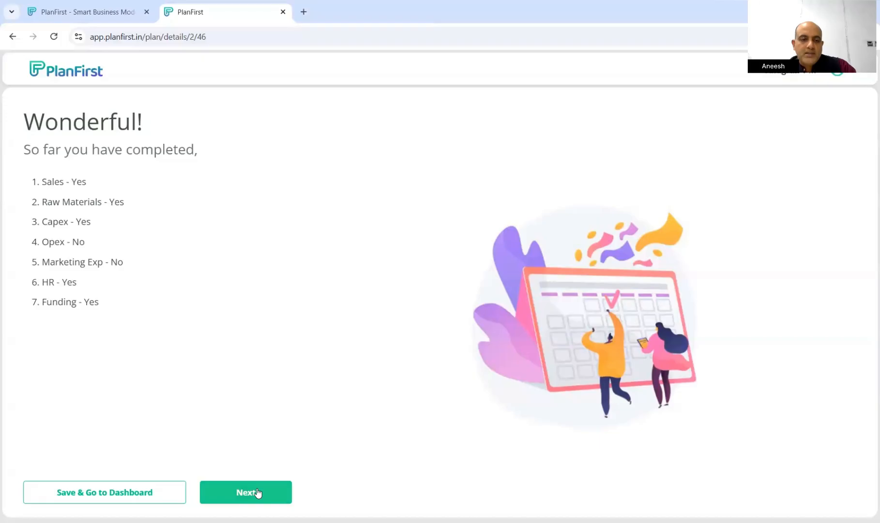
Open the Revenue & Expenses Summary and review its REVENUE section
click(258, 493)
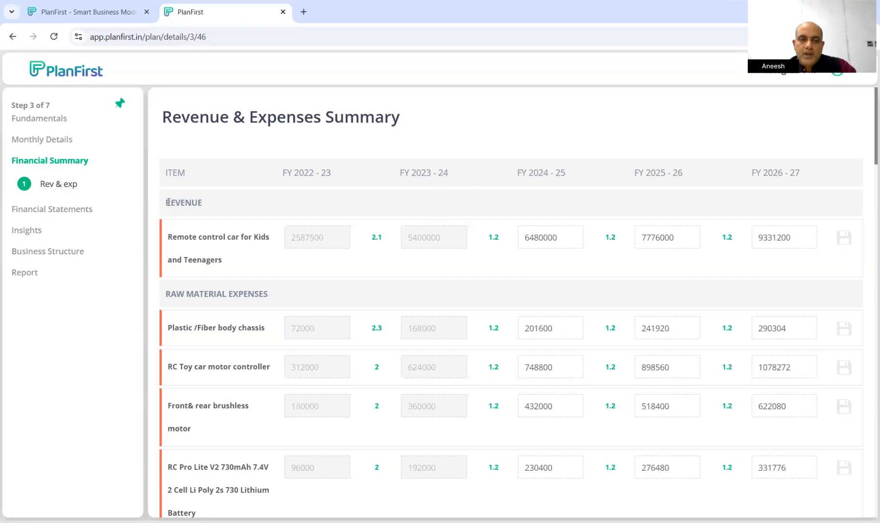
double_click(184, 202)
drag(185, 293, 296, 296)
scroll(297, 296, down, 1)
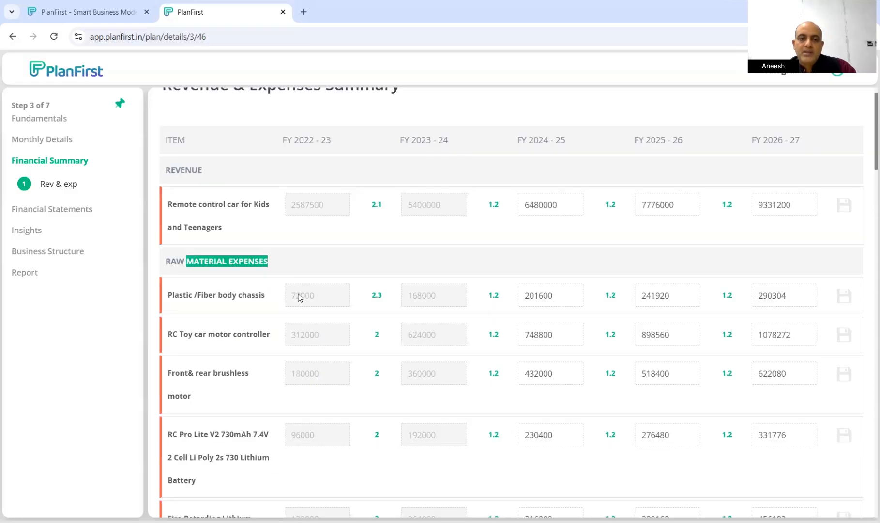
scroll(218, 300, down, 8)
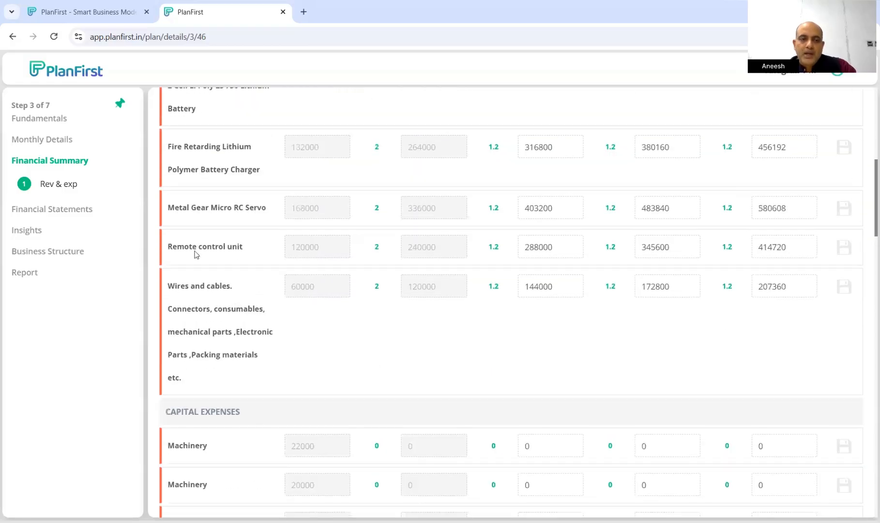
scroll(195, 250, down, 3)
Review the capital, operational and HR expense sections of the summary
drag(189, 246, 247, 240)
scroll(240, 277, down, 12)
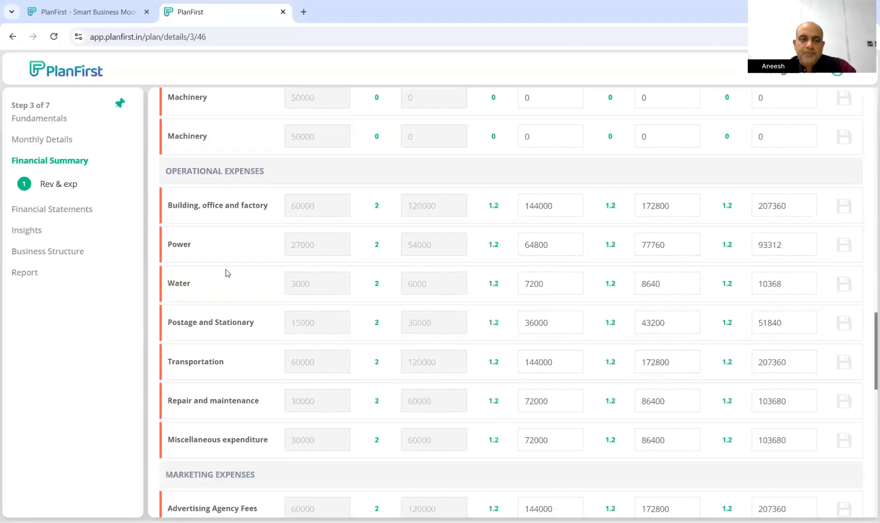
scroll(204, 133, down, 1)
drag(205, 114, 193, 130)
scroll(309, 222, down, 5)
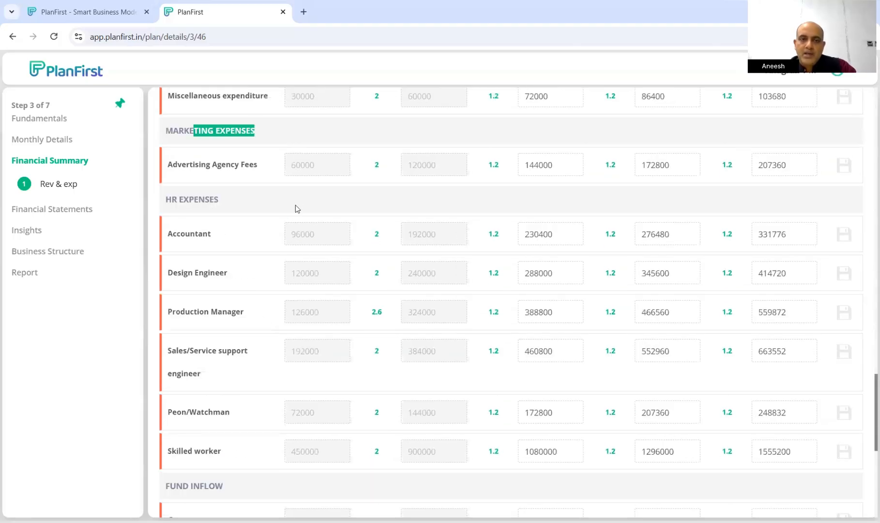
drag(295, 205, 183, 200)
scroll(256, 200, down, 6)
scroll(256, 246, down, 2)
Check the Fund Inflow and Fund Outflow sections, including Loan Repayment and Promoter Loan Repaid
drag(247, 118, 176, 117)
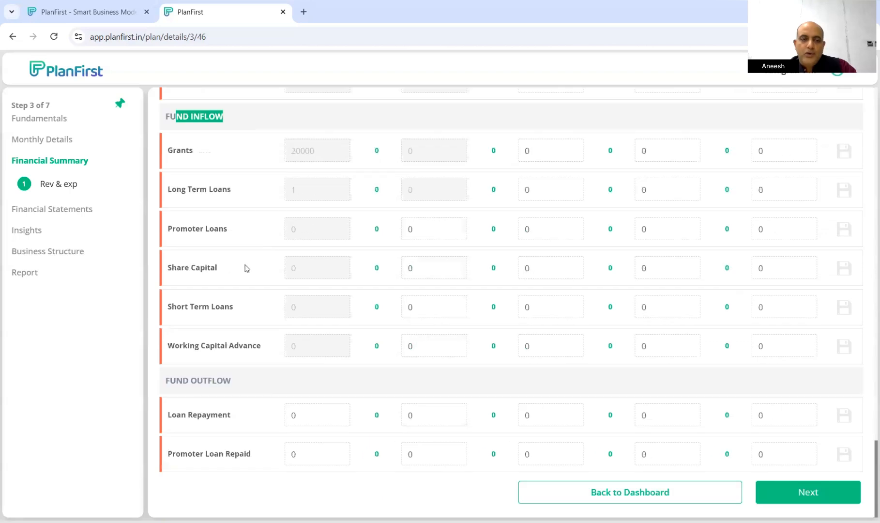
drag(183, 382, 311, 380)
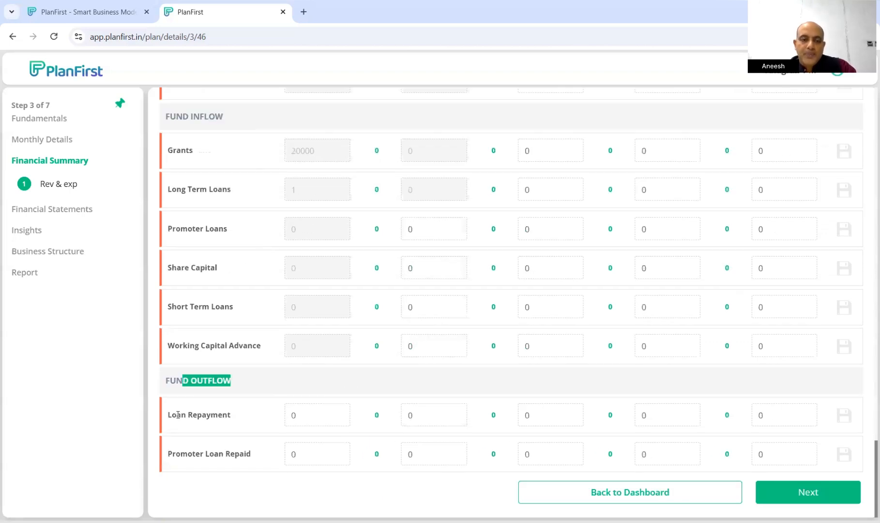
drag(177, 414, 248, 425)
drag(189, 455, 247, 454)
click(252, 453)
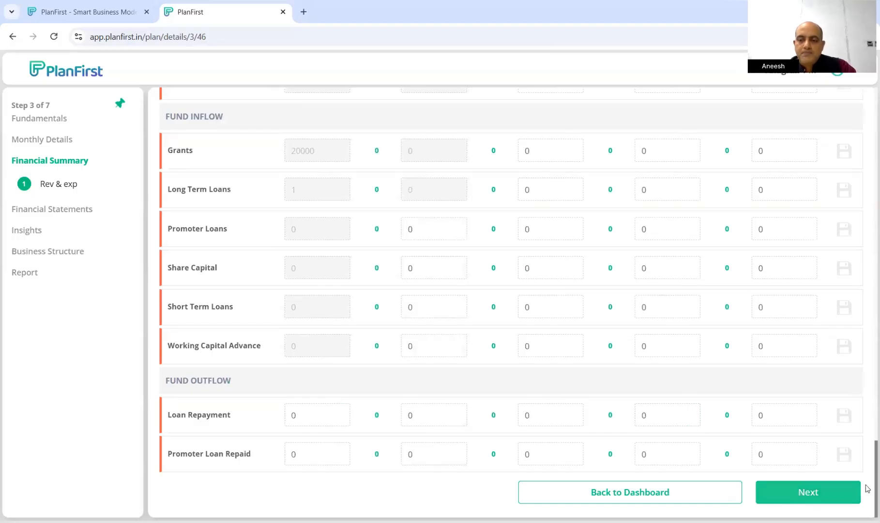
drag(875, 487, 866, 122)
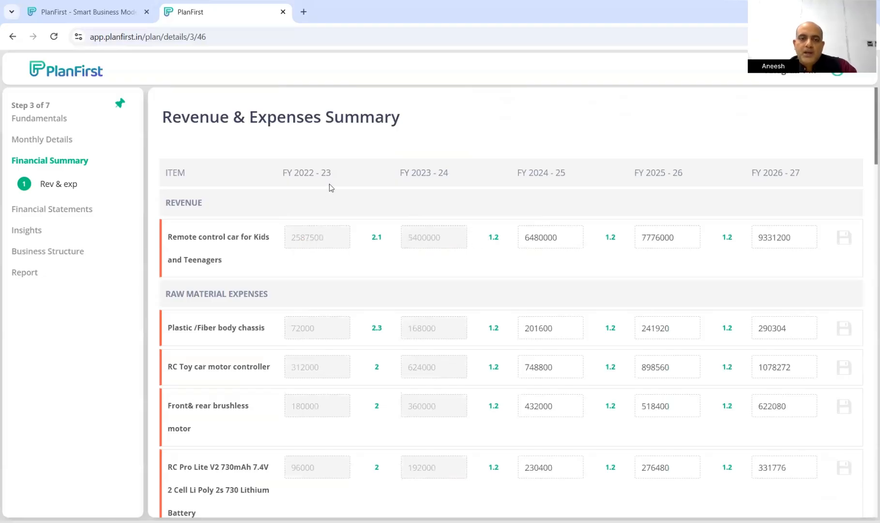
drag(291, 173, 342, 174)
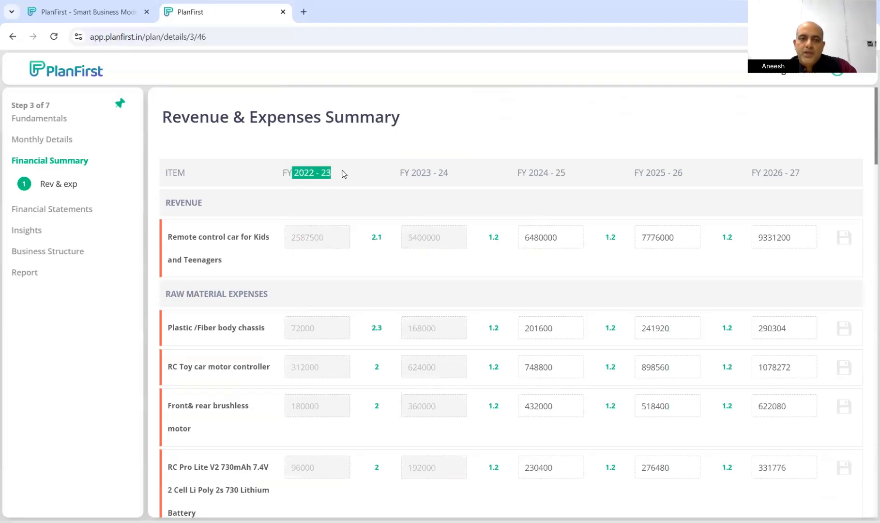
drag(411, 173, 450, 173)
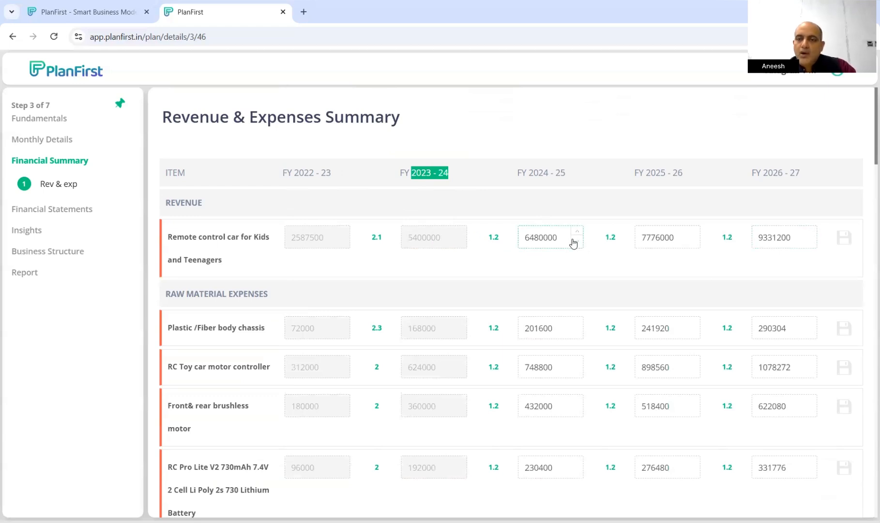
click(535, 238)
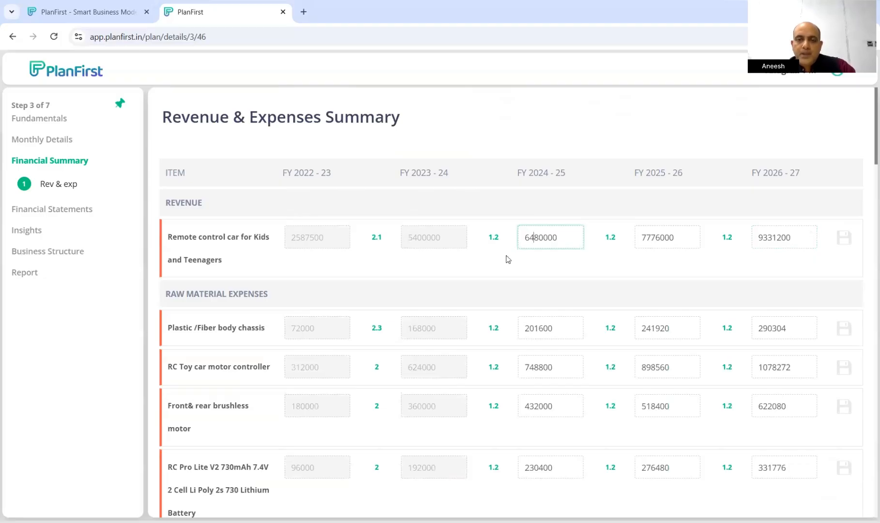
click(494, 238)
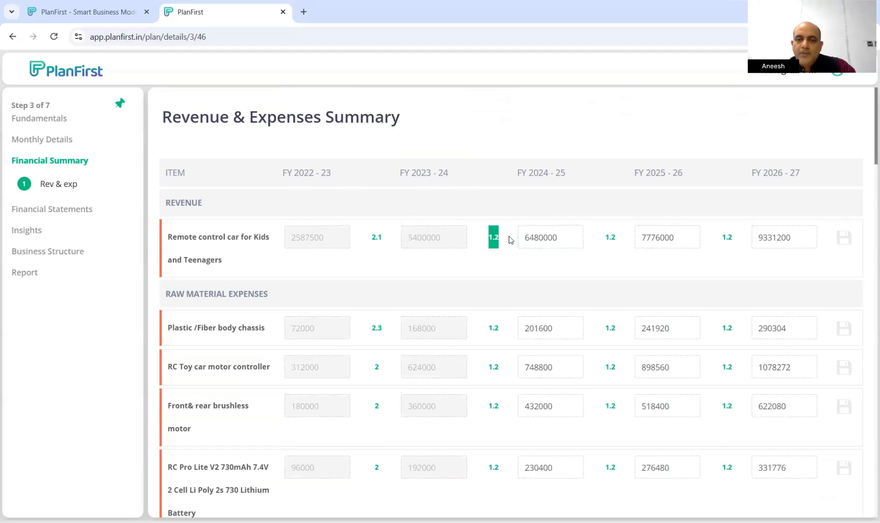
drag(605, 237, 621, 238)
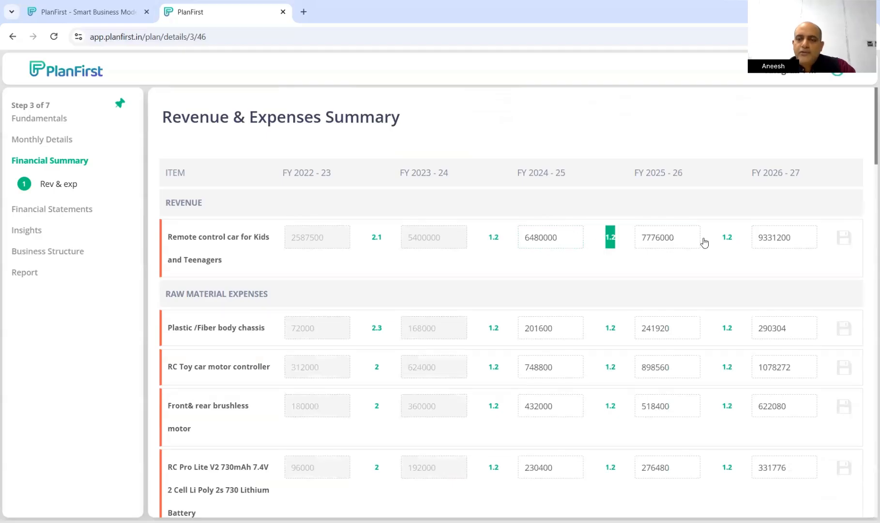
drag(721, 237, 741, 241)
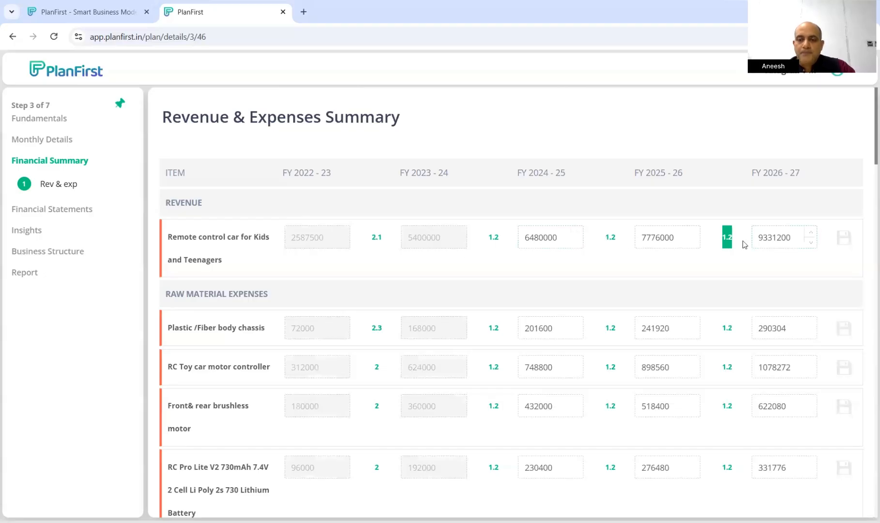
scroll(742, 242, down, 15)
scroll(745, 243, down, 10)
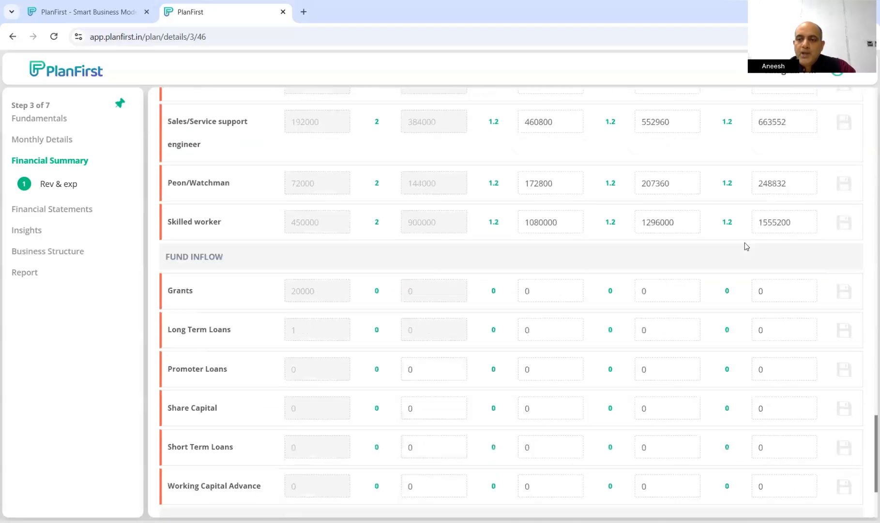
click(806, 492)
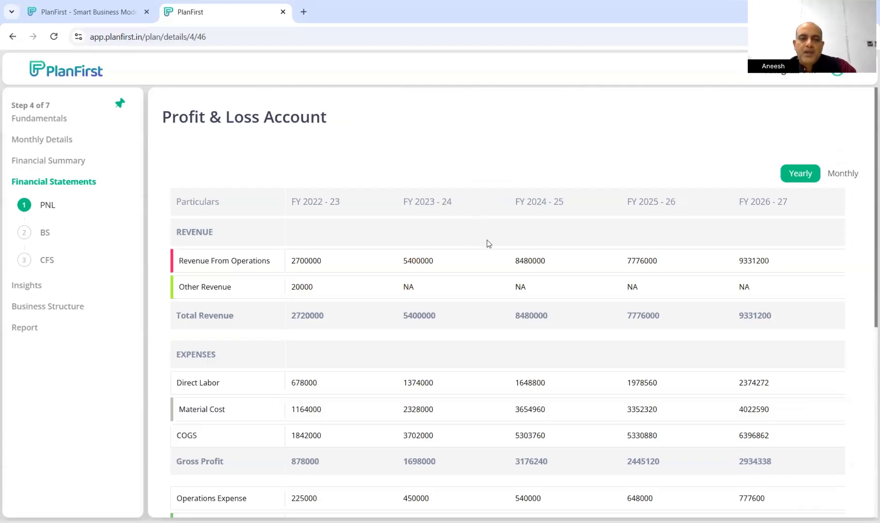
drag(290, 261, 315, 287)
scroll(307, 286, down, 1)
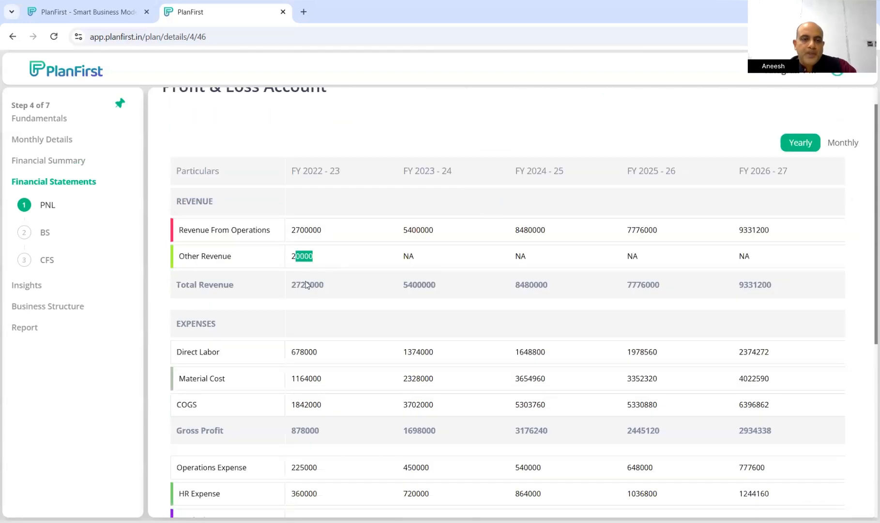
scroll(294, 169, down, 2)
drag(290, 172, 314, 172)
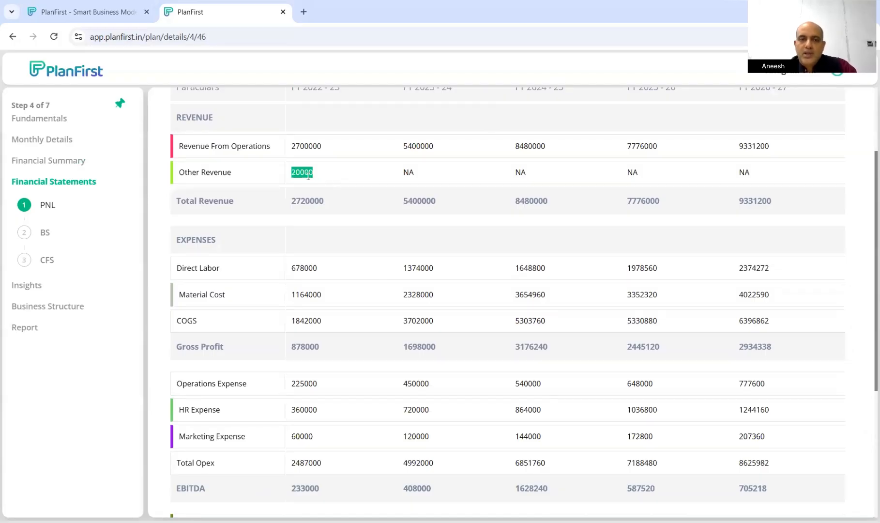
click(302, 191)
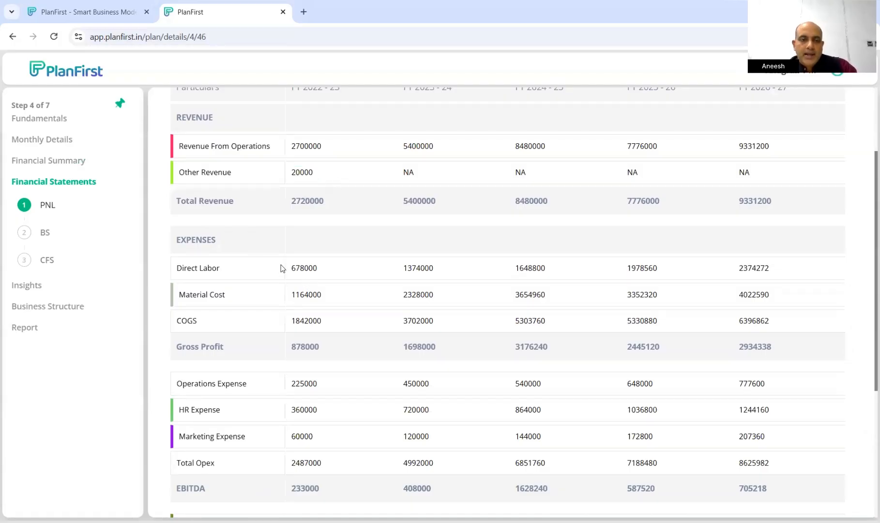
scroll(301, 289, down, 2)
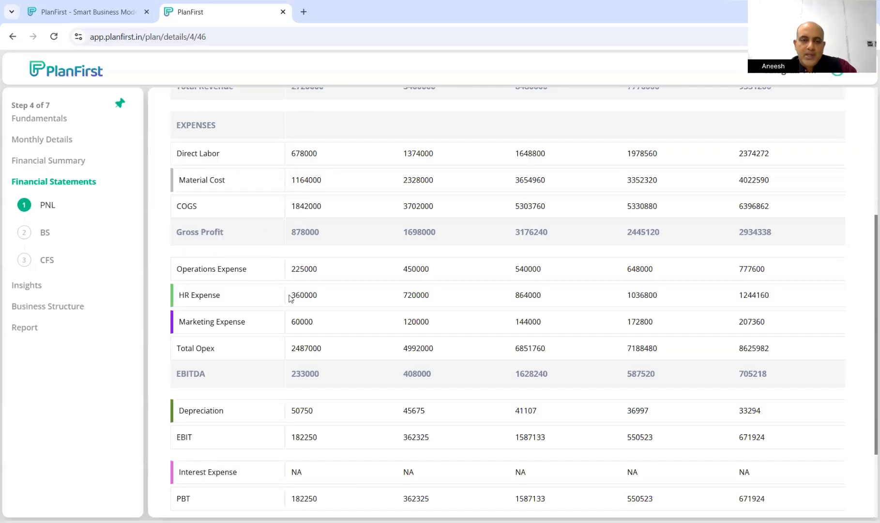
scroll(324, 314, down, 2)
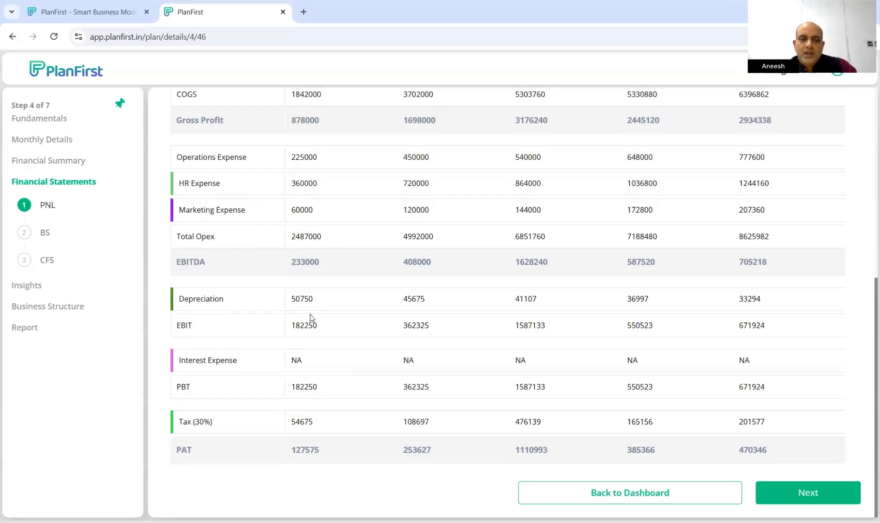
drag(291, 299, 313, 299)
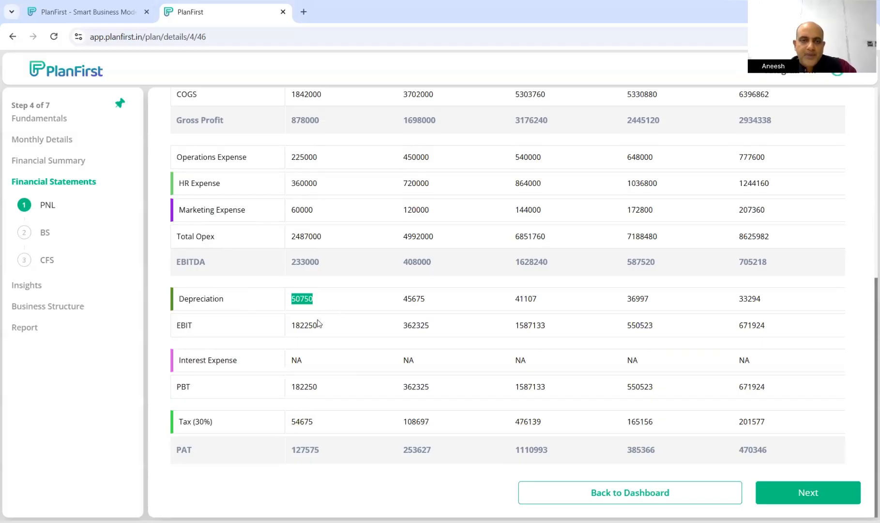
drag(317, 325, 299, 326)
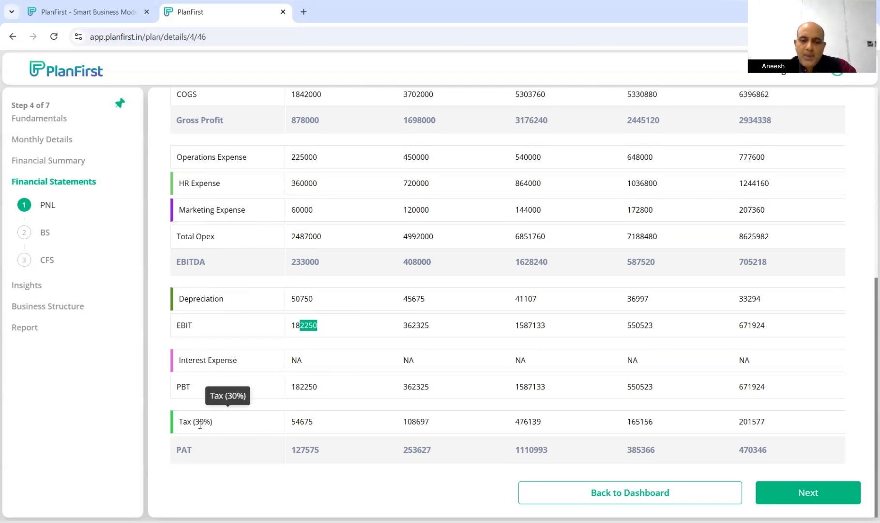
click(314, 449)
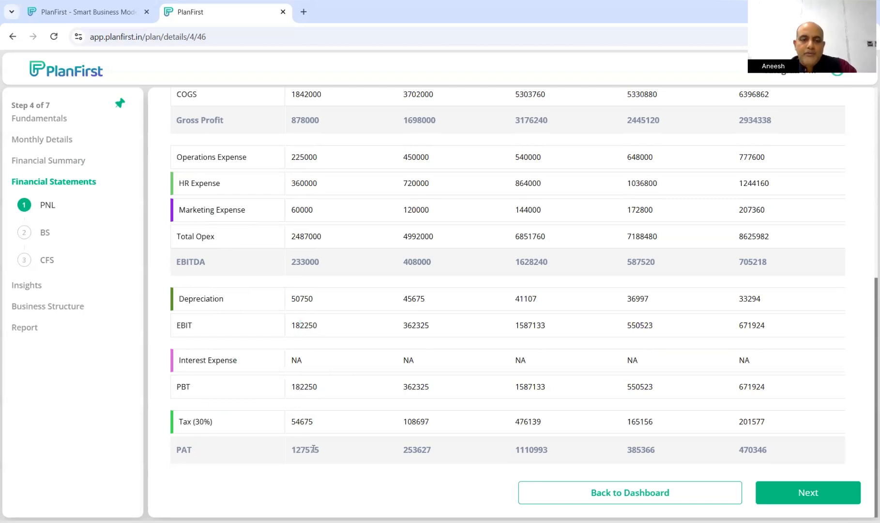
drag(296, 449, 319, 450)
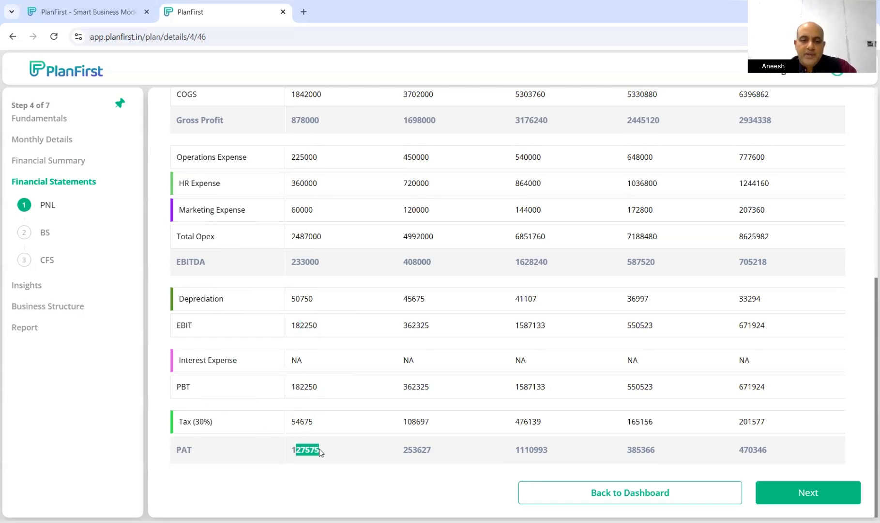
click(403, 450)
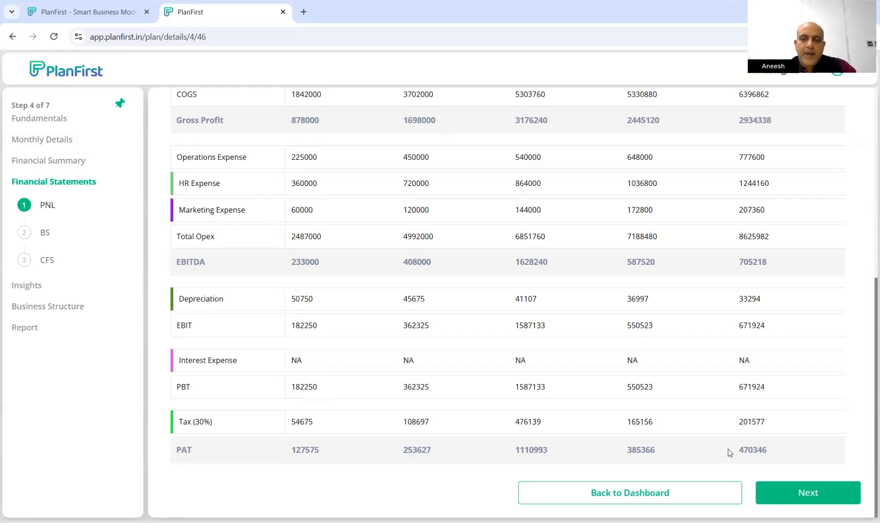
Open the Balance Sheet and locate the negative Cash & Bank Balances figures
click(828, 496)
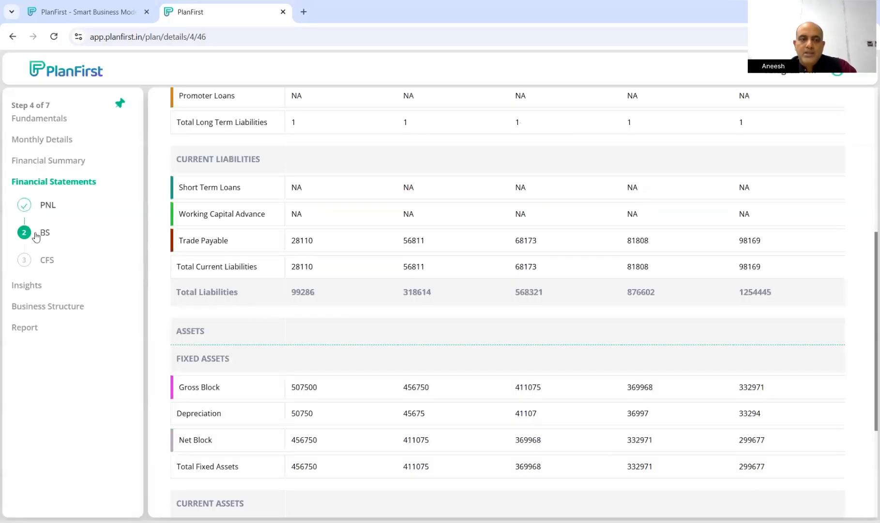
scroll(297, 232, up, 1)
scroll(298, 232, up, 6)
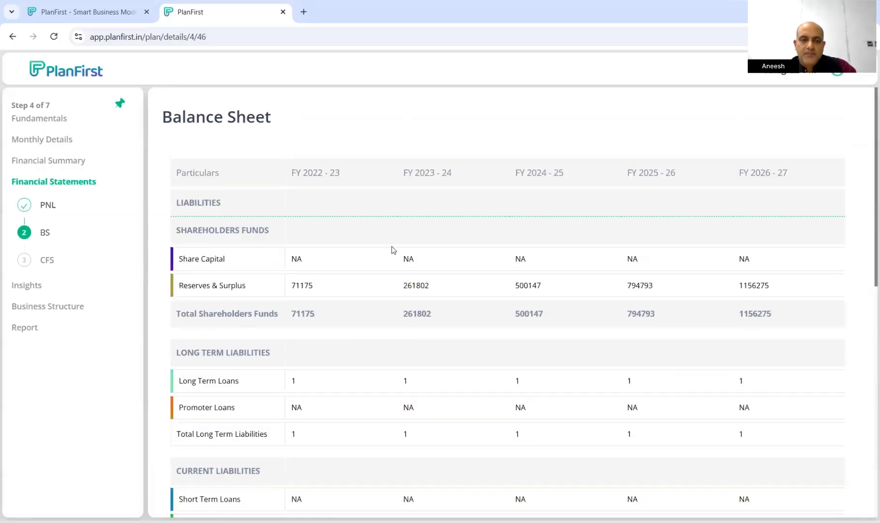
scroll(393, 250, down, 1)
scroll(393, 249, down, 7)
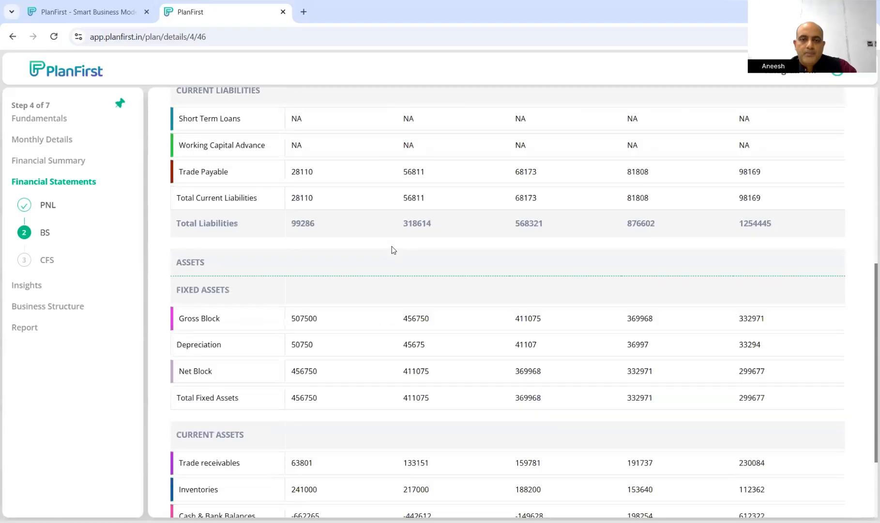
scroll(409, 309, down, 3)
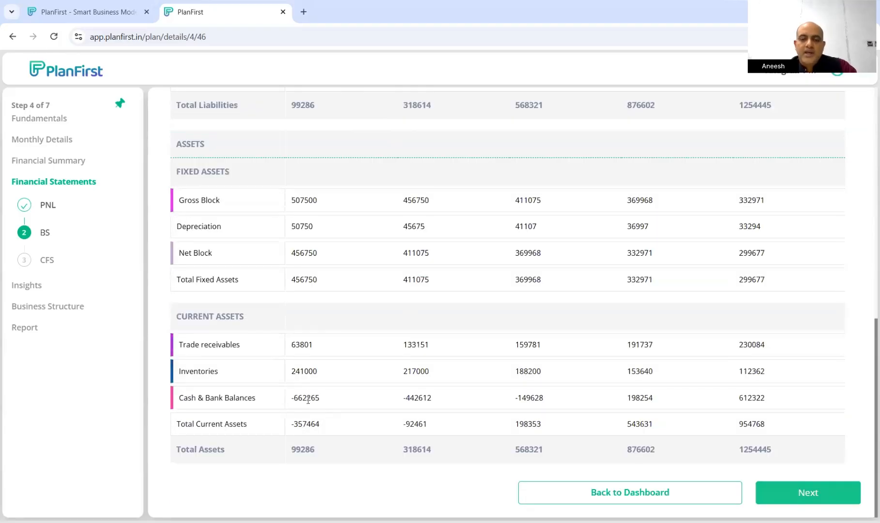
drag(291, 398, 605, 406)
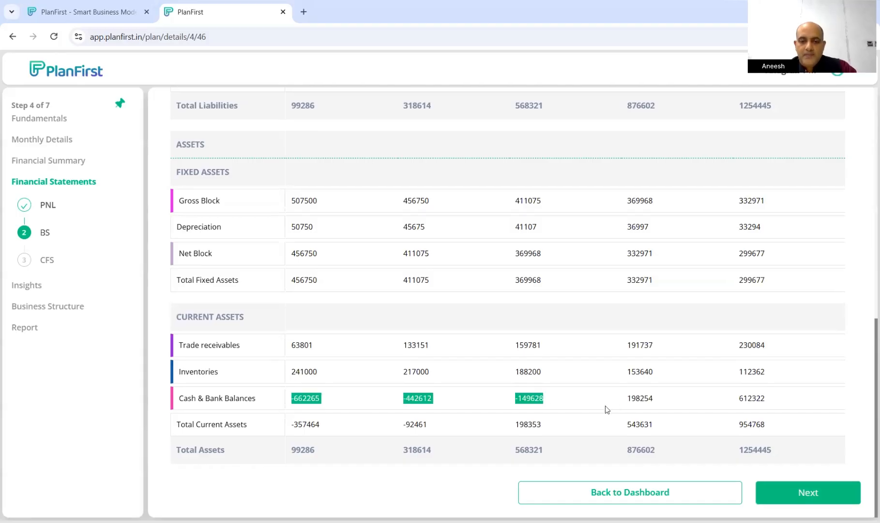
Open the cash flow statement and check first-year Total Cash Flows and the 1000 opening balance
click(819, 493)
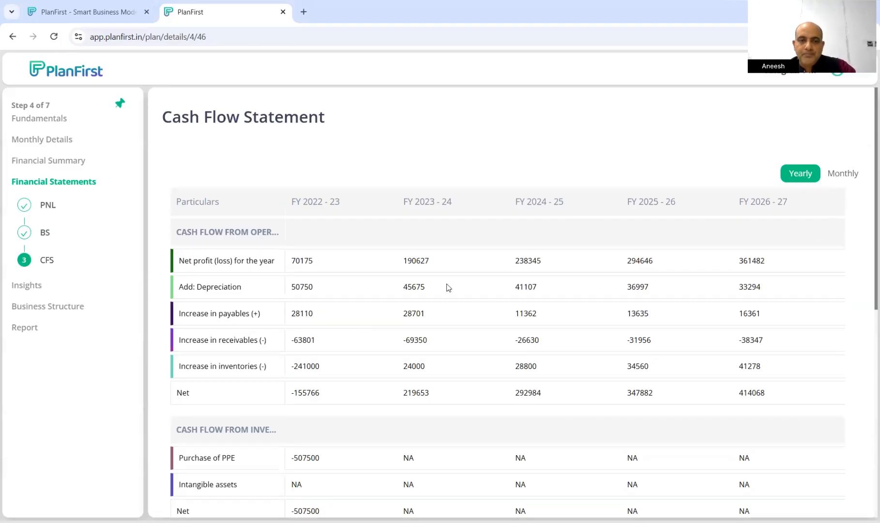
scroll(449, 289, down, 8)
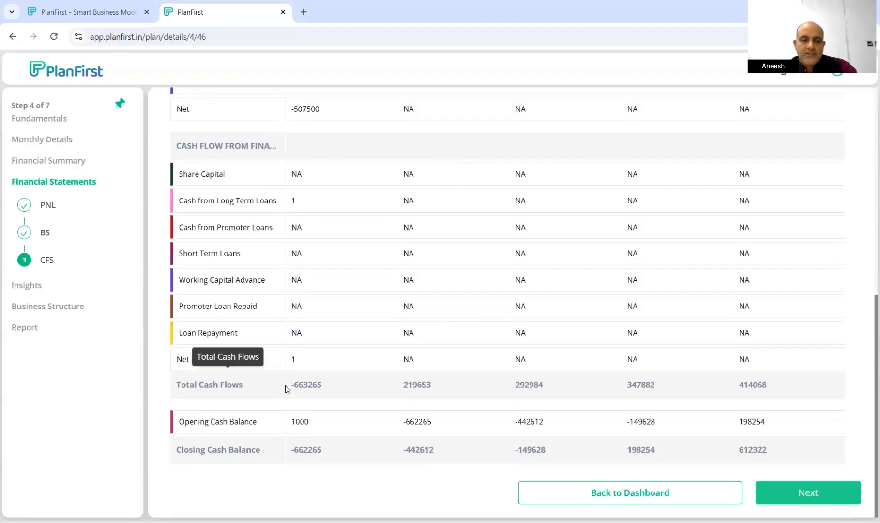
drag(285, 385, 335, 389)
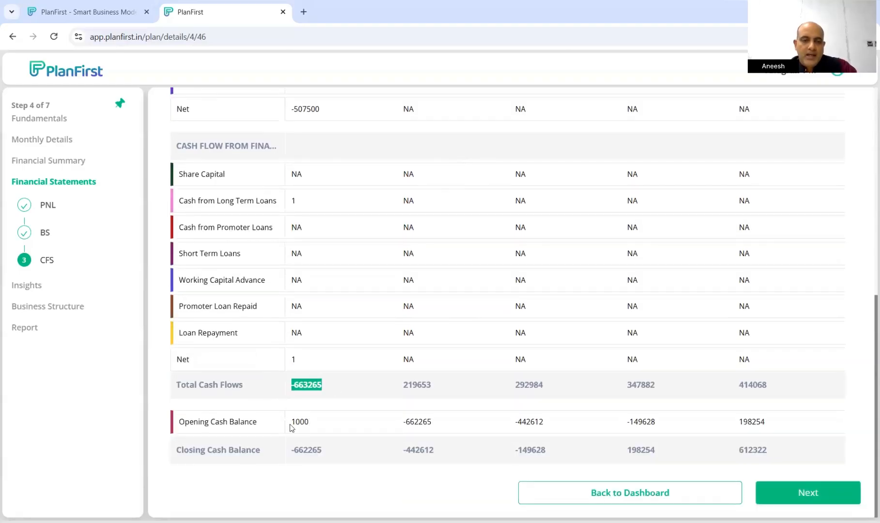
drag(292, 424, 327, 427)
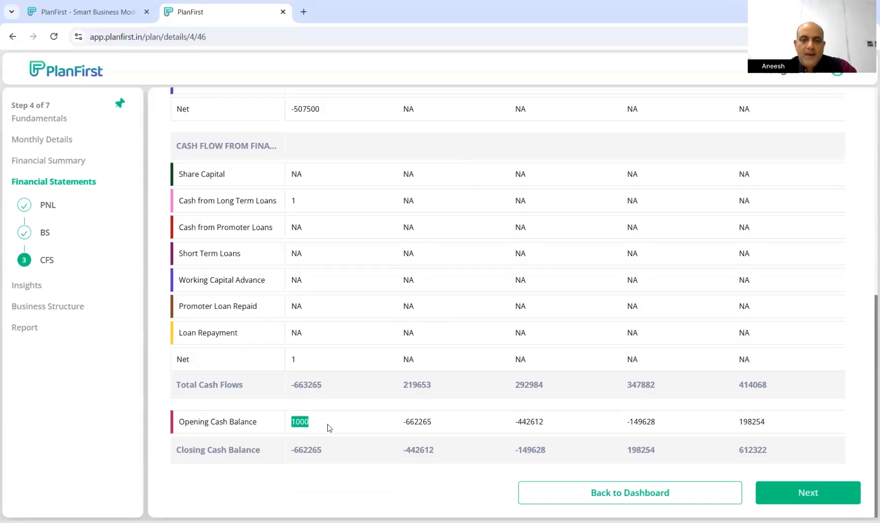
click(303, 426)
Check the first-year Closing Cash Balance, then return to the Monthly Details inputs
double_click(330, 452)
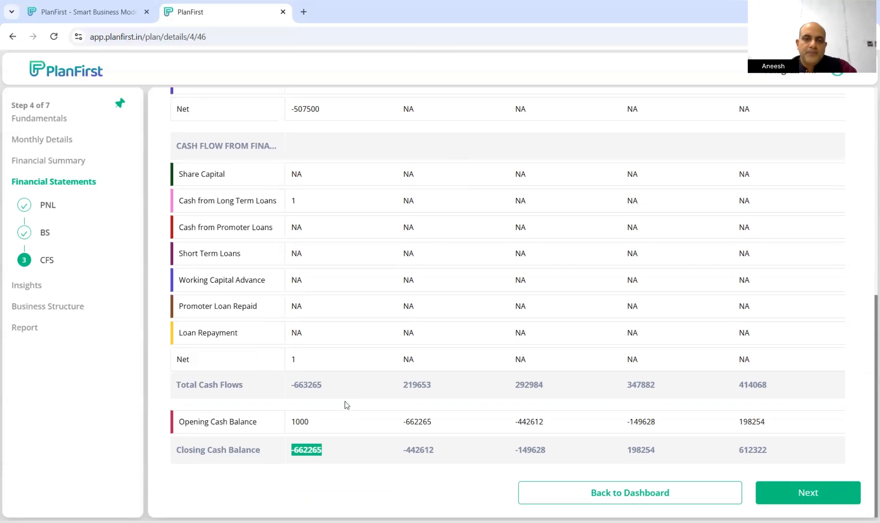
scroll(344, 401, up, 3)
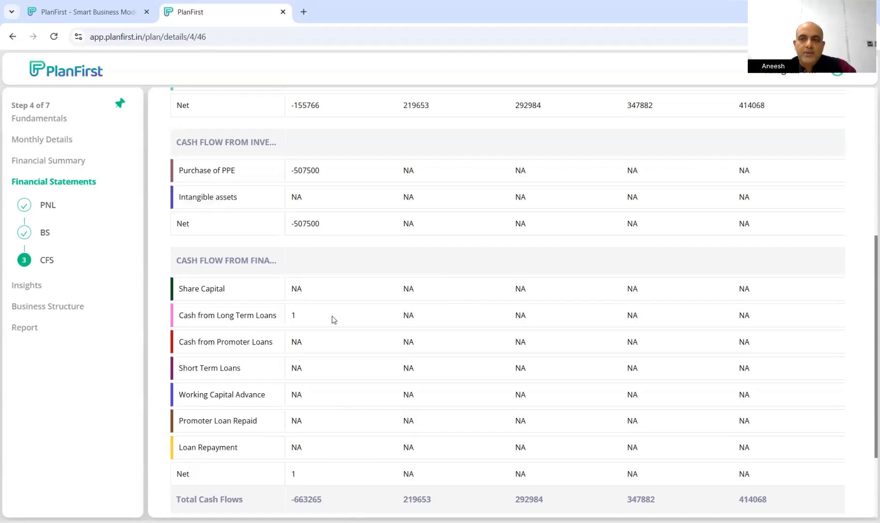
scroll(333, 319, down, 2)
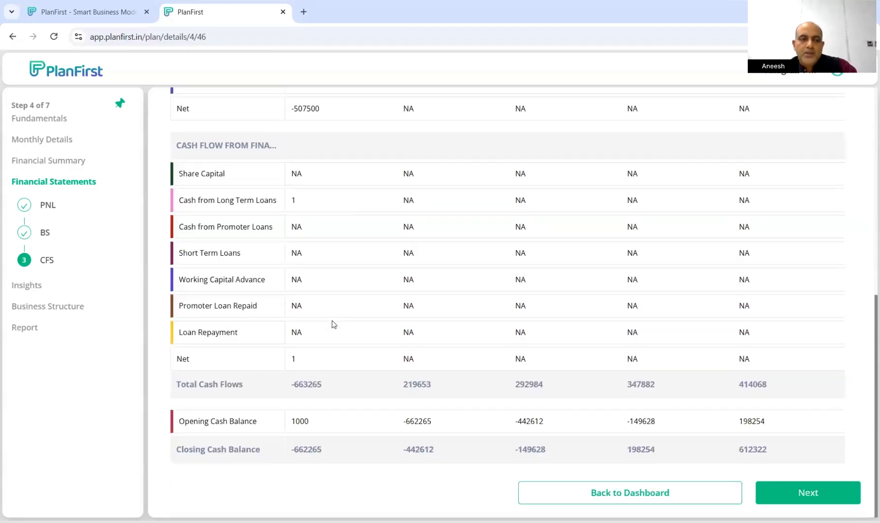
click(42, 142)
Enter 1000000 as the Oct-22-only Long Term Loan in Funding and finish the step
click(62, 327)
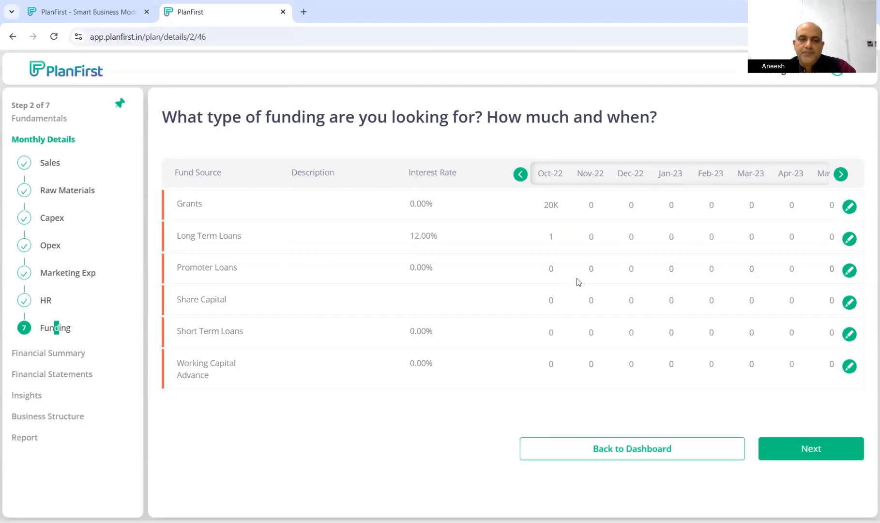
double_click(551, 236)
click(849, 239)
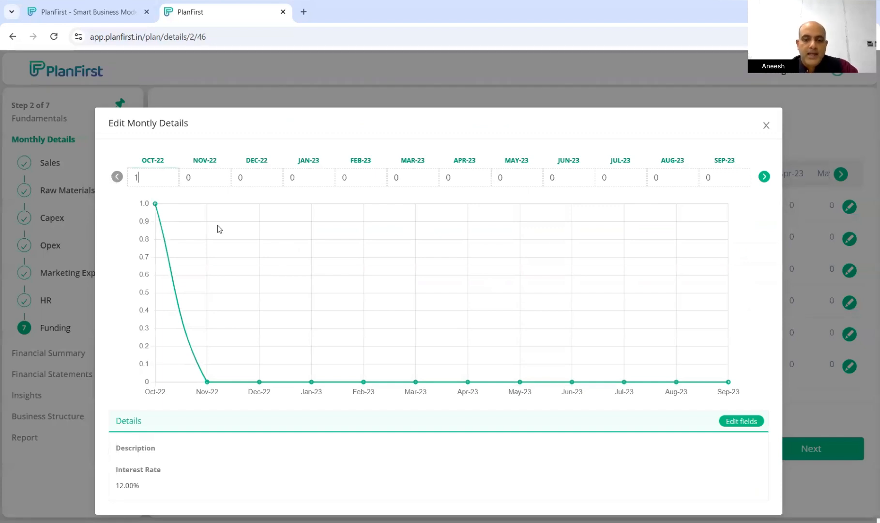
text(00)
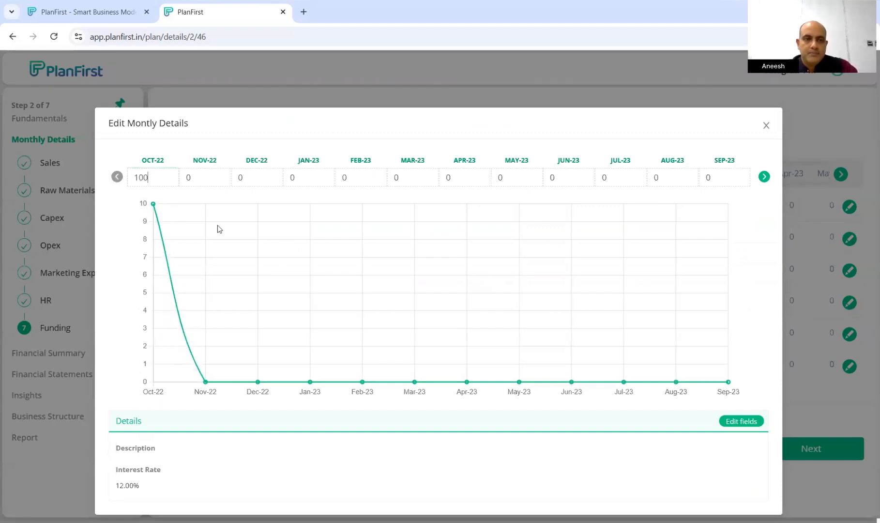
text(0000)
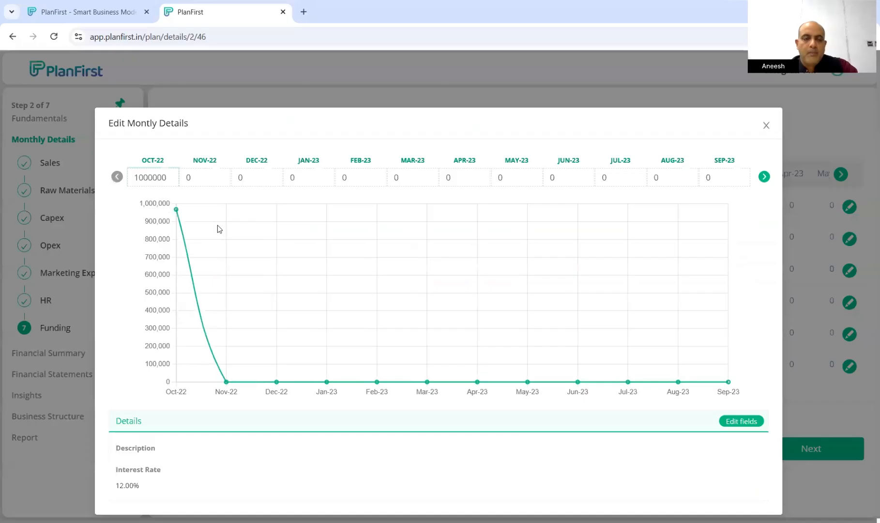
click(234, 216)
click(480, 196)
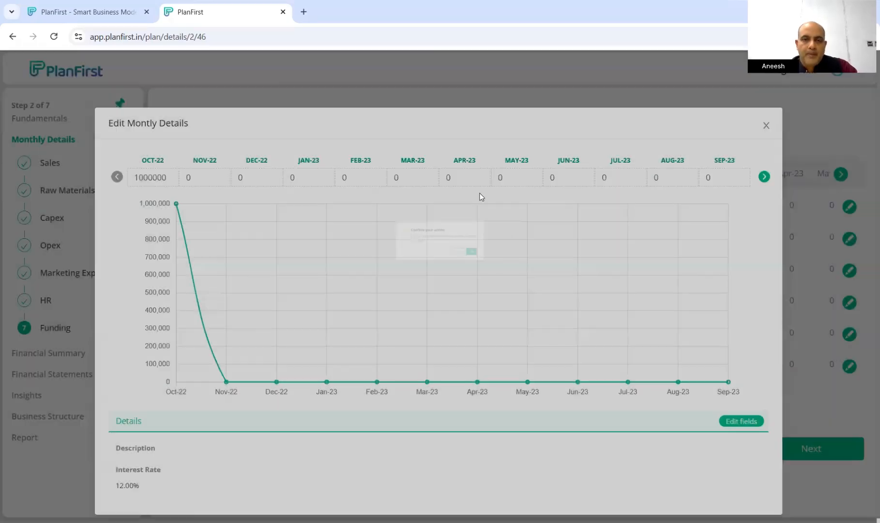
click(764, 126)
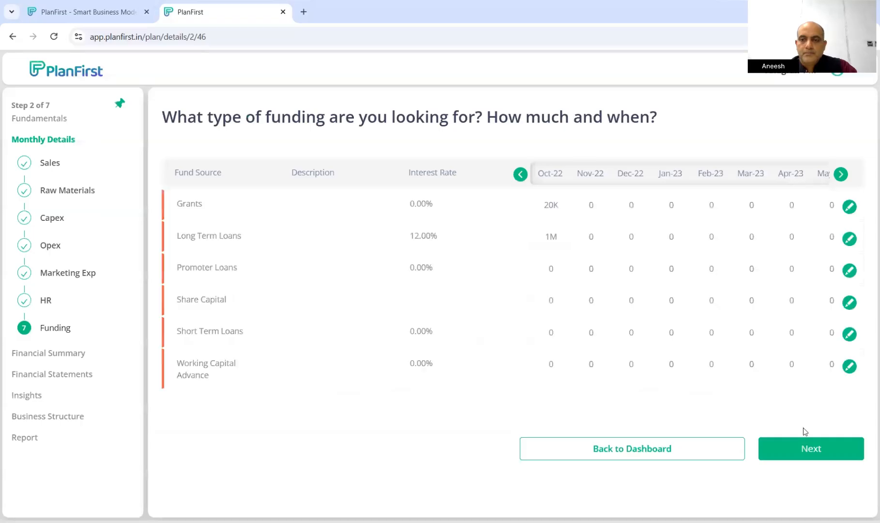
drag(546, 233, 560, 236)
click(824, 449)
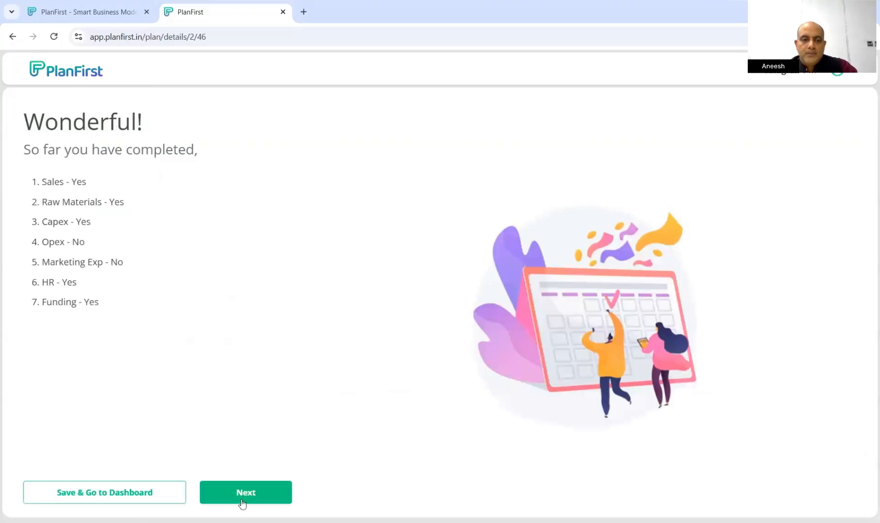
Reopen the Revenue & Expenses Summary and scroll through it
click(242, 499)
scroll(793, 446, down, 15)
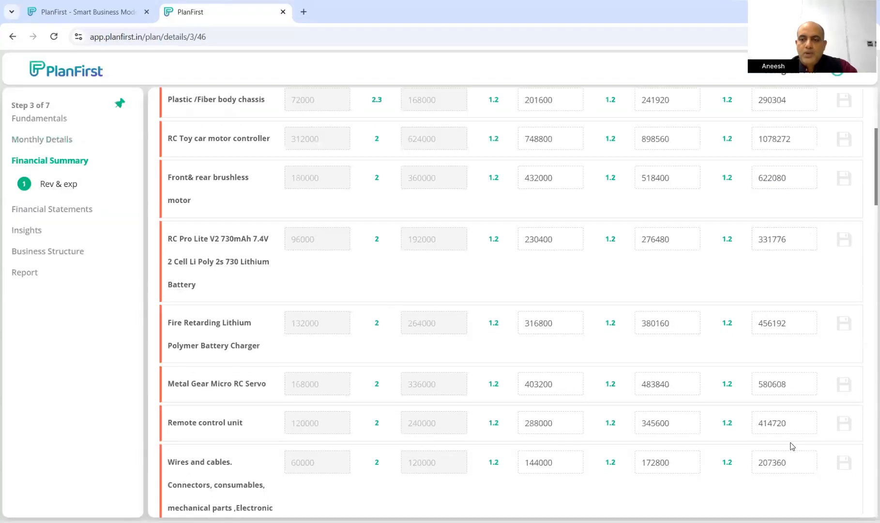
scroll(789, 440, down, 10)
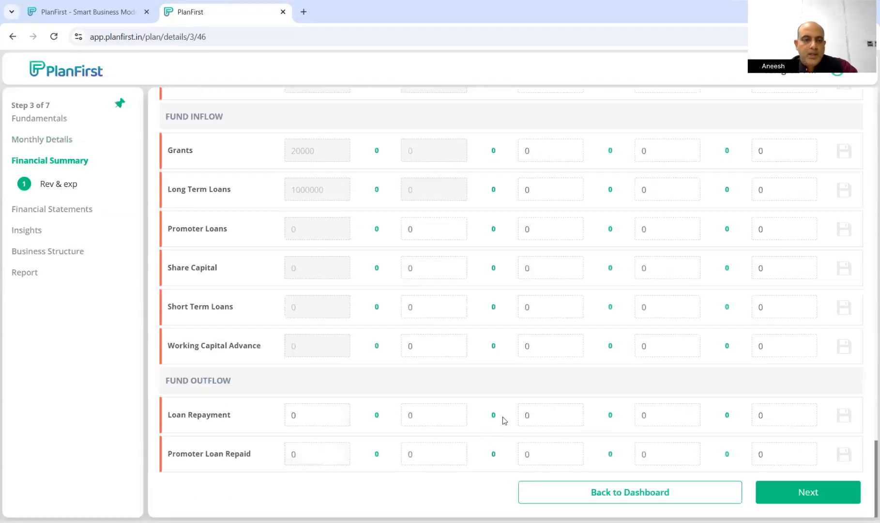
scroll(504, 420, up, 3)
scroll(503, 420, up, 3)
scroll(452, 411, down, 4)
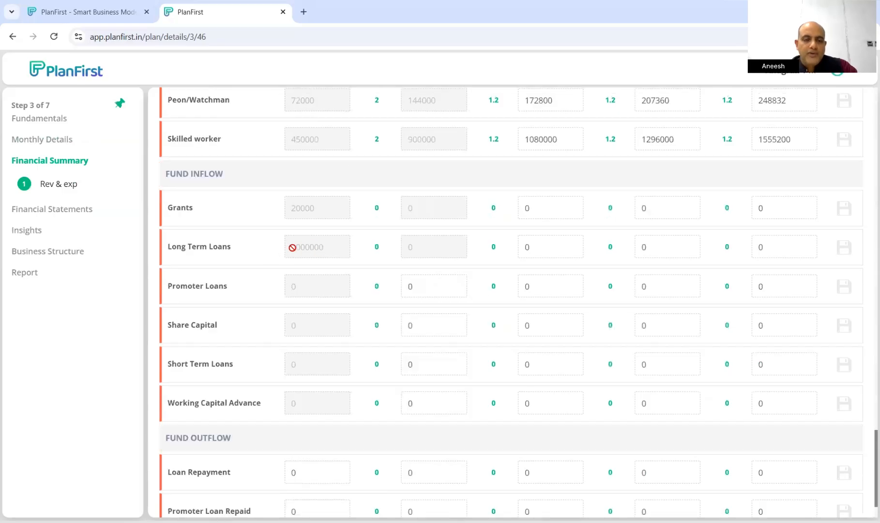
scroll(634, 402, down, 2)
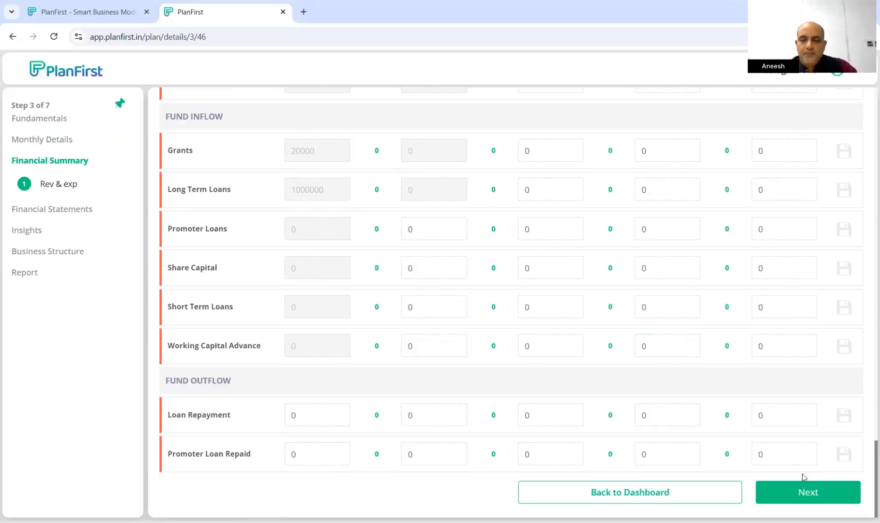
Page through the profit and loss statement and balance sheet to the cash flow statement
click(817, 492)
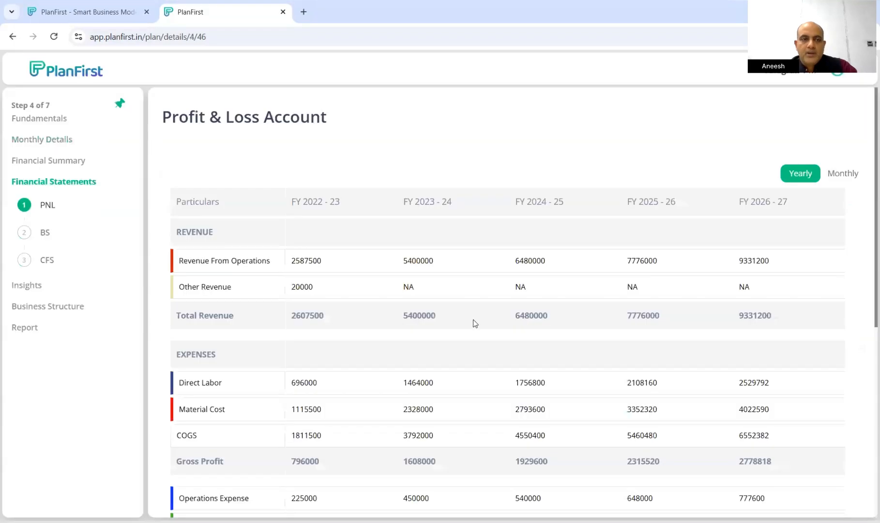
scroll(474, 324, down, 5)
scroll(755, 454, down, 2)
click(784, 488)
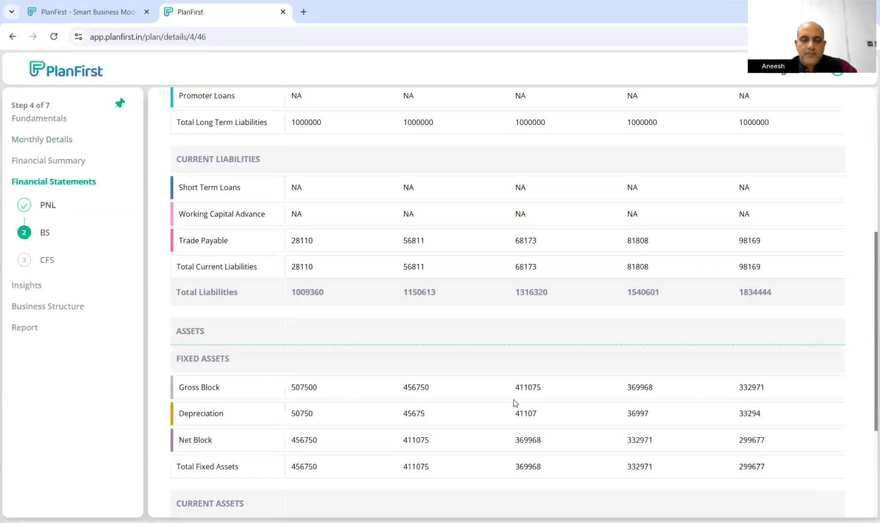
scroll(515, 403, down, 3)
click(808, 492)
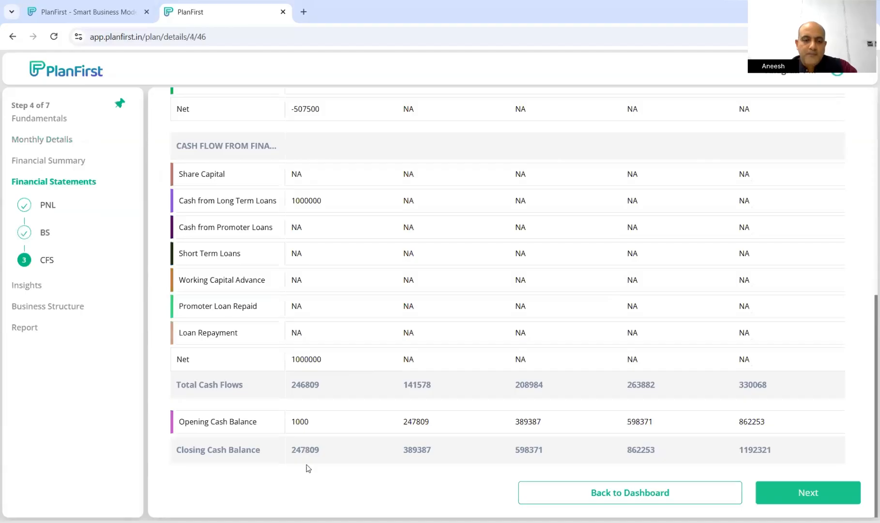
Confirm the positive closing cash and 1000000 long-term loan inflow, then continue to Insights
drag(291, 449, 326, 455)
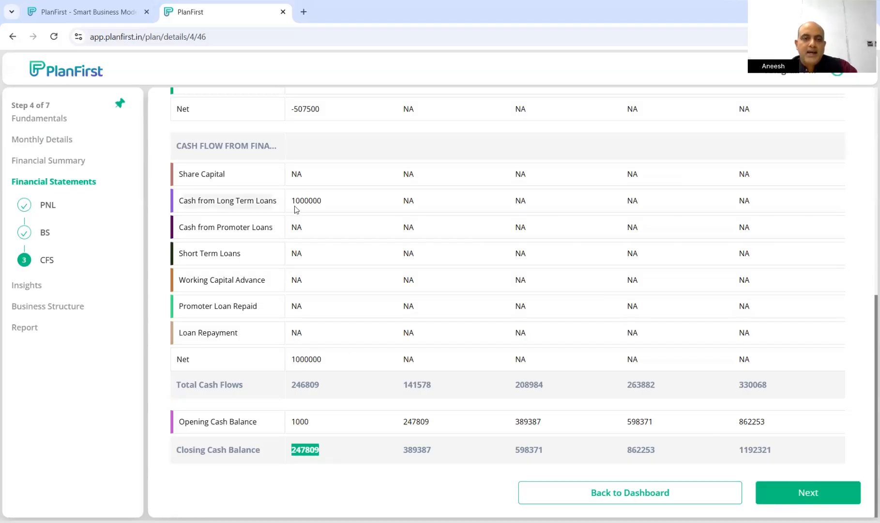
drag(290, 200, 332, 204)
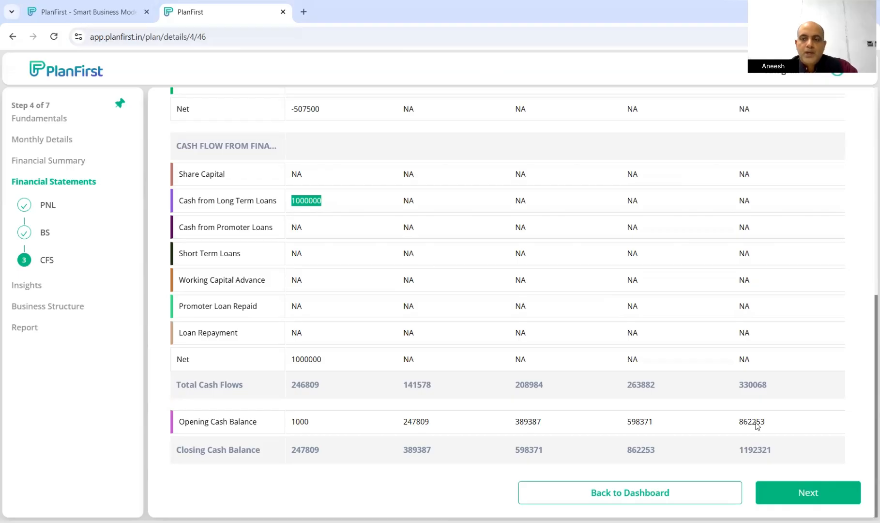
click(803, 492)
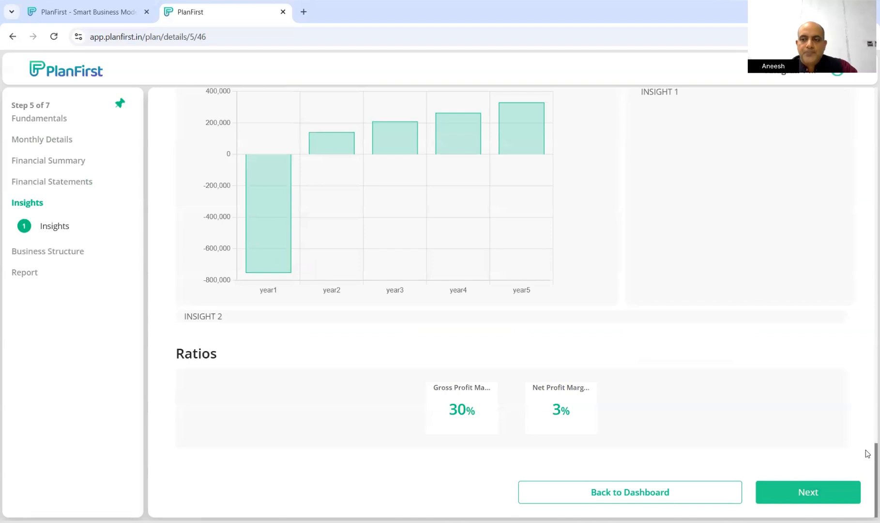
scroll(867, 412, up, 5)
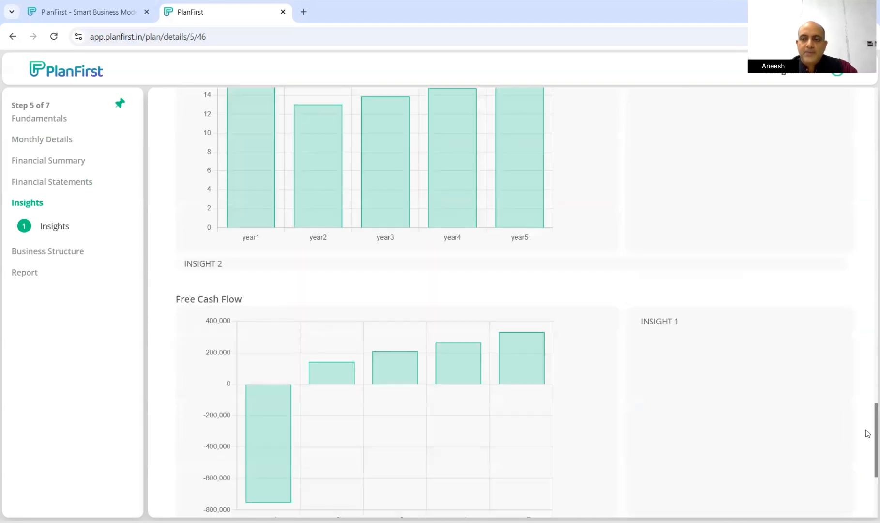
scroll(865, 432, up, 15)
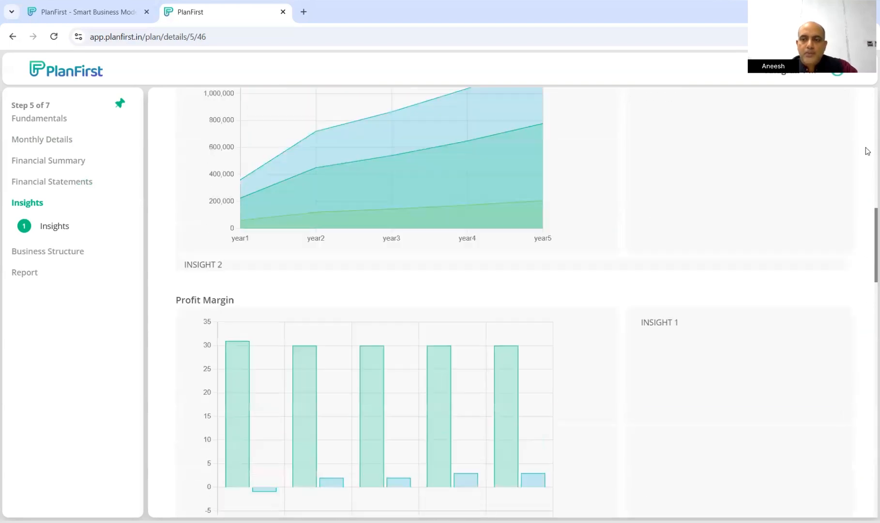
scroll(865, 147, up, 10)
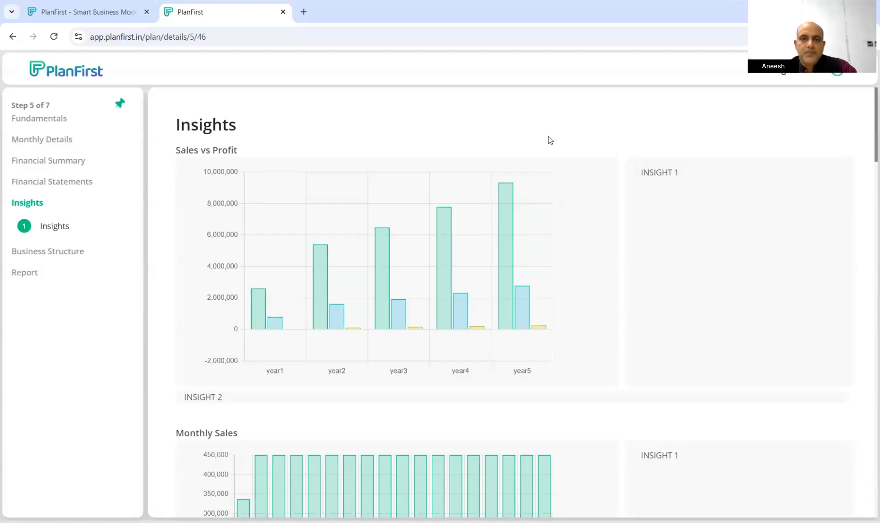
mouse_move(508, 208)
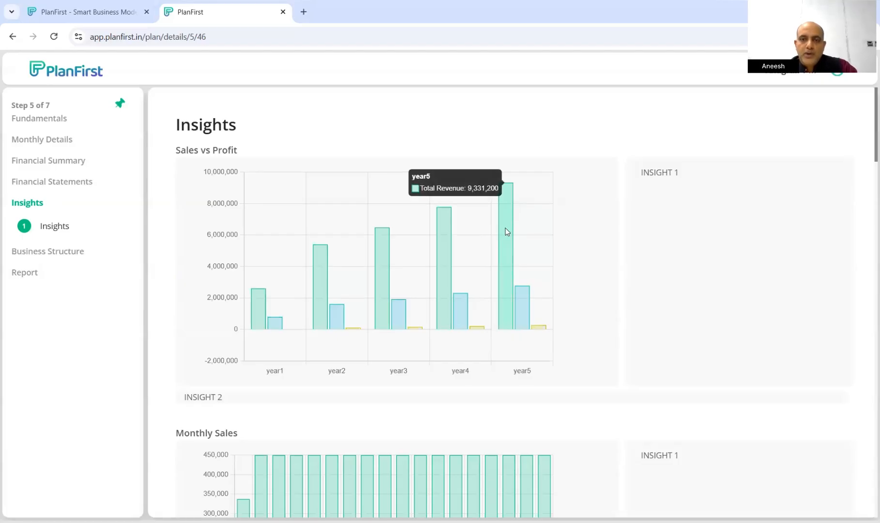
mouse_move(518, 297)
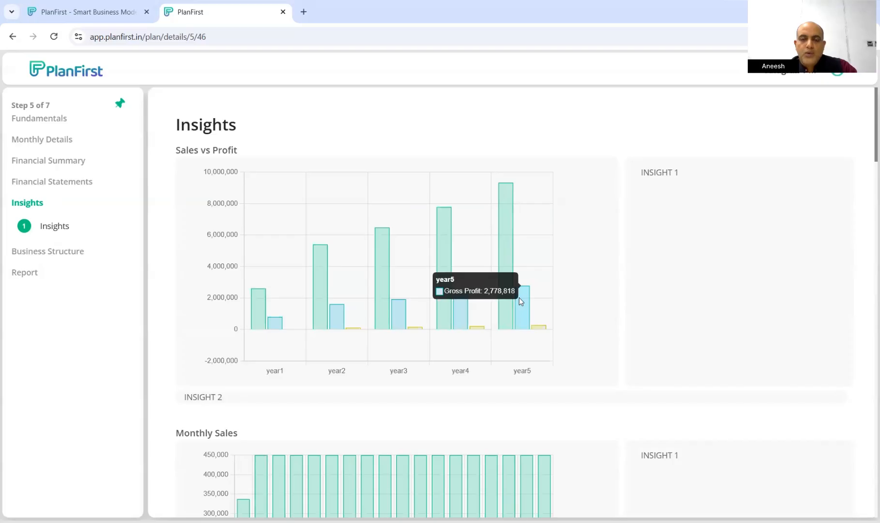
scroll(533, 329, down, 5)
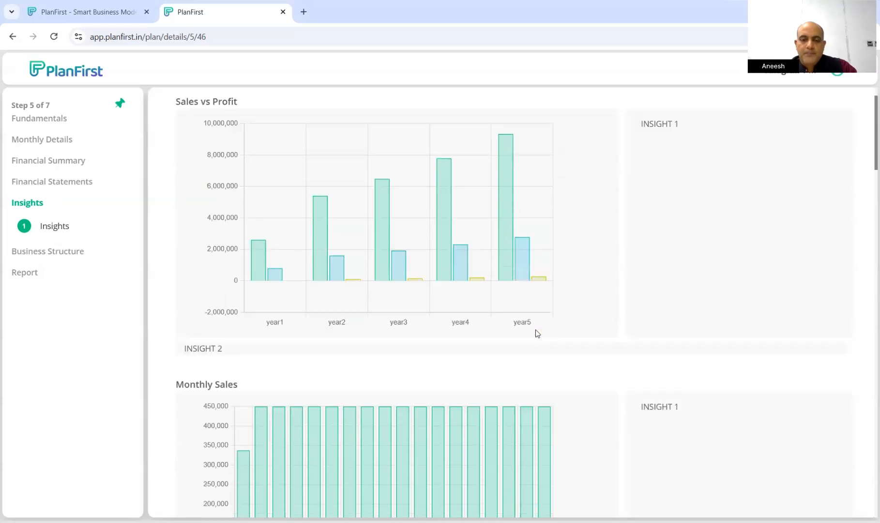
scroll(534, 329, down, 5)
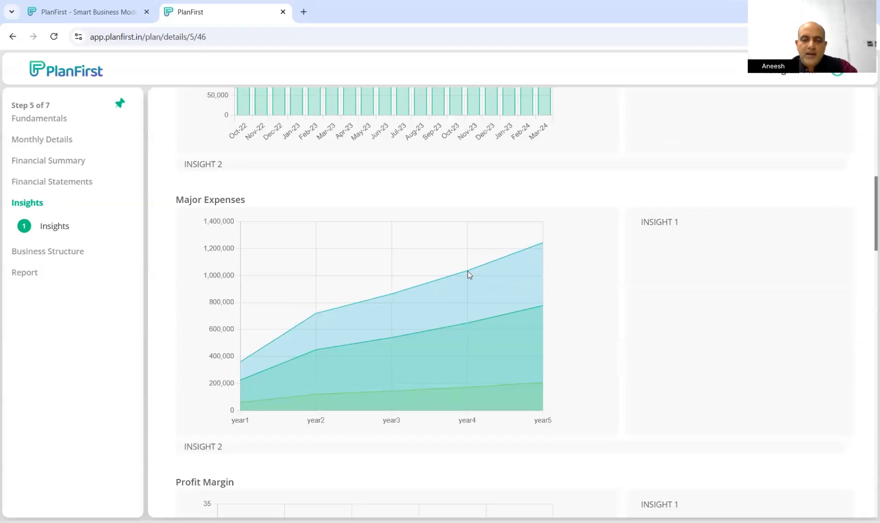
mouse_move(466, 268)
scroll(480, 323, down, 10)
scroll(482, 326, down, 15)
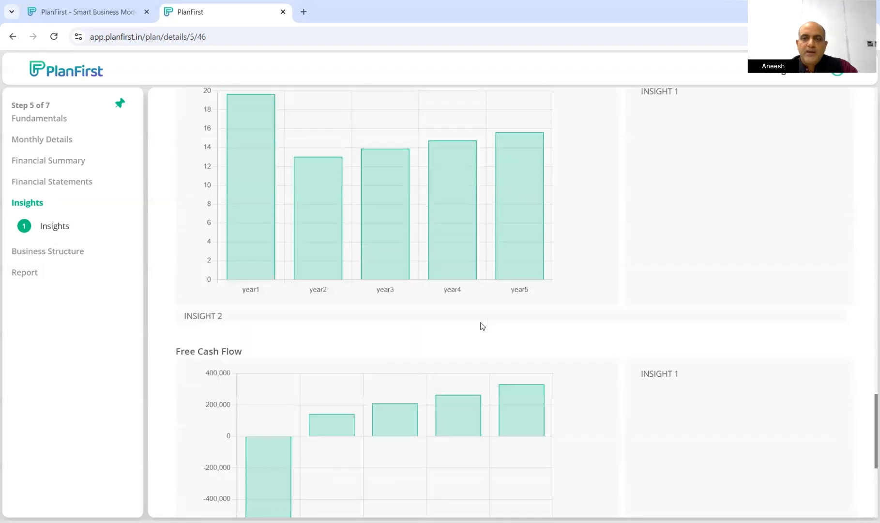
scroll(482, 325, down, 5)
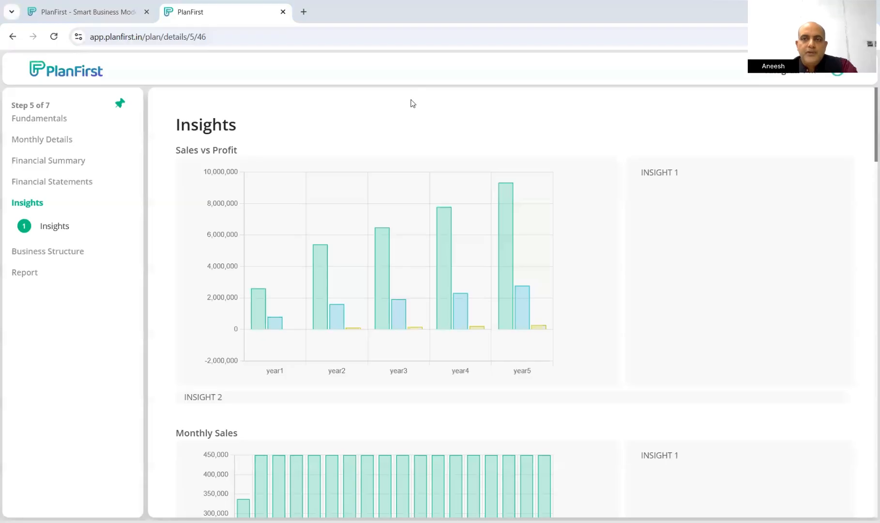
Return to the dashboard and open, then close, the More menu on the Toy manufacturing plan card
click(79, 72)
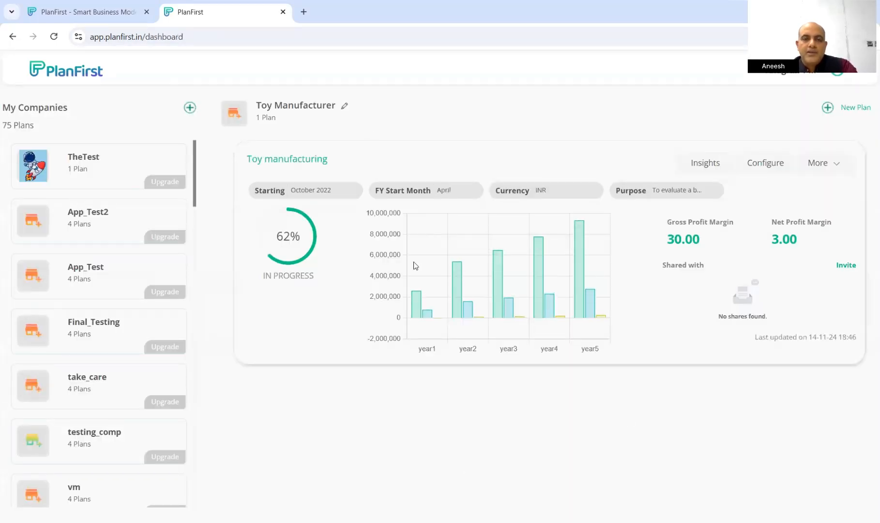
click(769, 168)
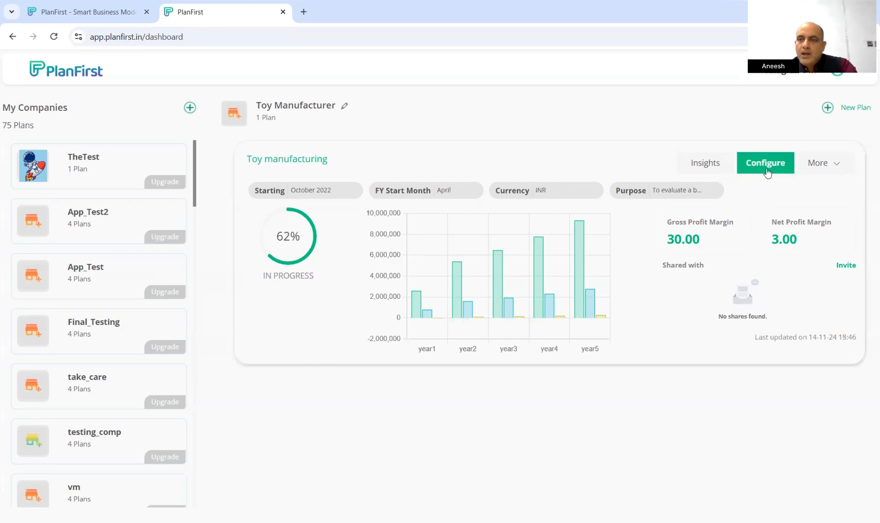
click(837, 168)
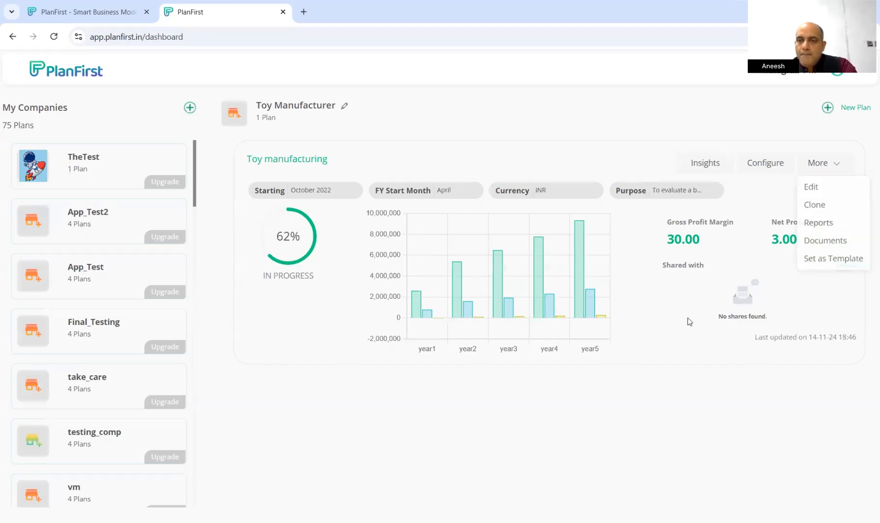
click(775, 292)
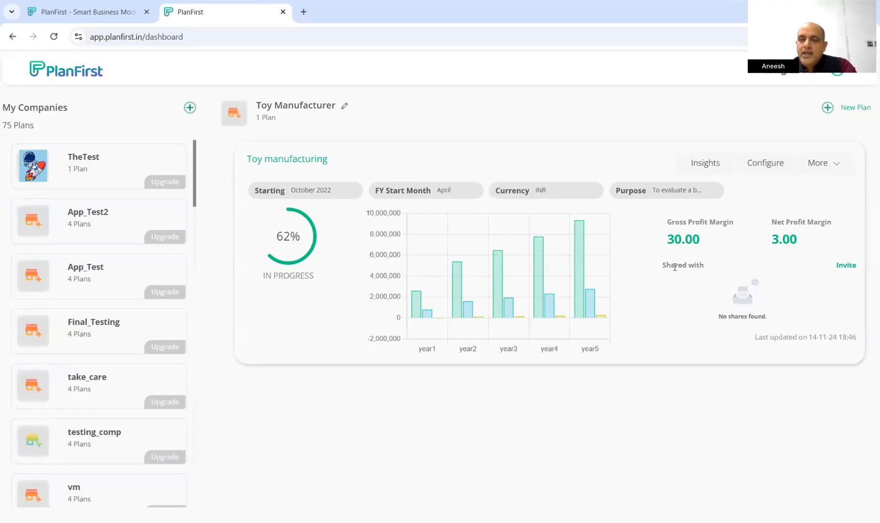
click(844, 266)
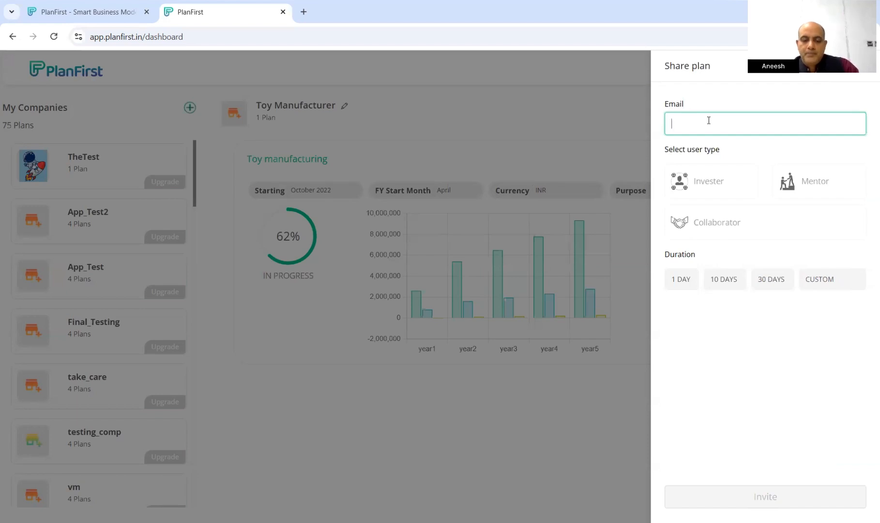
text(te)
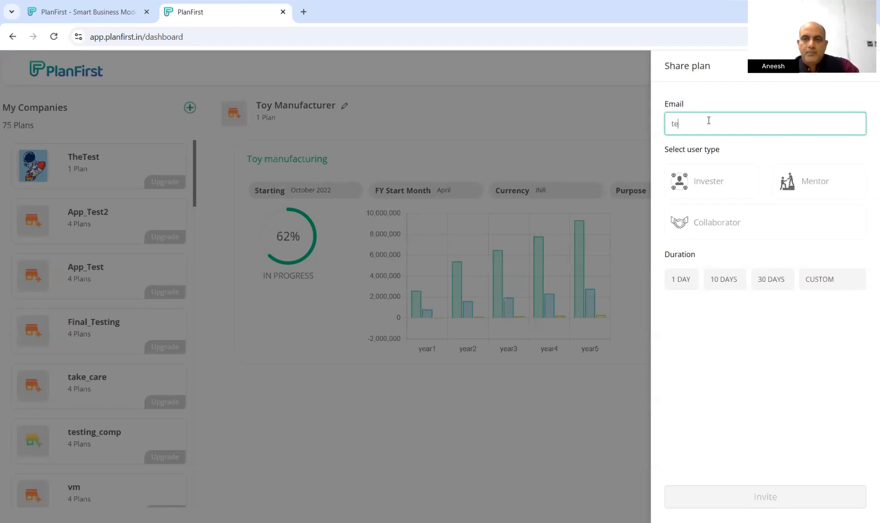
text(st@testmail.com)
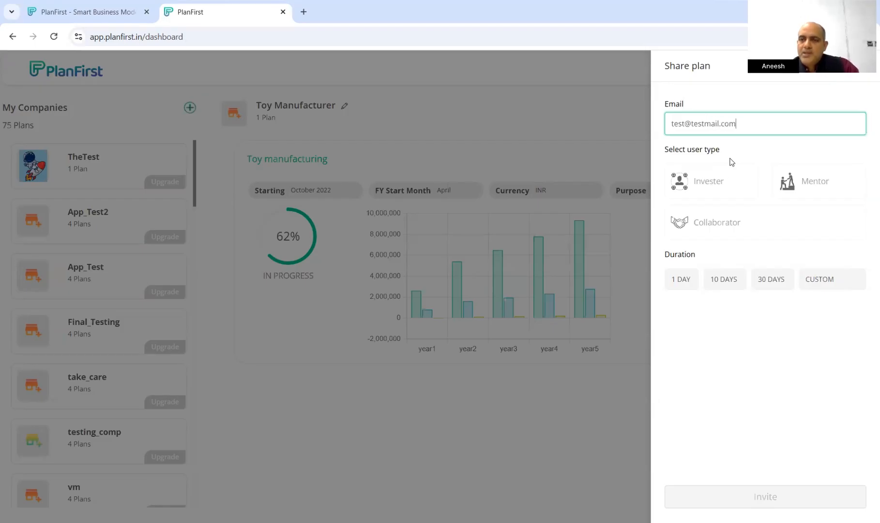
click(713, 181)
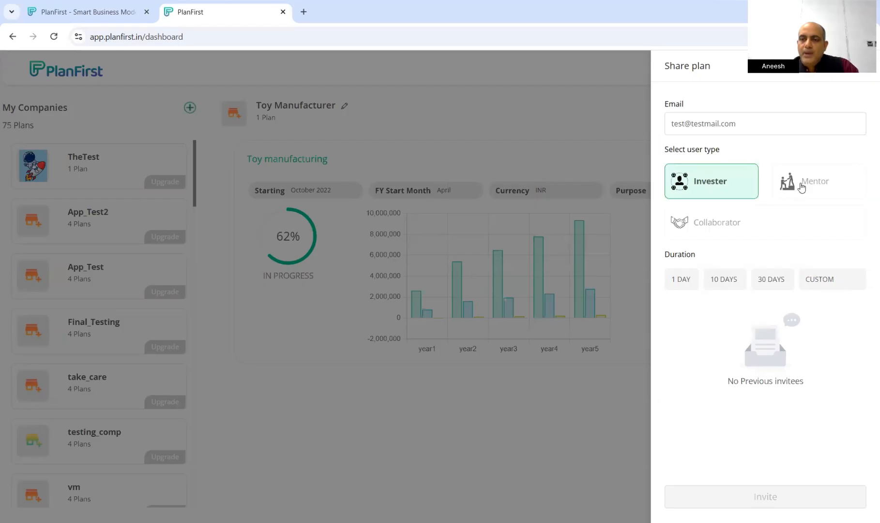
drag(709, 223, 712, 223)
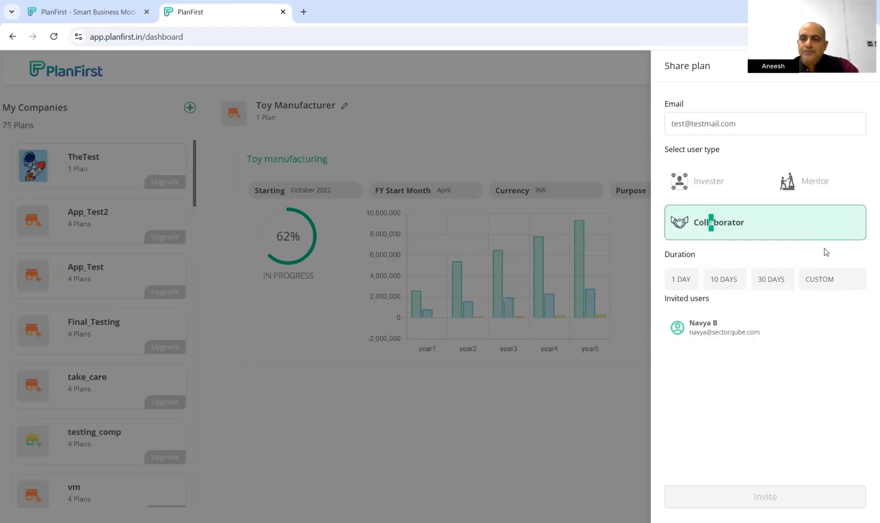
click(768, 229)
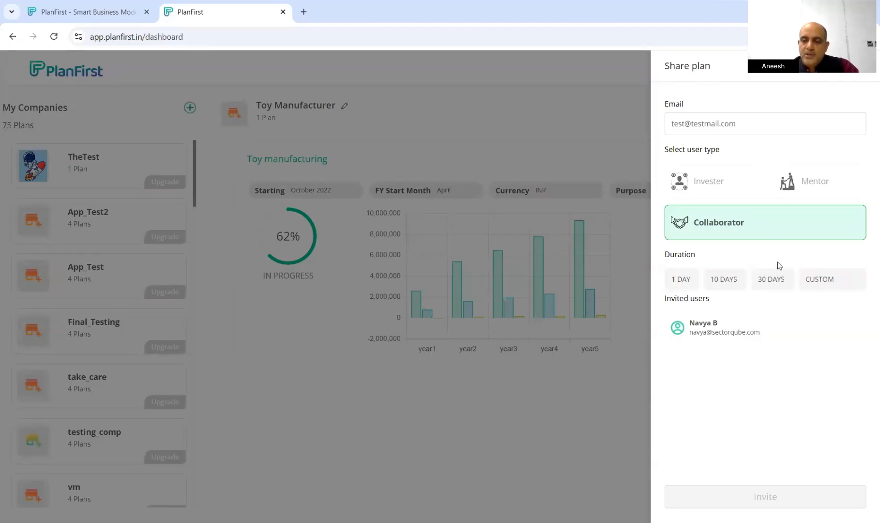
click(685, 285)
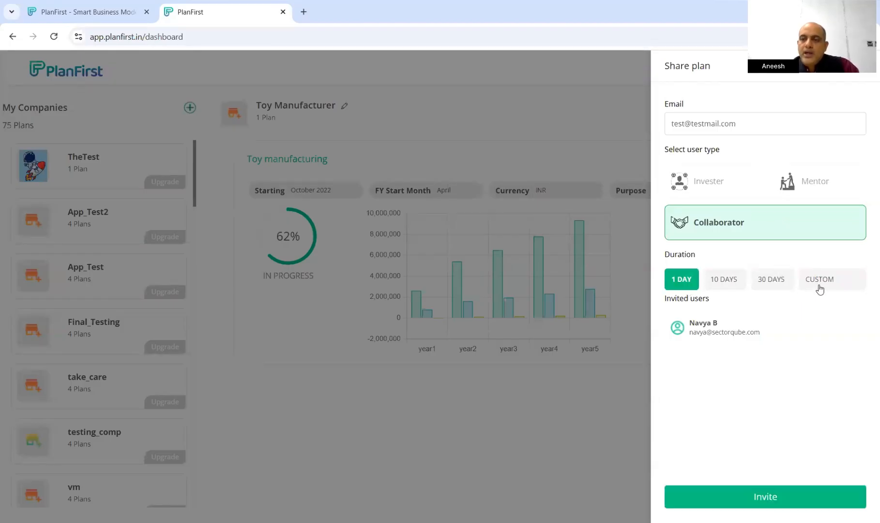
click(769, 287)
click(834, 283)
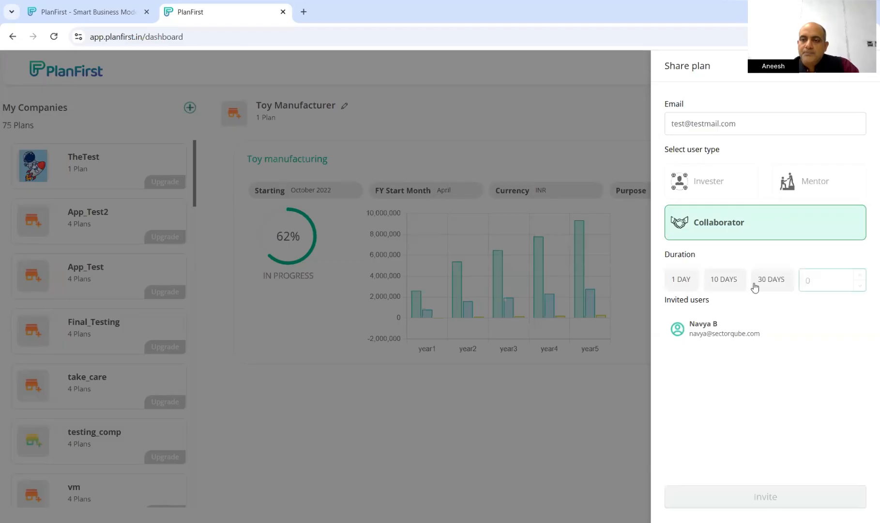
click(686, 285)
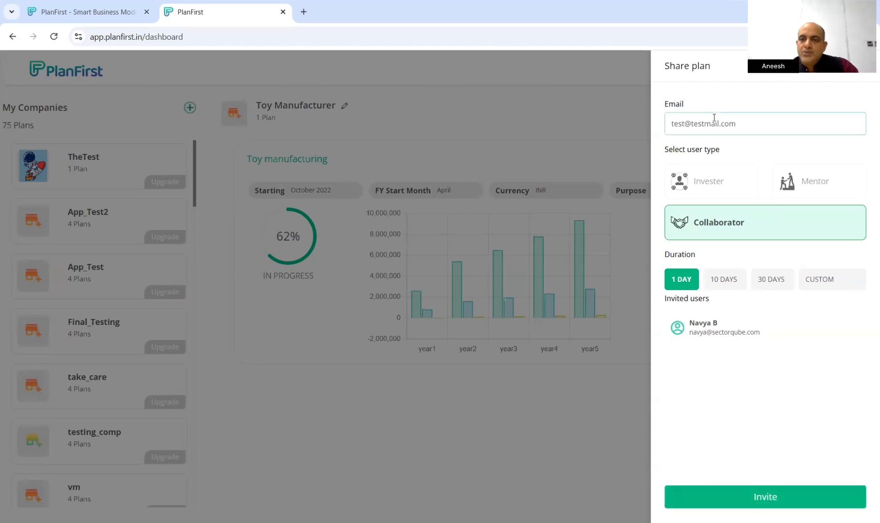
drag(736, 124, 637, 130)
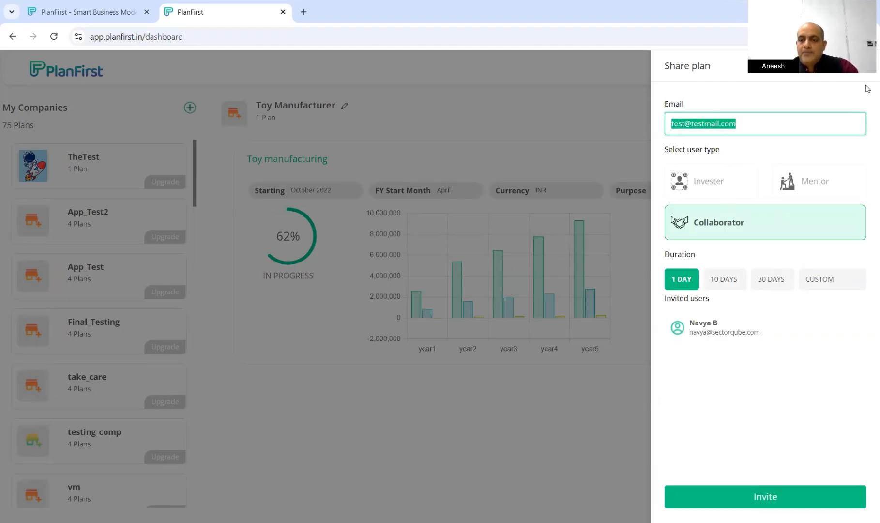
click(575, 406)
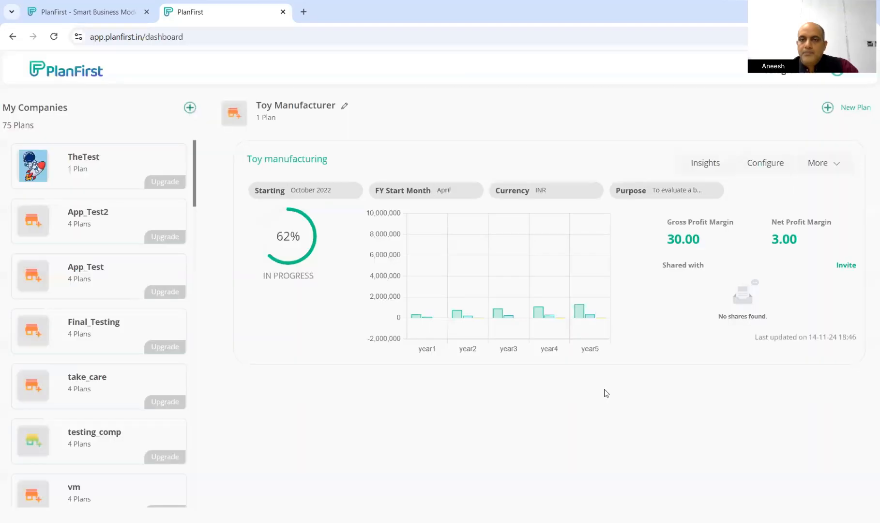